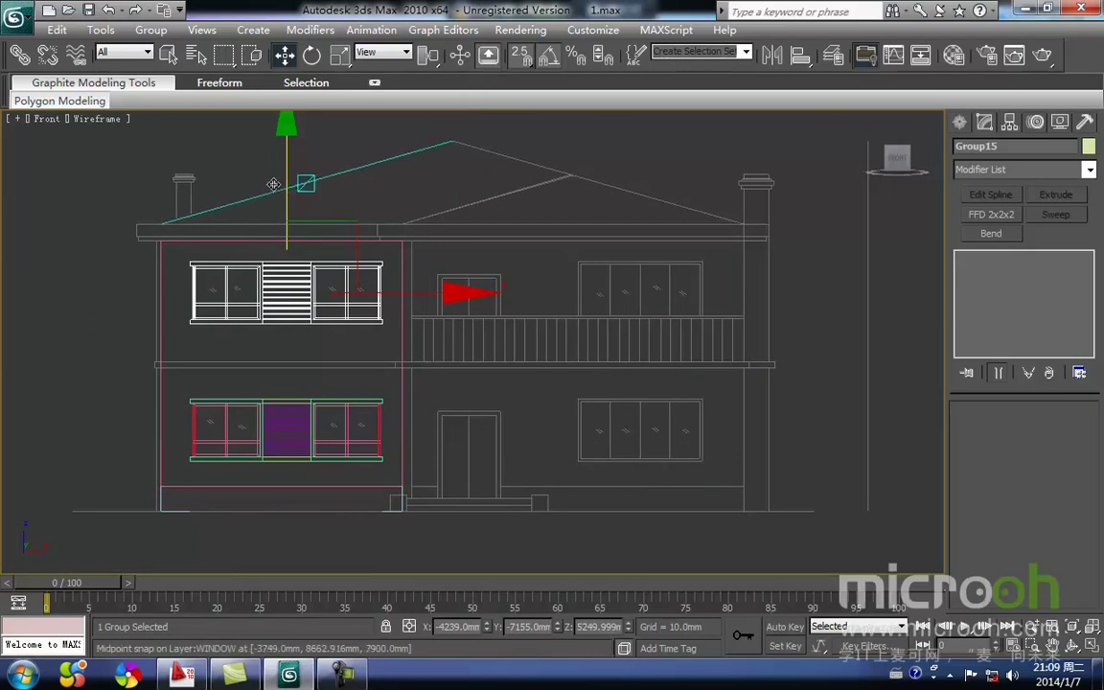
- Examine the narrow wall strip between the windowed facade and the balcony in the front view
middle_click_drag(428, 489, 391, 500)
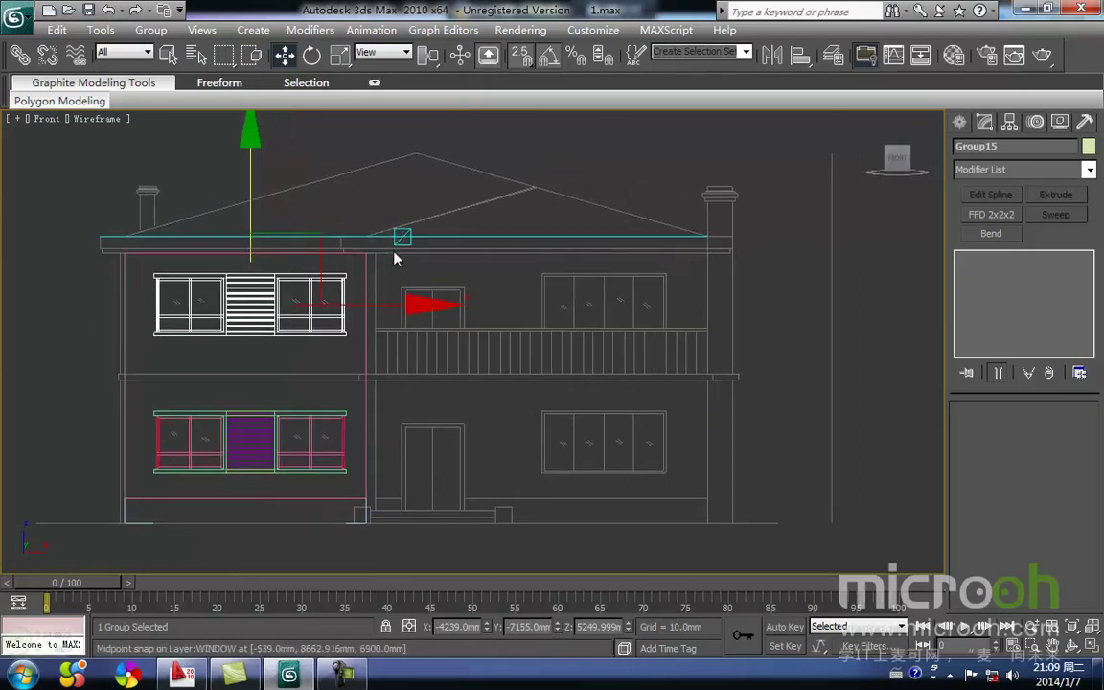
scroll(441, 278, "up", 4)
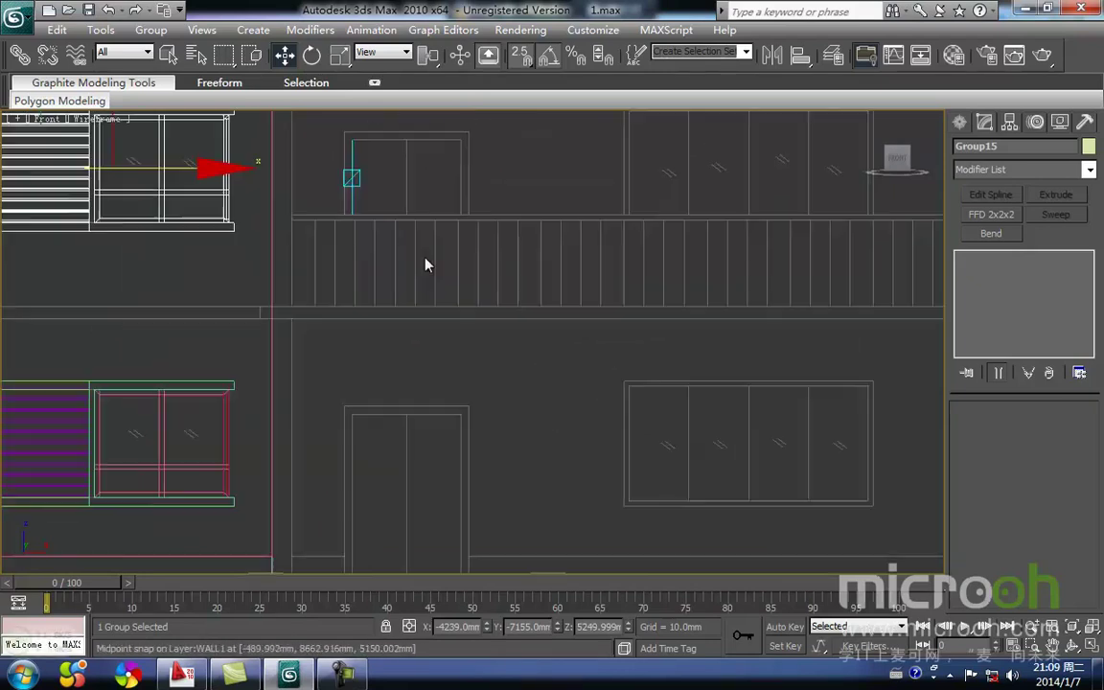
scroll(321, 317, "up", 2)
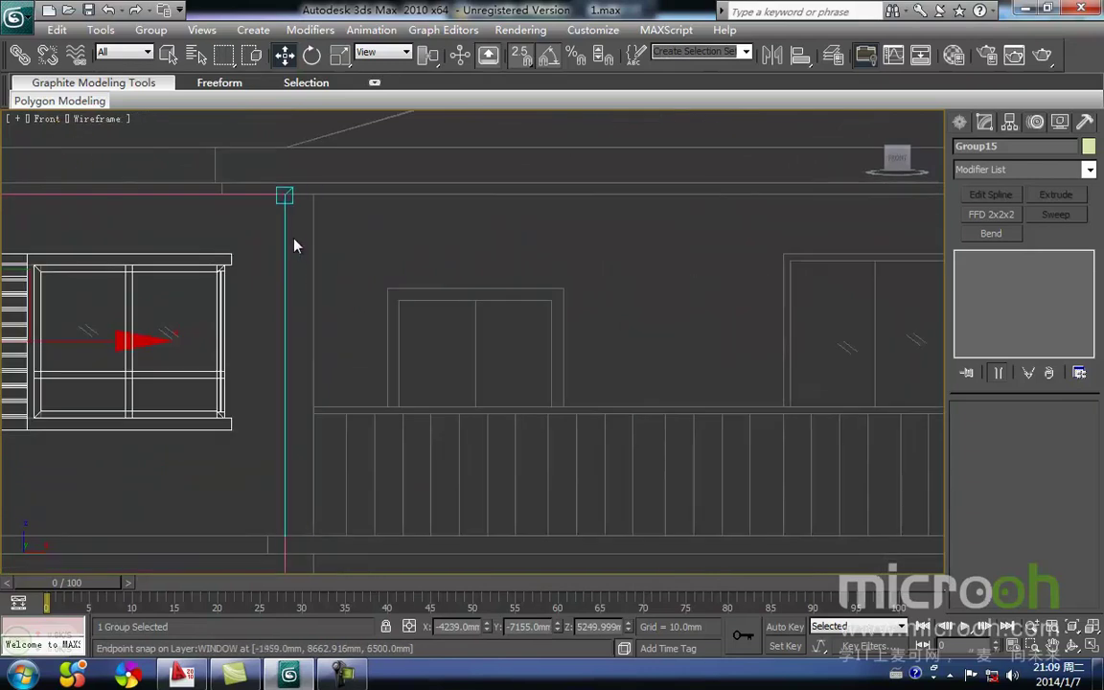
scroll(295, 225, "up", 1)
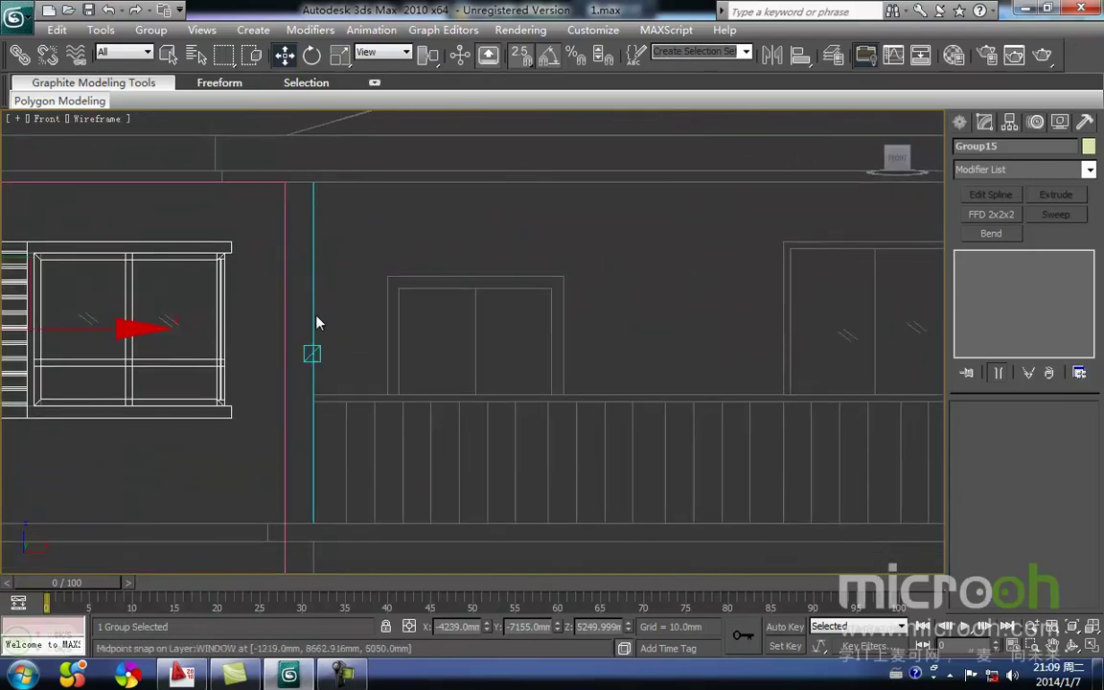
middle_click_drag(322, 323, 374, 319)
scroll(374, 319, "down", 4)
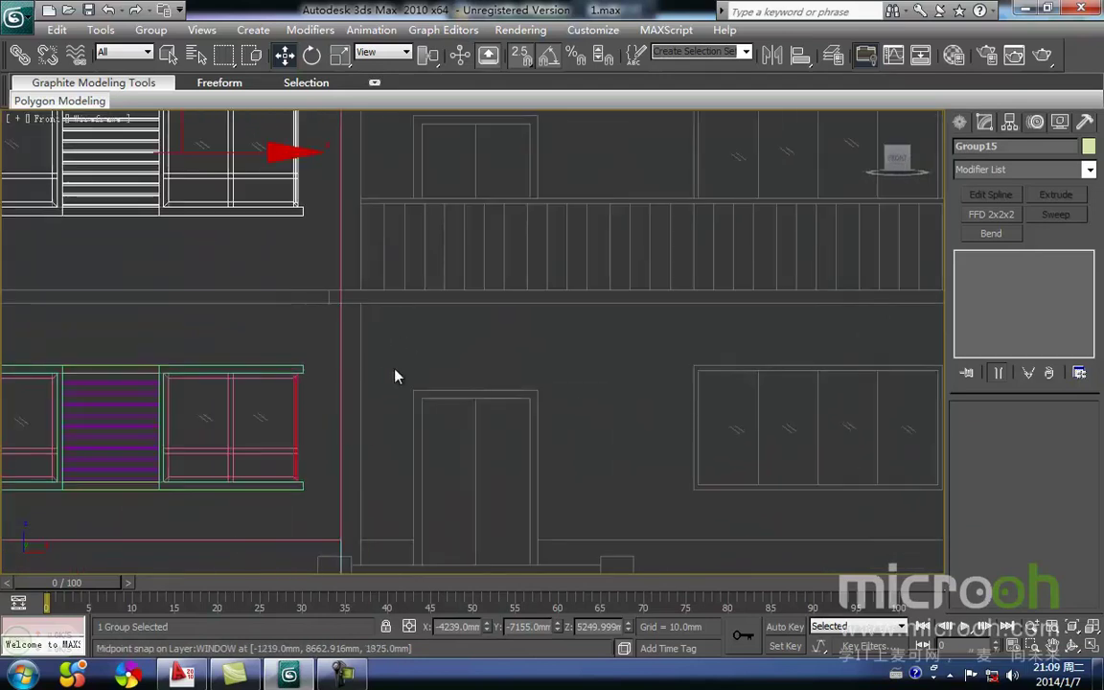
middle_click_drag(367, 211, 362, 364)
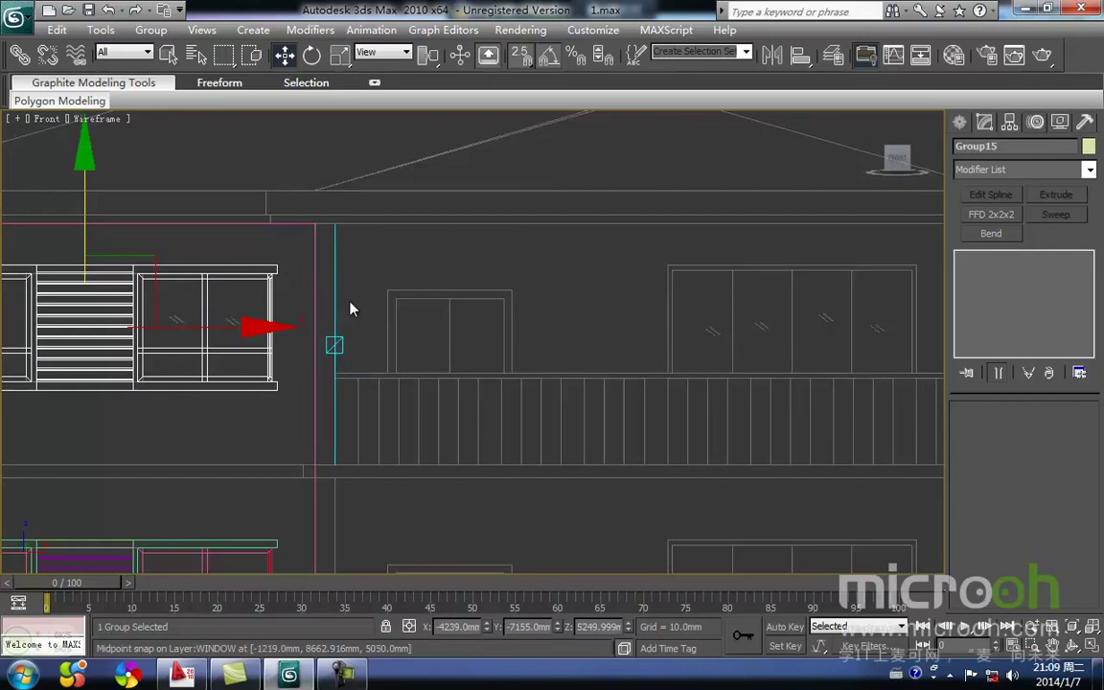
mouse_move(343, 314)
middle_mouse_down()
mouse_move(389, 298)
mouse_move(365, 350)
middle_mouse_up()
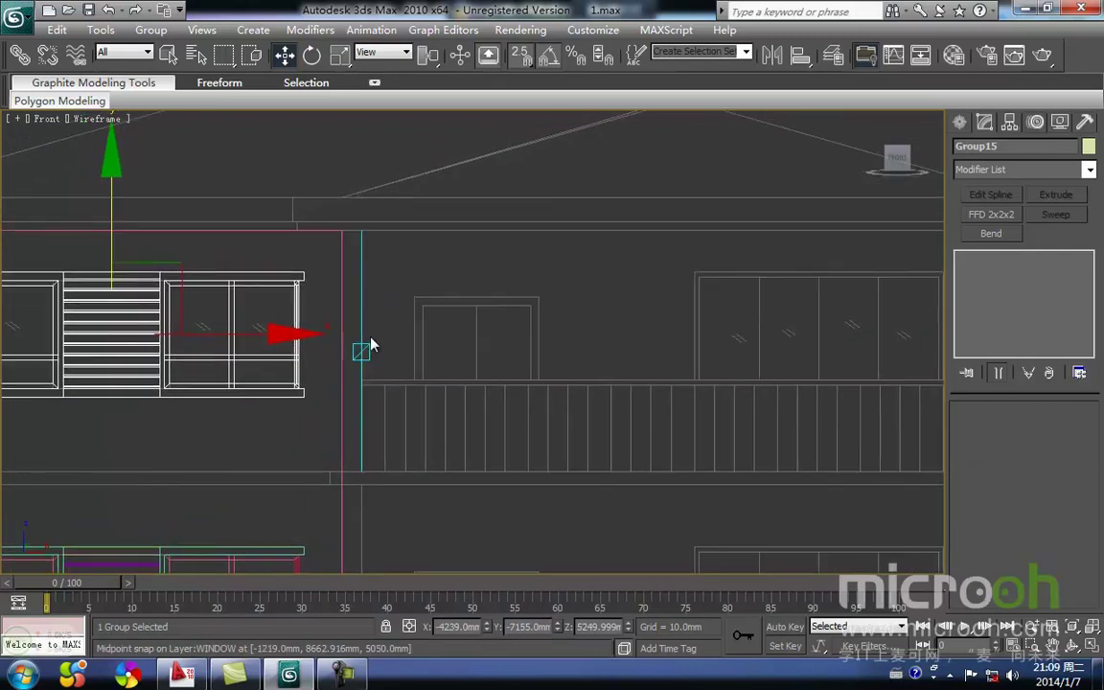
- Inspect the projecting wall end beside the entrance doors on the floor plan in the top view
key("t")
key("z")
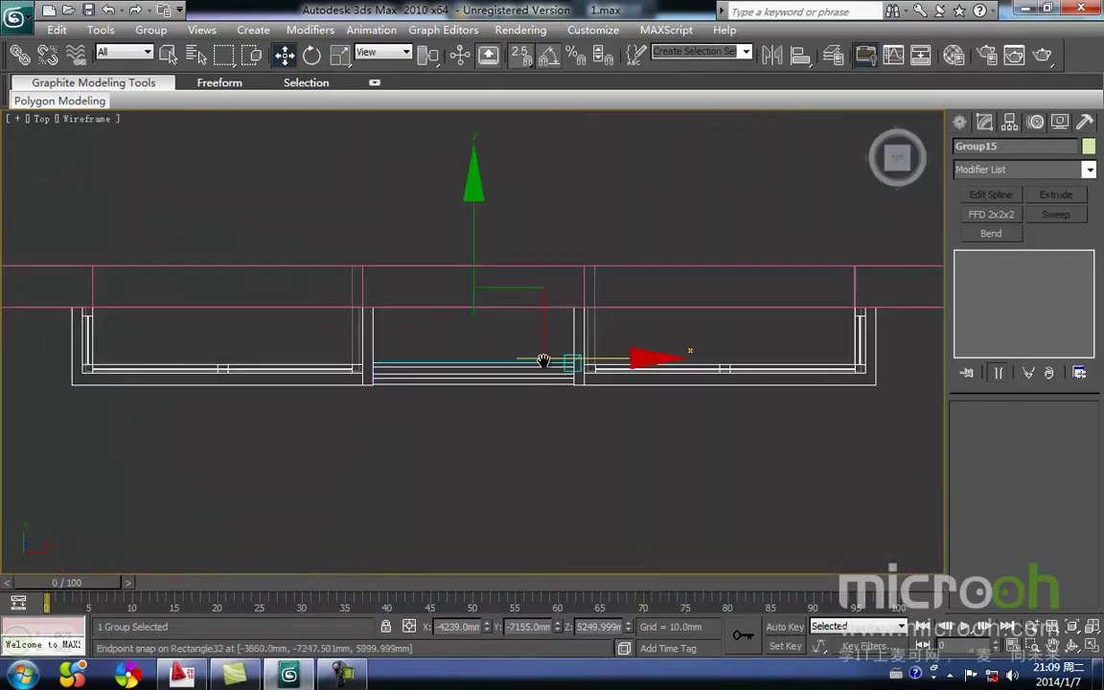
middle_click_drag(583, 362, 359, 359)
middle_click_drag(645, 369, 439, 363)
scroll(439, 364, "down", 1)
mouse_move(574, 384)
middle_mouse_down()
mouse_move(514, 419)
mouse_move(498, 401)
middle_mouse_up()
scroll(515, 419, "down", 1)
scroll(498, 400, "down", 2)
middle_click_drag(480, 443, 446, 467)
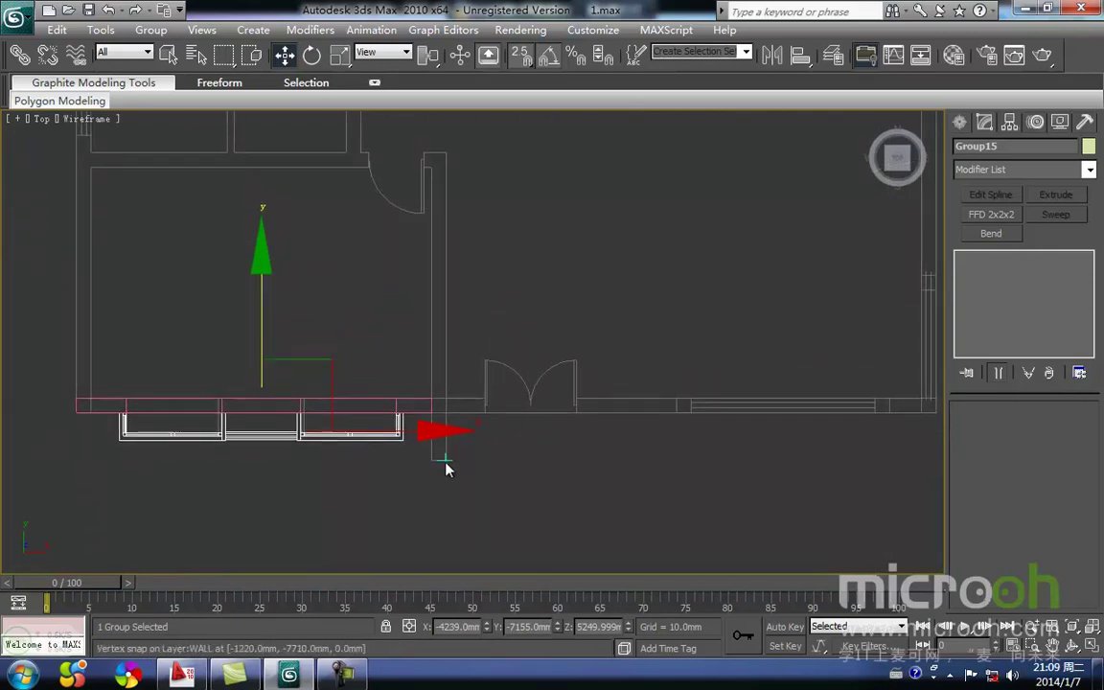
scroll(437, 240, "down", 3)
mouse_move(449, 284)
middle_mouse_down()
mouse_move(450, 401)
mouse_move(450, 353)
middle_mouse_up()
scroll(463, 298, "up", 4)
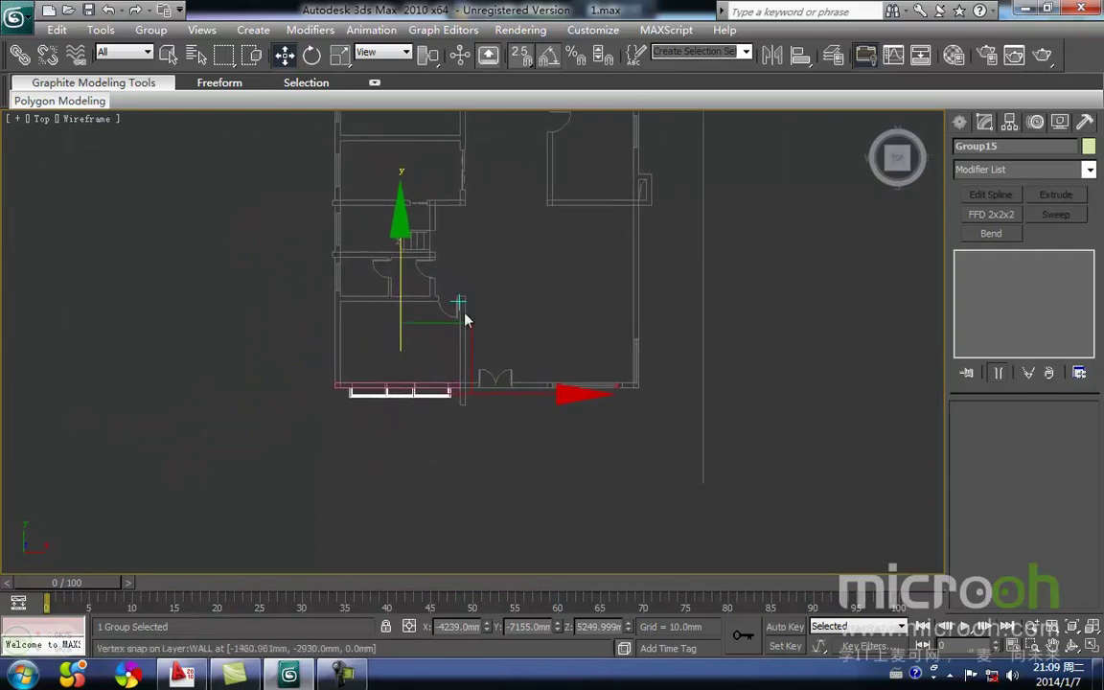
- Trace the same wall strip in the front view from the eaves down to the entrance steps
key("f")
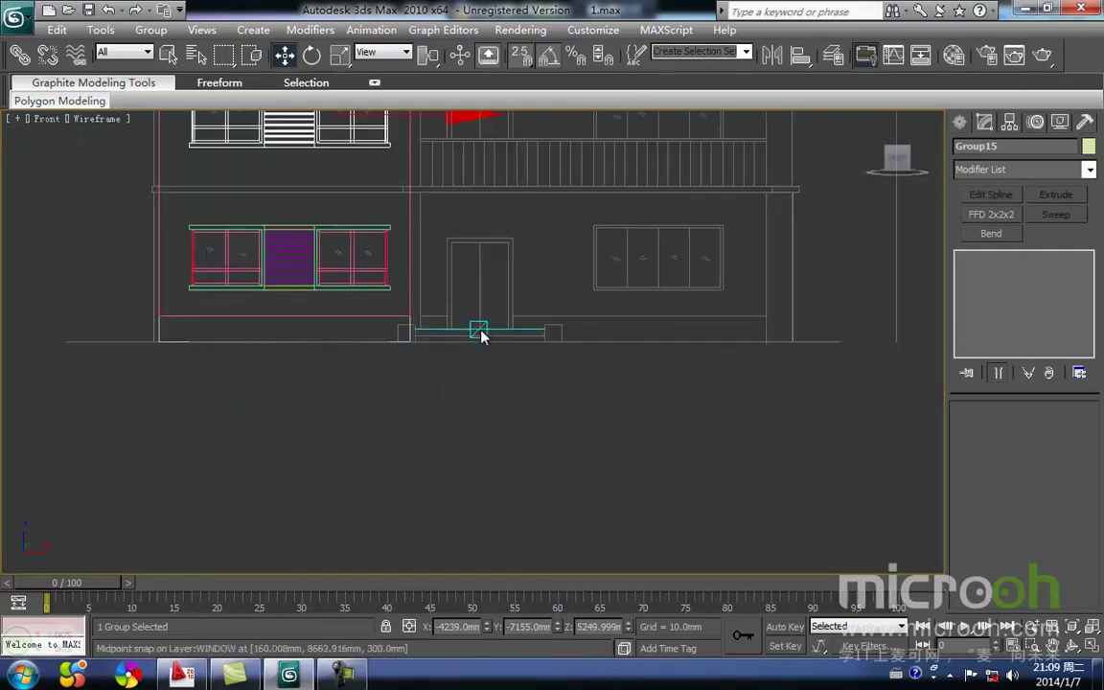
key("z")
middle_click_drag(478, 338, 421, 330)
scroll(539, 353, "down", 4)
middle_click_drag(579, 367, 447, 294)
scroll(502, 351, "up", 1)
middle_click_drag(495, 358, 498, 330)
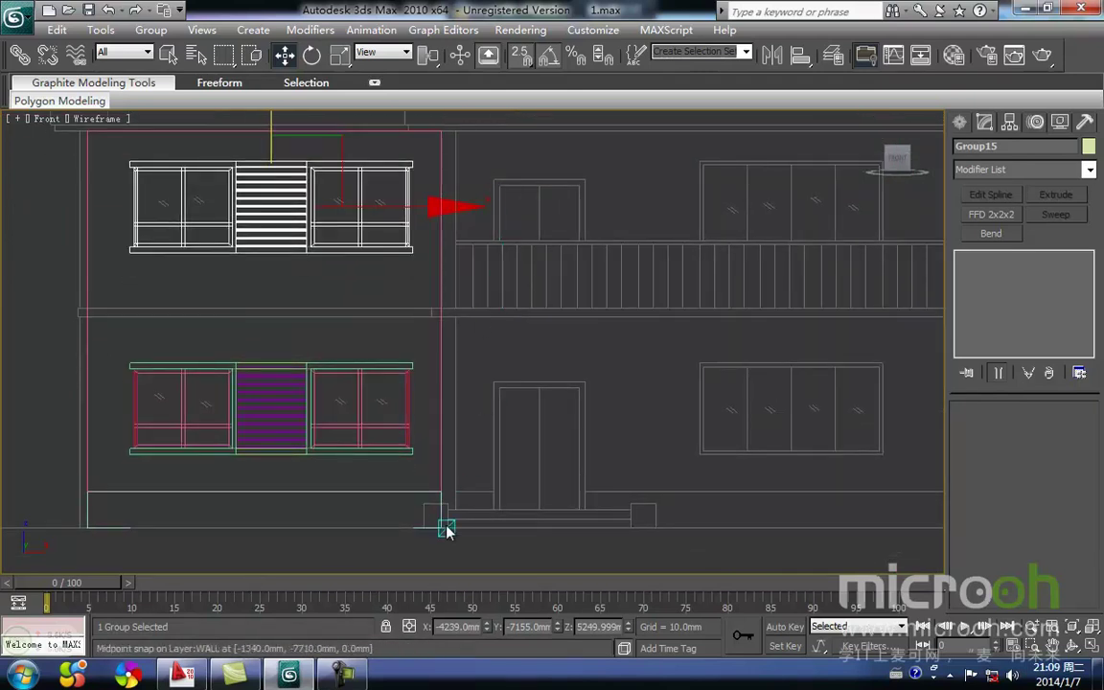
middle_click_drag(448, 166, 436, 217)
middle_click_drag(462, 393, 462, 343)
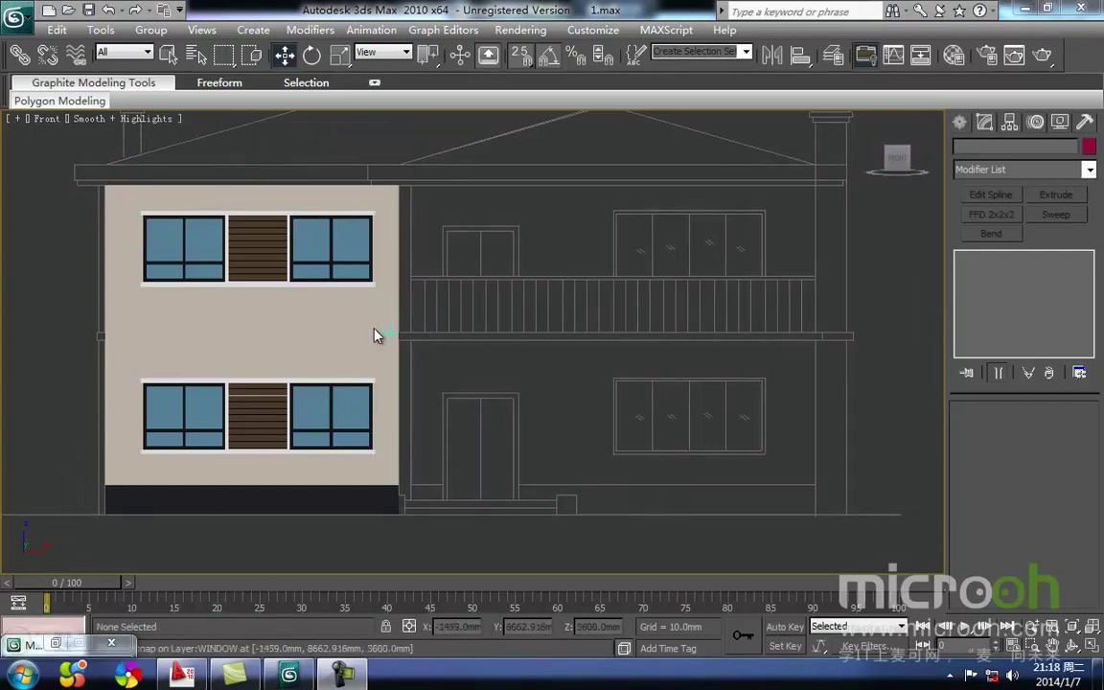
- Examine the upper-floor wall edge beside the balcony railing in the shaded front view
scroll(493, 326, "up", 2)
middle_click_drag(469, 389, 341, 293)
middle_click_drag(670, 308, 646, 314)
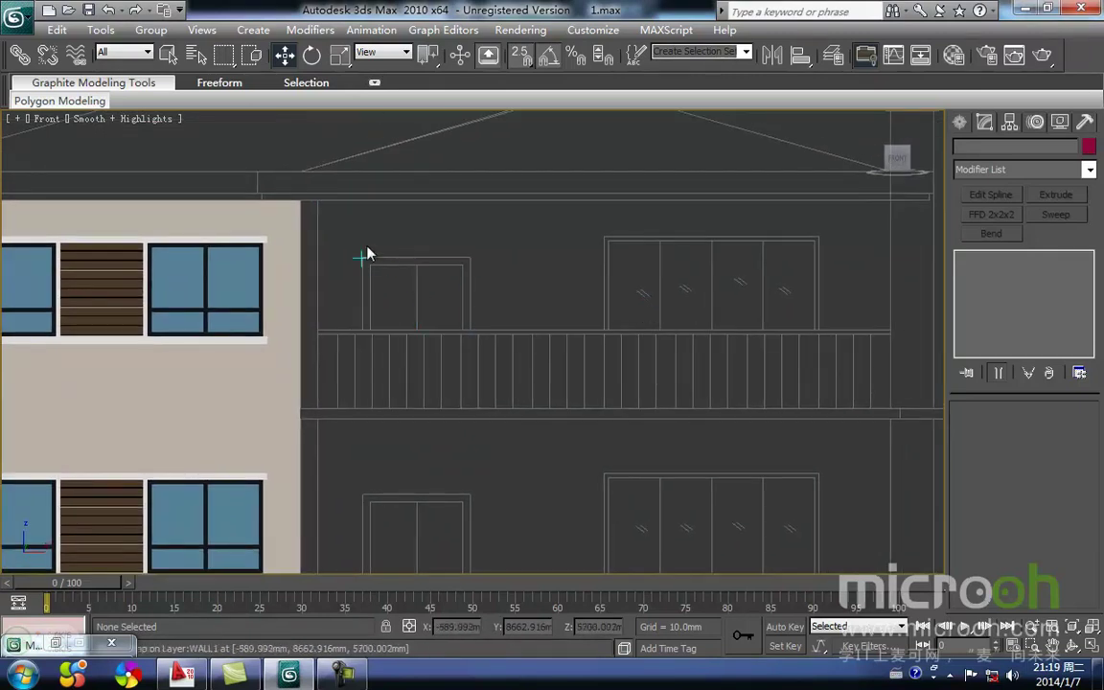
middle_click_drag(317, 400, 330, 446)
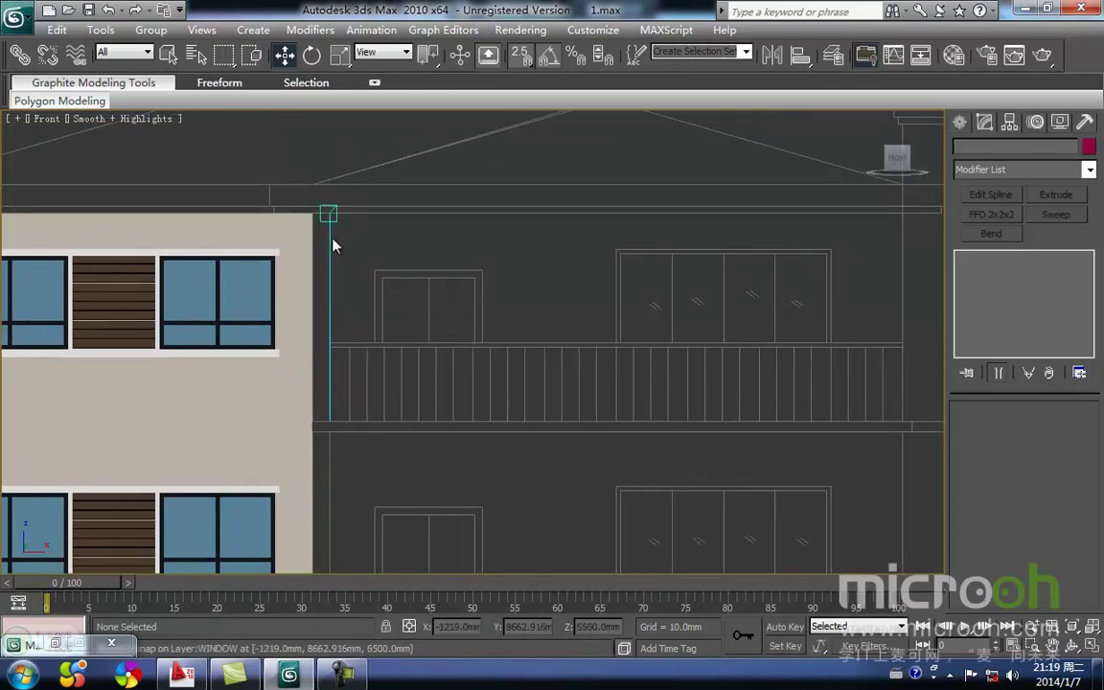
middle_click_drag(334, 240, 336, 328)
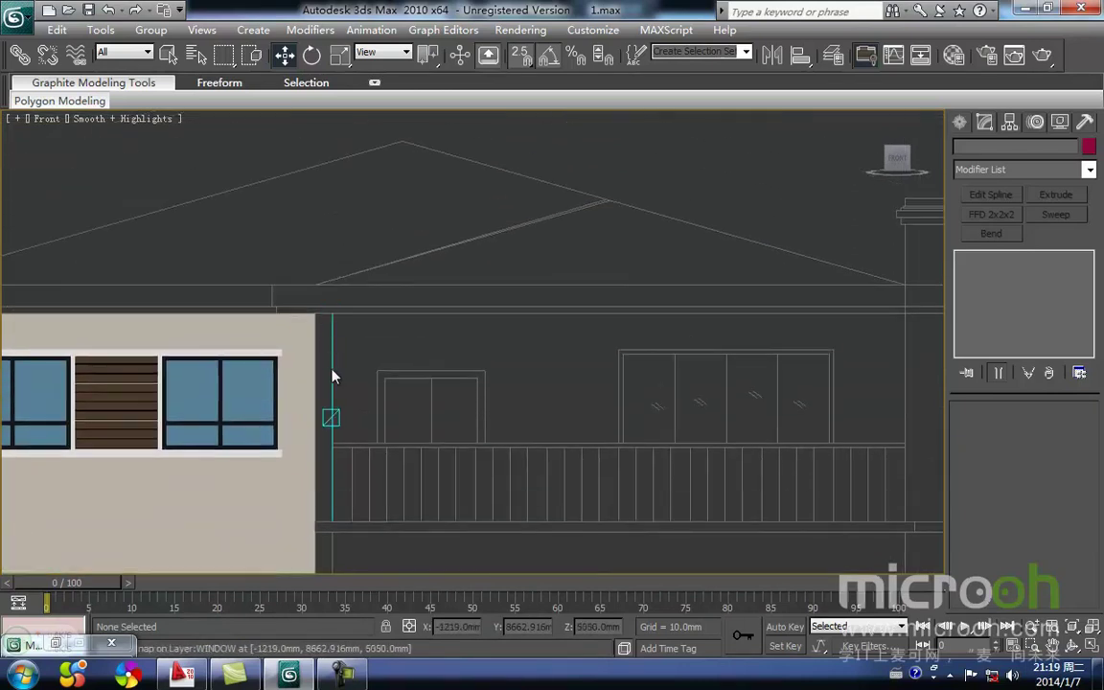
middle_click_drag(328, 496, 341, 448)
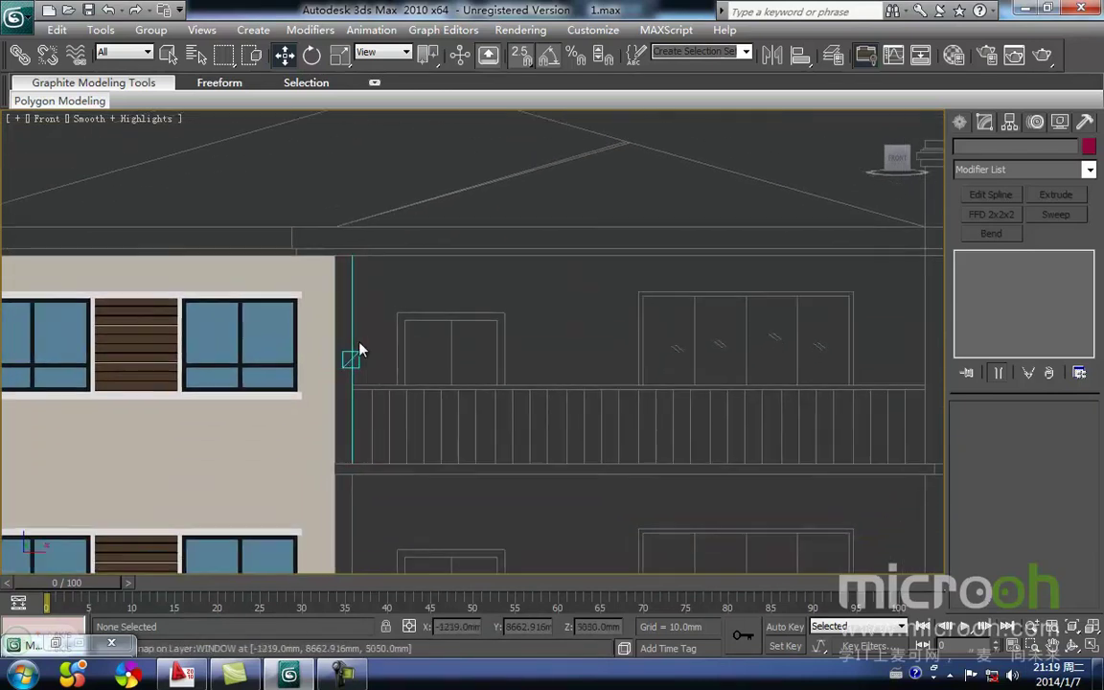
middle_click_drag(357, 363, 403, 335)
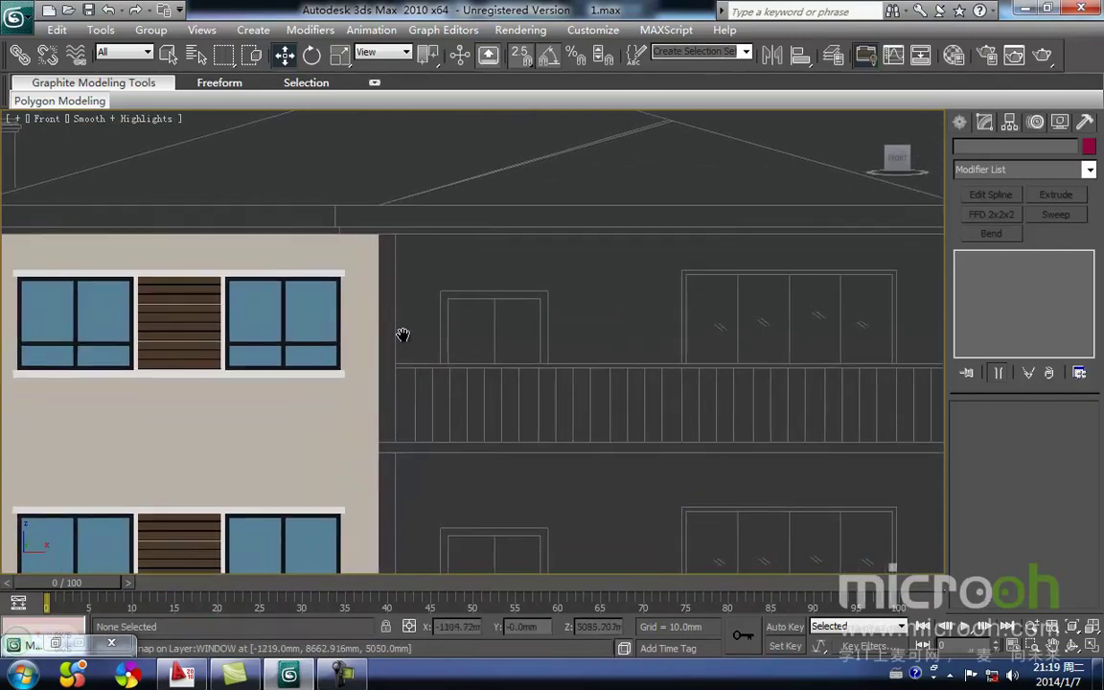
- In the top view, draw a snapped rectangle of about 1020 × 240 mm over the projecting wall end beside the entrance
key("t")
scroll(402, 336, "down", 6)
middle_click_drag(474, 458, 475, 363)
scroll(419, 385, "up", 8)
middle_click_drag(400, 444, 506, 304)
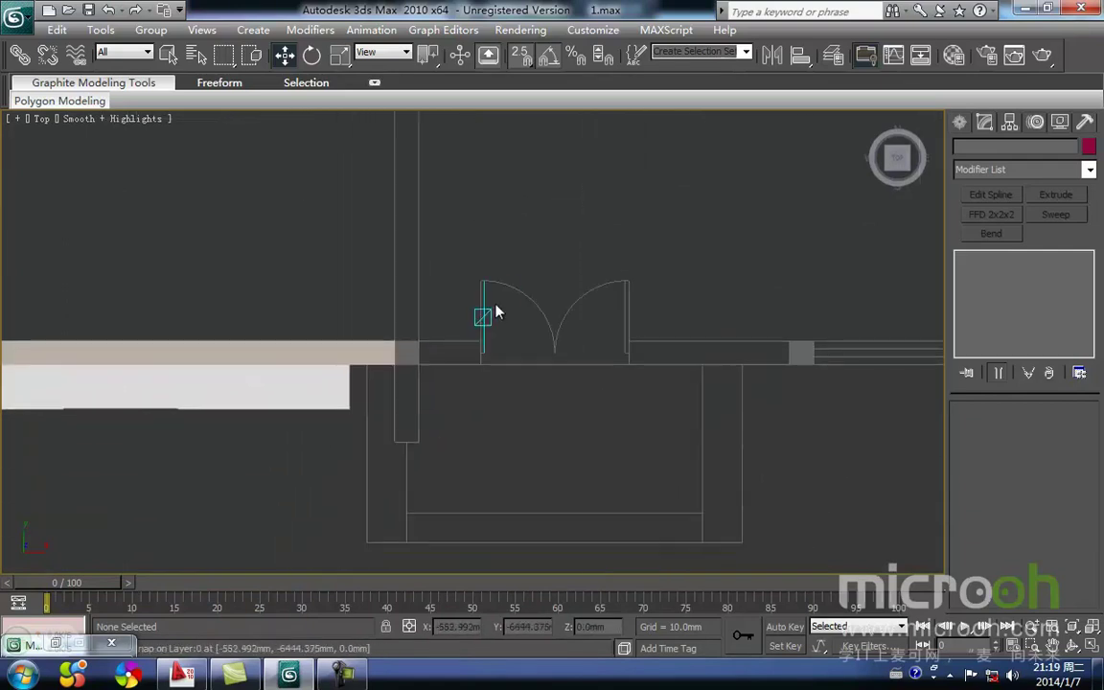
scroll(447, 364, "up", 3)
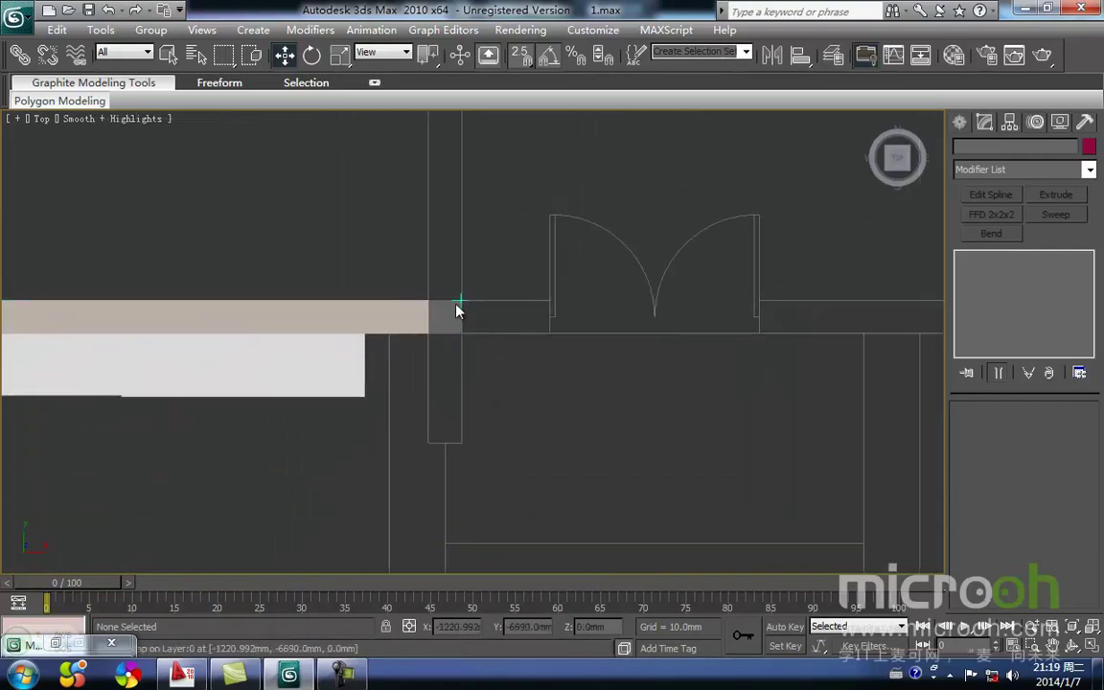
middle_click_drag(506, 338, 392, 374)
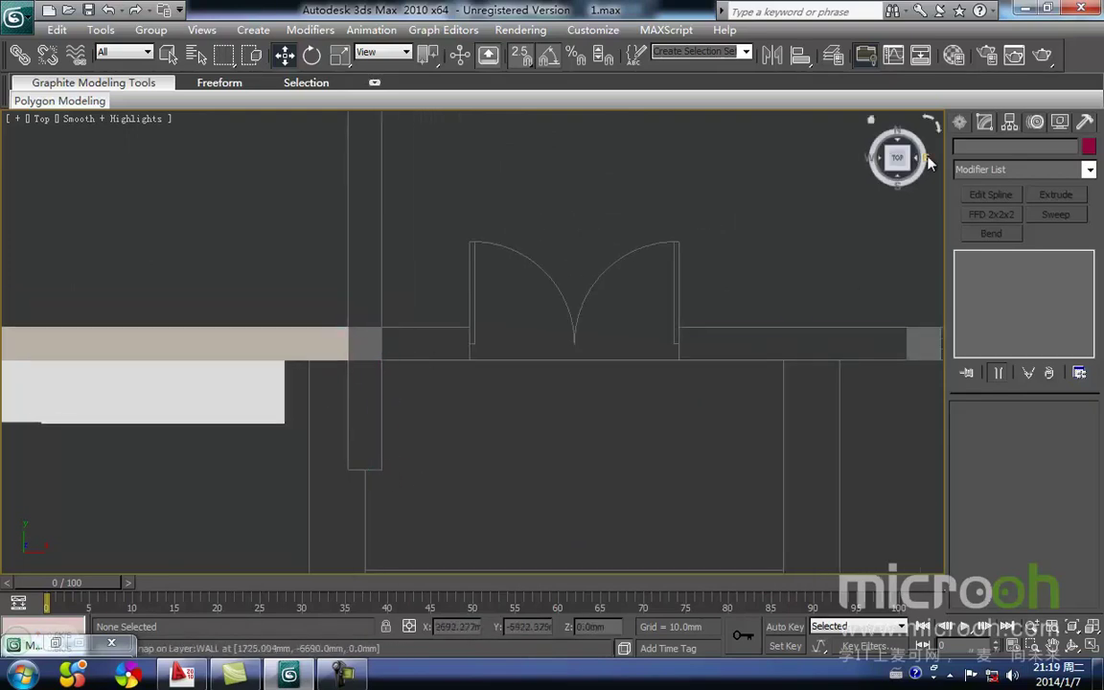
left_click(960, 124)
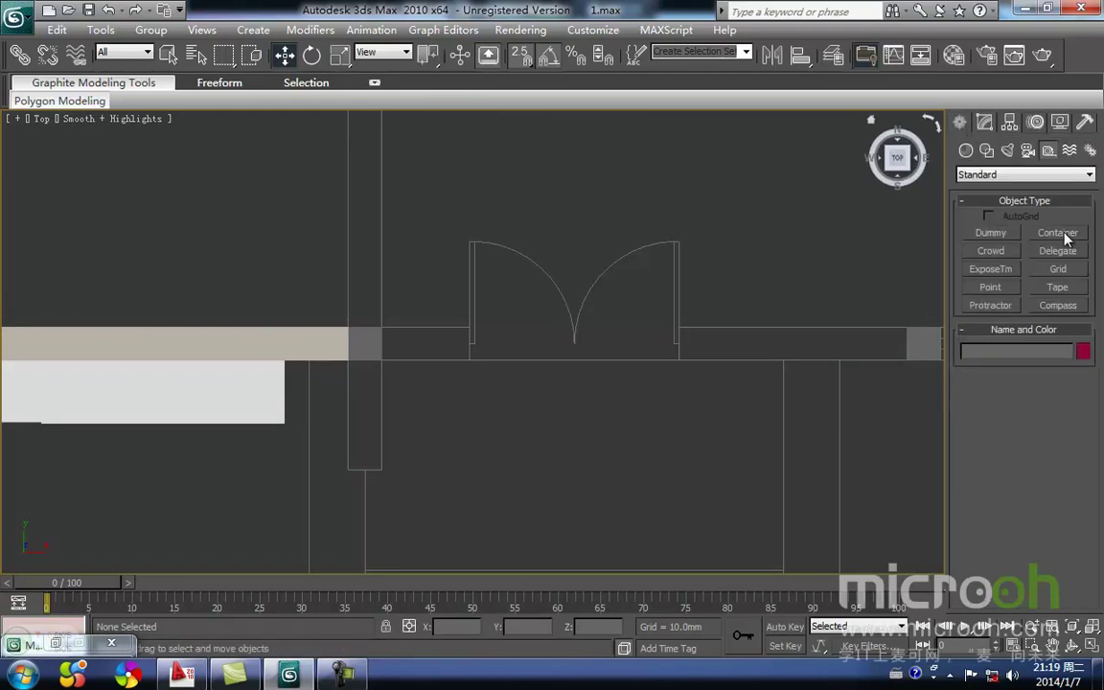
left_click(987, 151)
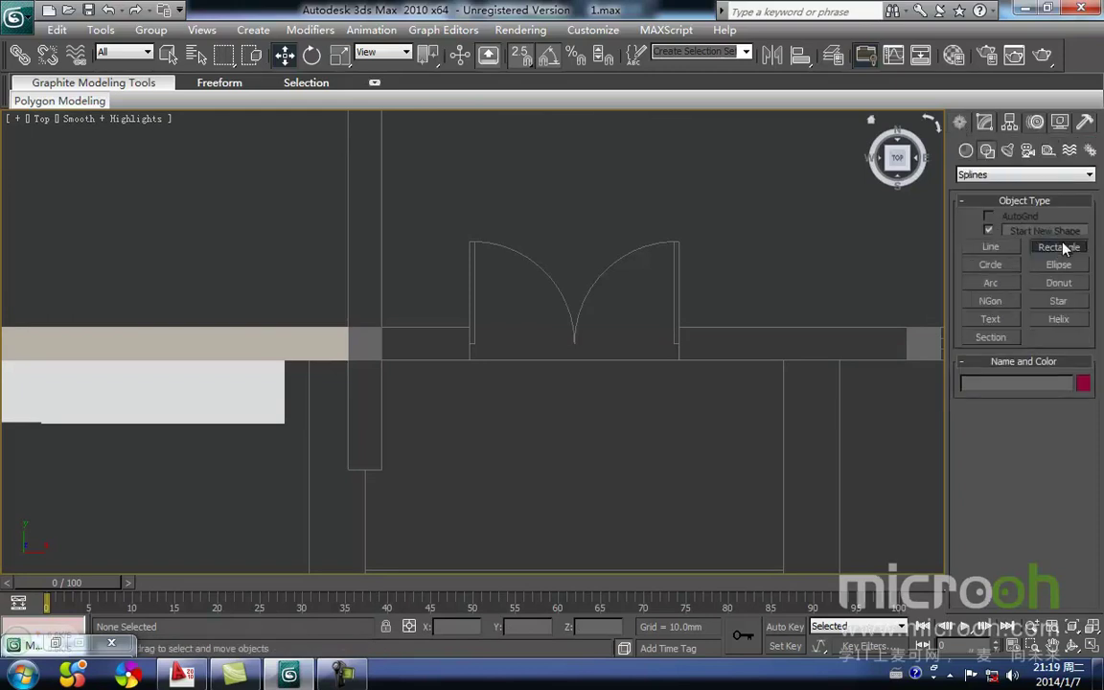
left_click(1059, 247)
middle_click_drag(366, 335, 463, 288)
left_click_drag(447, 281, 498, 427)
key("w")
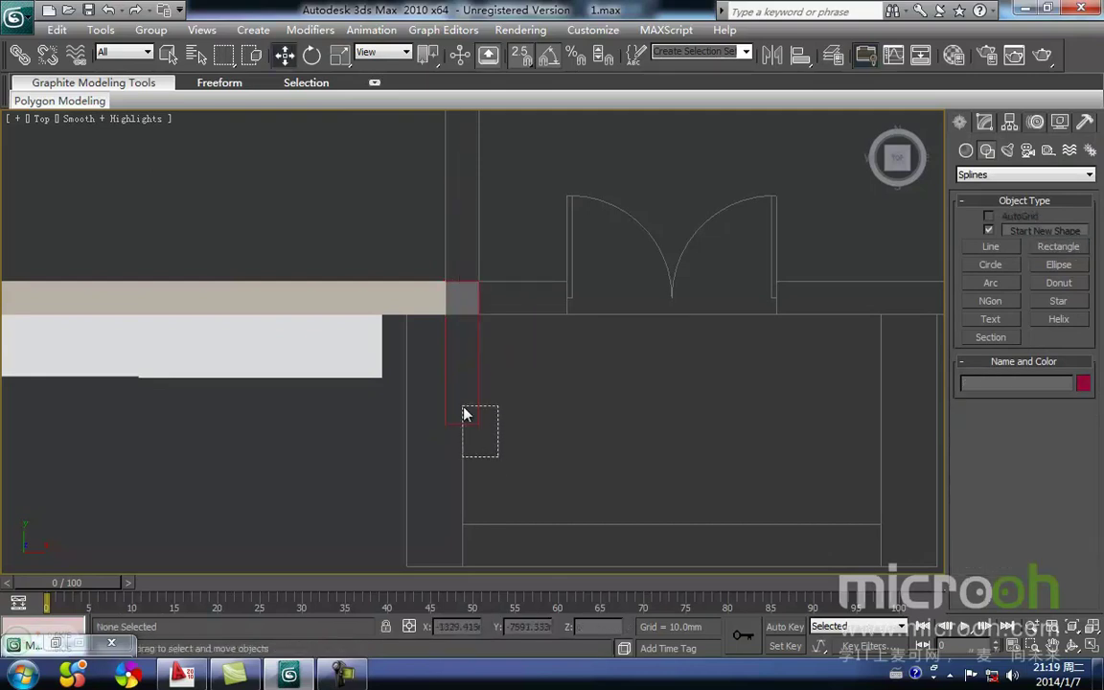
- Check the new rectangle's position against the front elevation, from the ground line up to the eaves, and deselect it
key("f")
middle_click_drag(264, 404, 451, 411)
scroll(450, 411, "up", 9)
scroll(457, 388, "down", 5)
scroll(462, 369, "down", 1)
middle_click_drag(463, 355, 449, 443)
scroll(470, 402, "down", 2)
middle_click_drag(527, 288, 495, 380)
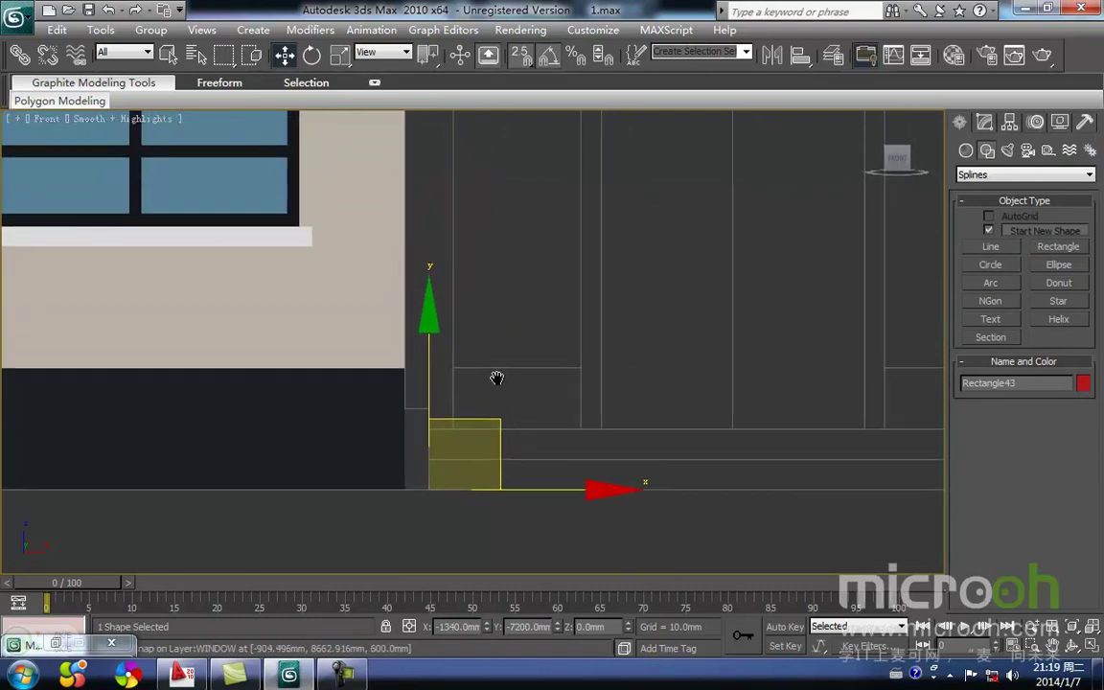
scroll(493, 369, "down", 2)
left_click(510, 304)
middle_click_drag(506, 277, 455, 448)
scroll(473, 352, "down", 4)
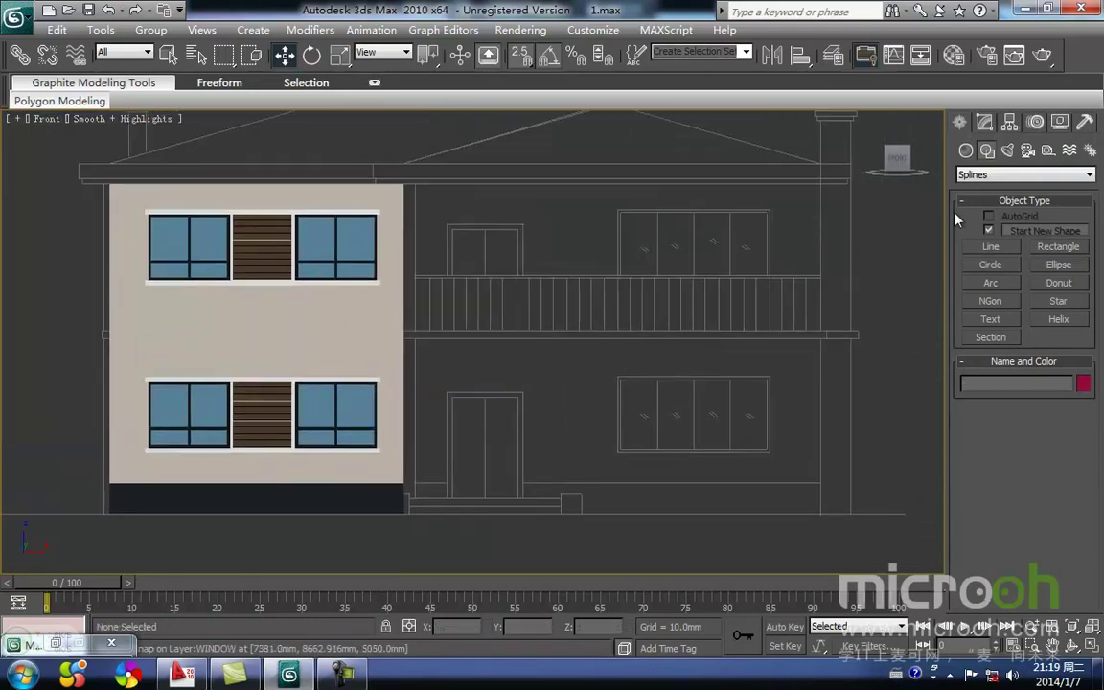
- Measure the wall strip's height from the eaves to the ground line with a Tape helper, and delete the tape
left_click(1049, 152)
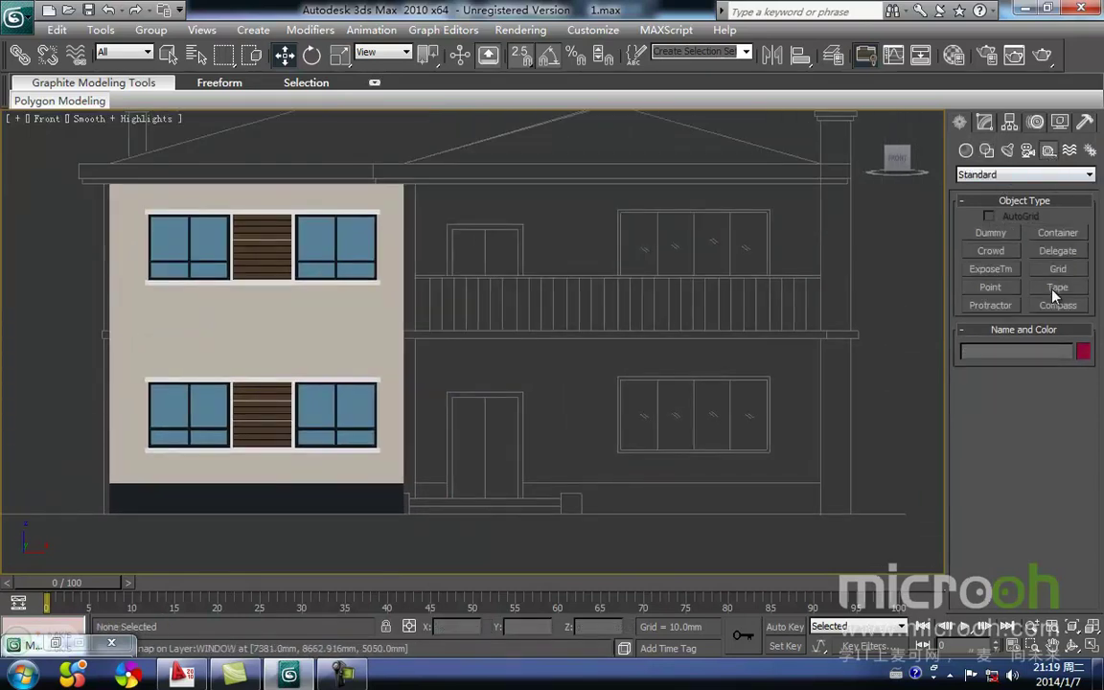
left_click(1057, 288)
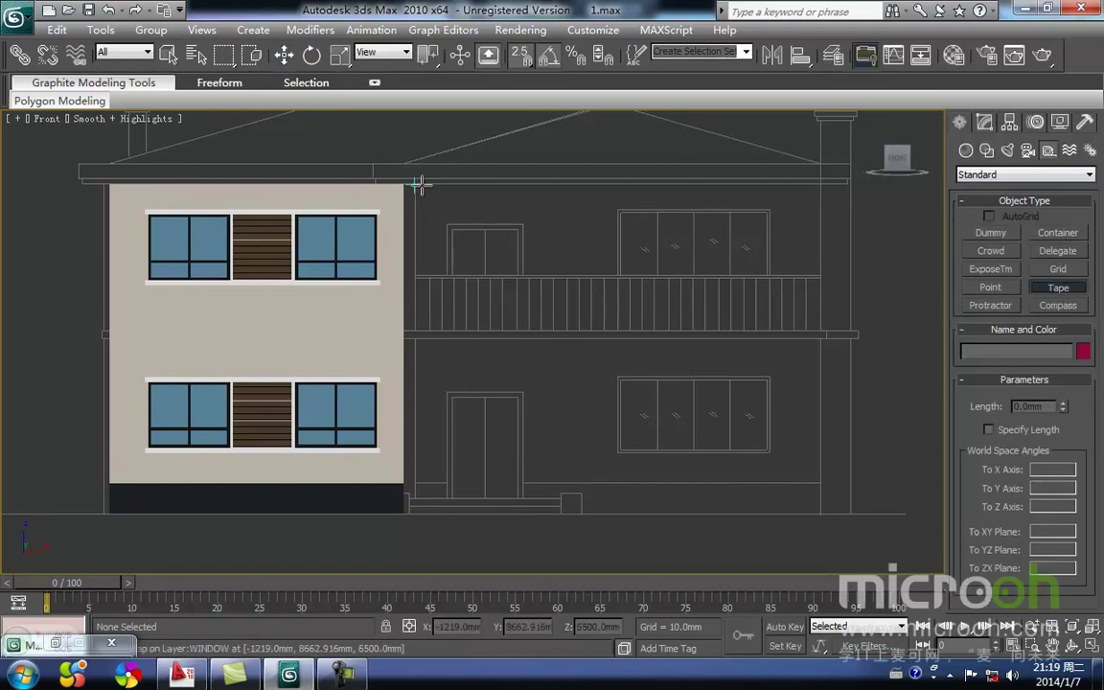
left_click_drag(415, 189, 415, 515)
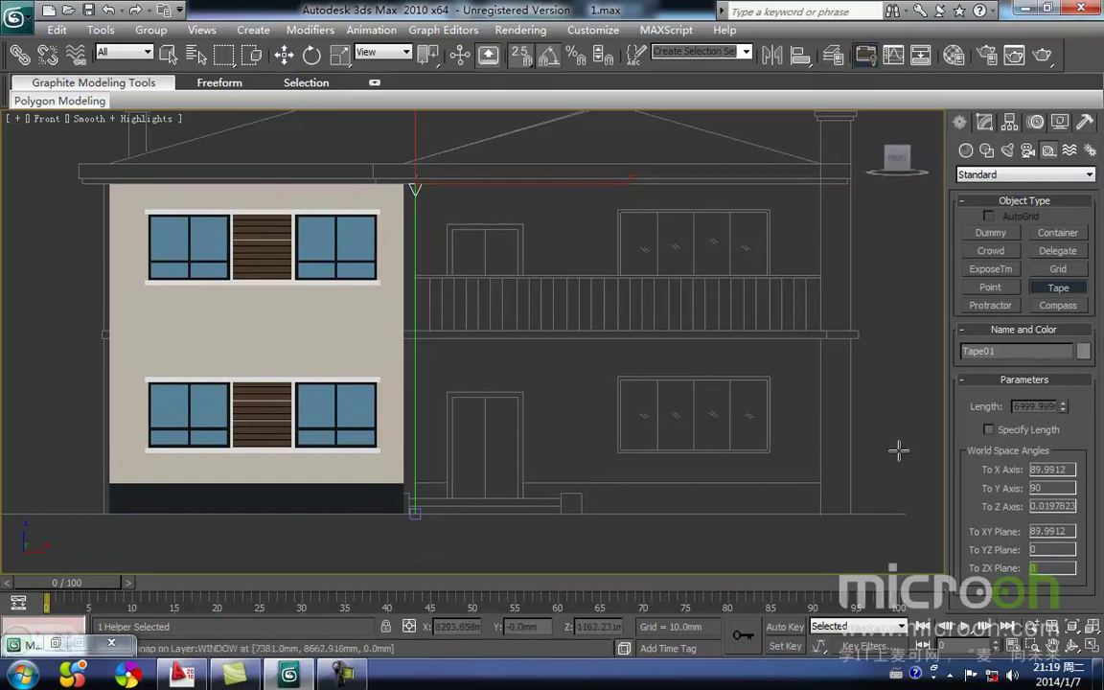
key("w")
left_click(427, 463)
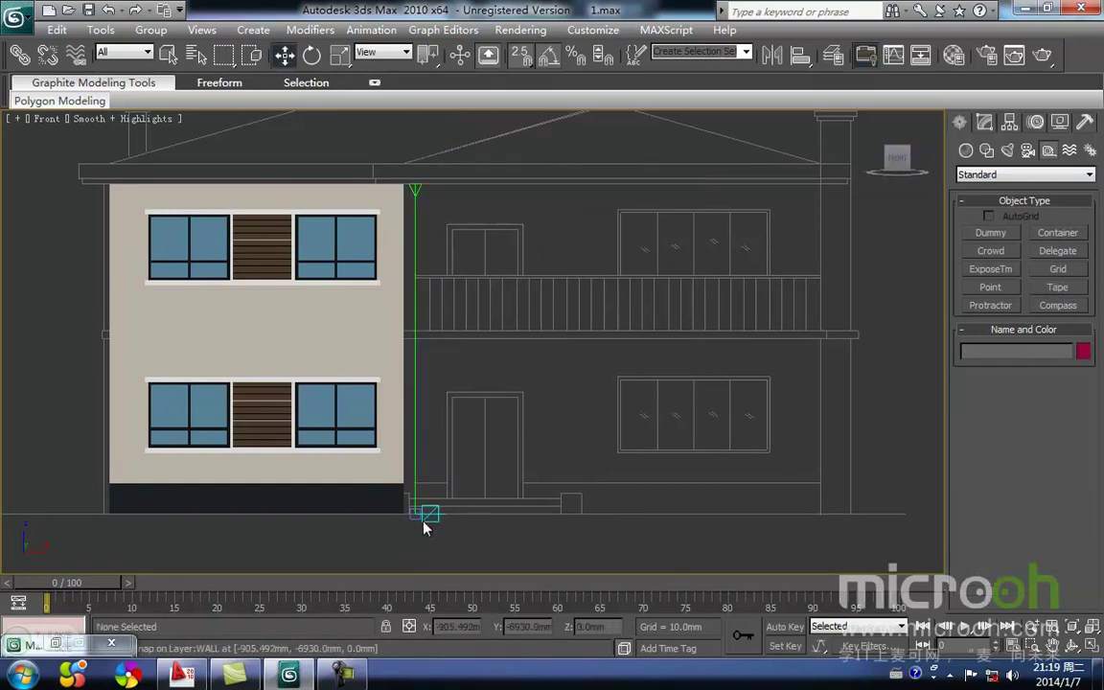
middle_click_drag(425, 529, 421, 568)
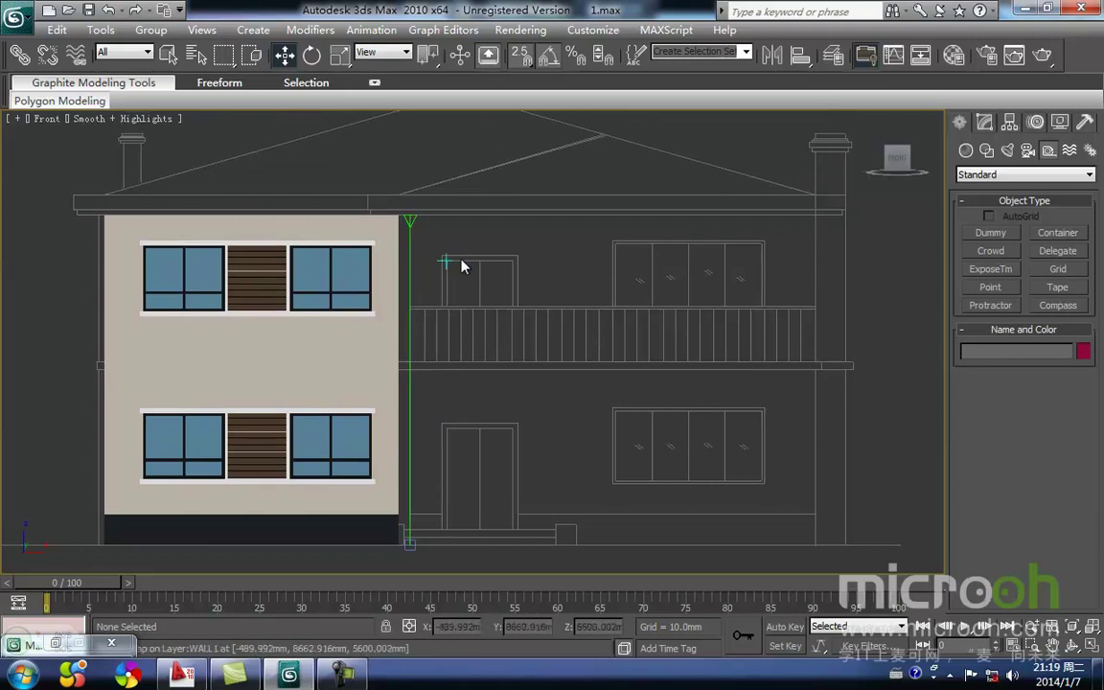
left_click_drag(404, 212, 405, 214)
key("Delete")
- Extrude the wall-end rectangle by 6500 mm up to the eaves and clear the selection
middle_click_drag(425, 383, 449, 315)
left_click_drag(432, 466, 431, 464)
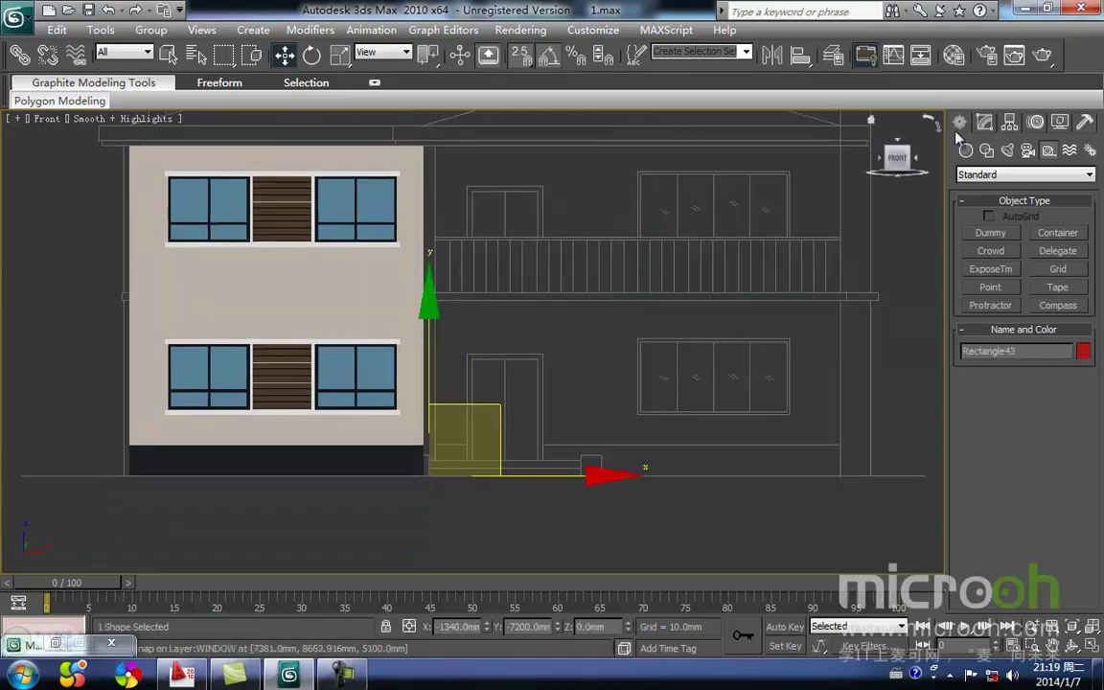
left_click(985, 122)
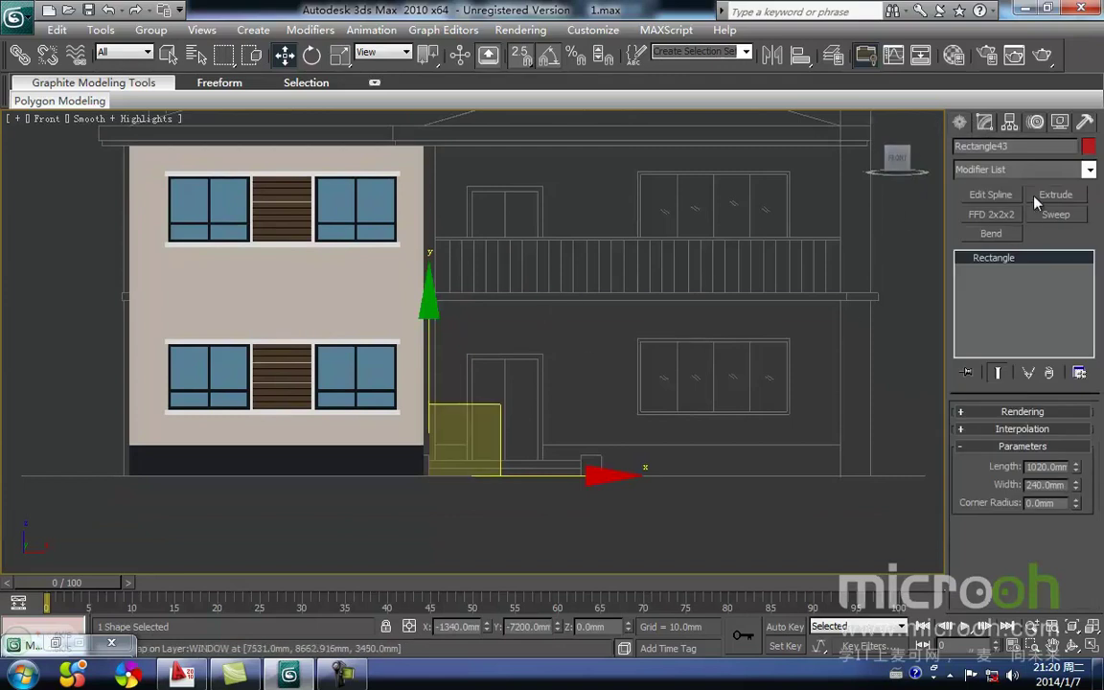
left_click(1053, 195)
left_click_drag(1042, 433, 868, 435)
type("6500")
key("Return")
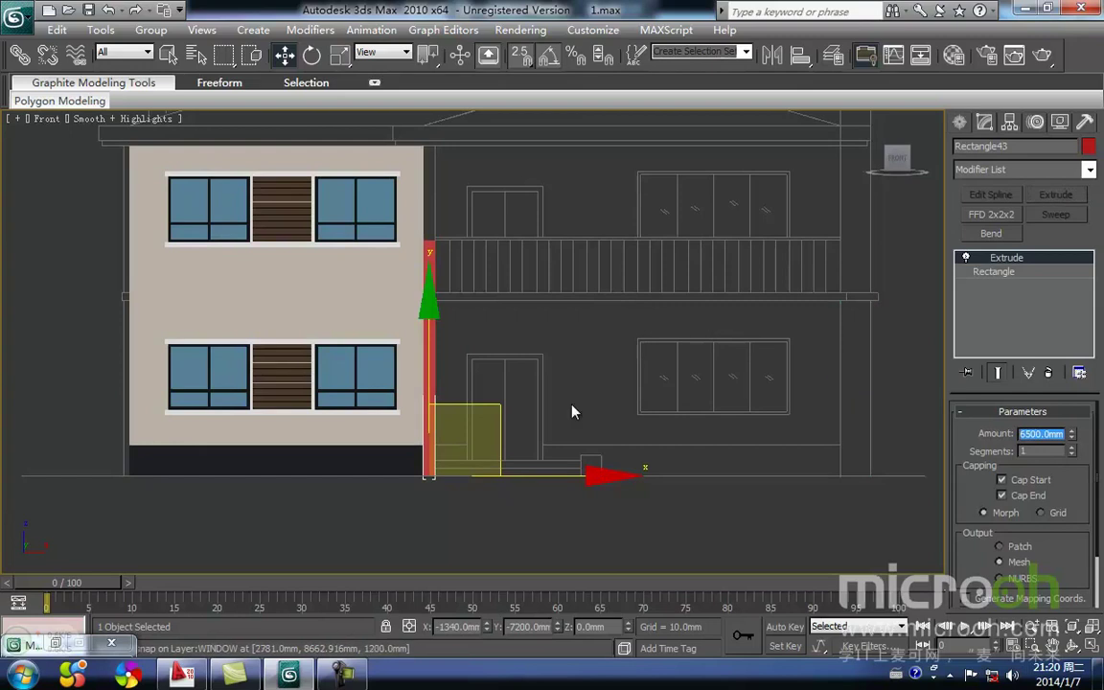
left_click(705, 381)
middle_click_drag(528, 307, 528, 328)
scroll(528, 327, "down", 5)
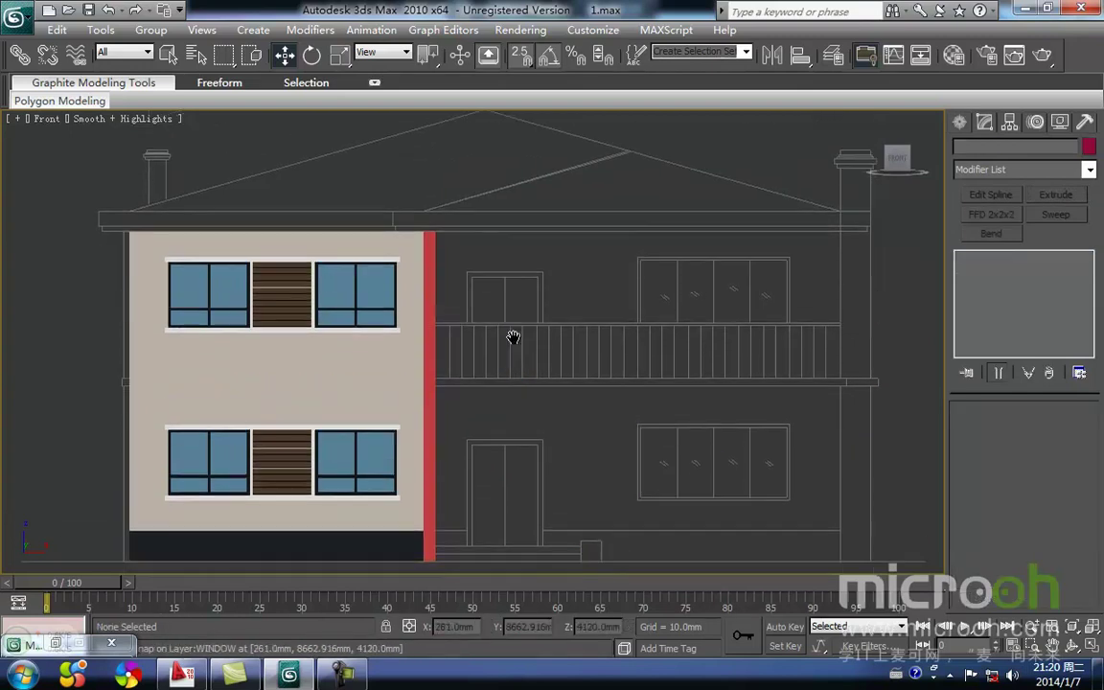
- Assign the cream tile material 乳白色面砖 to the extruded projecting wall end and put the material editor away
middle_click_drag(486, 456, 550, 427, "alt")
left_click(562, 422)
key("m")
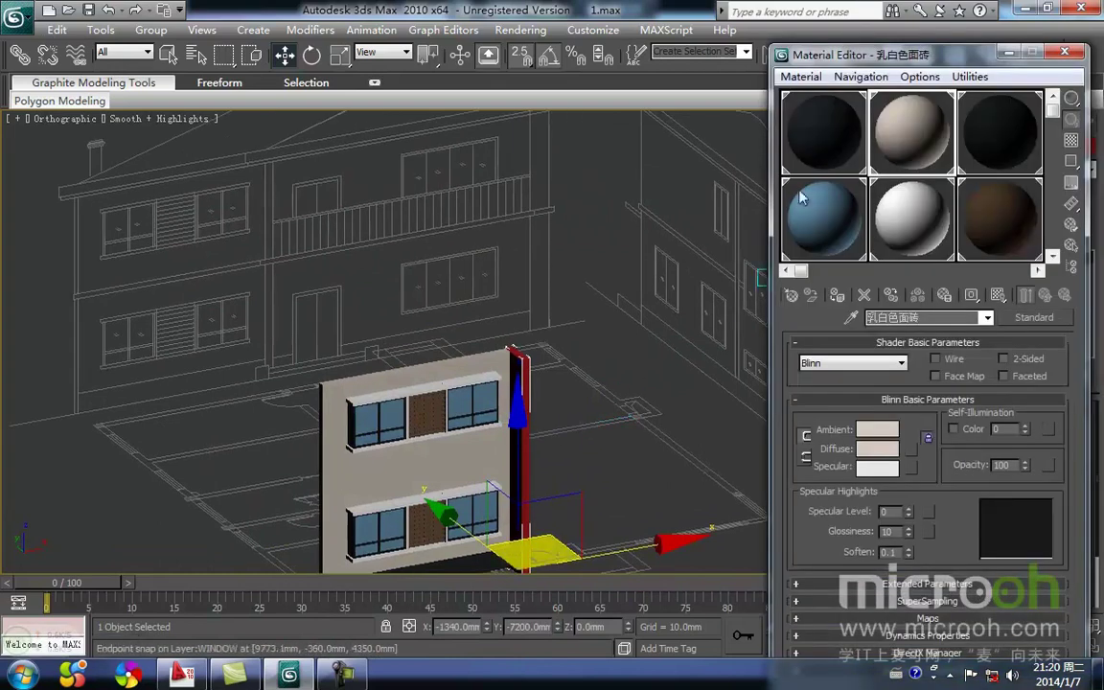
left_click(836, 295)
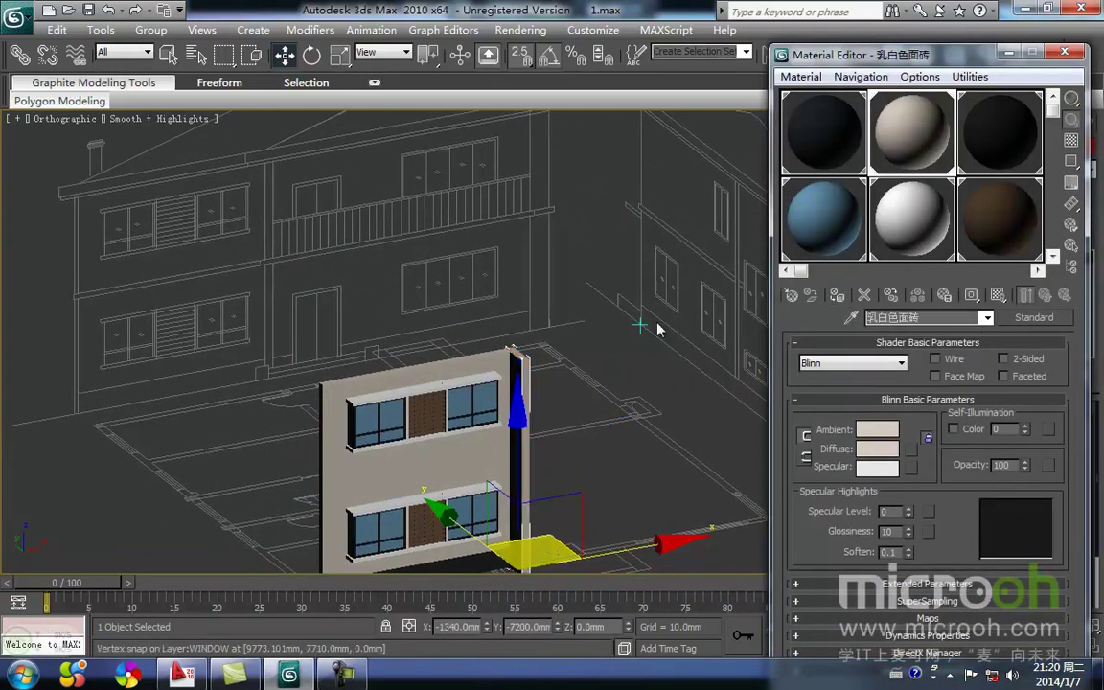
left_click(658, 287)
left_click(1009, 56)
middle_click_drag(595, 369, 510, 339)
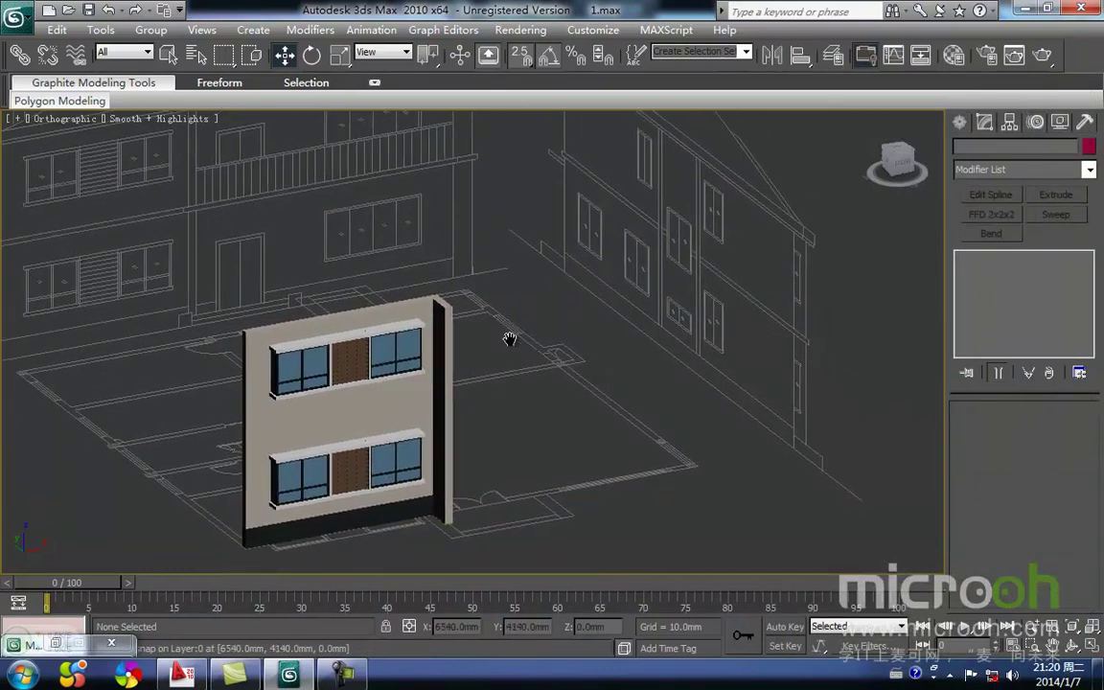
- In the front view, draw a snapped rectangle of about 630 × 600 mm for the plinth between the projecting wall and the entrance door frame
key("f")
scroll(496, 412, "up", 4)
mouse_move(420, 281)
middle_mouse_down()
mouse_move(392, 345)
mouse_move(353, 342)
middle_mouse_up()
middle_click_drag(611, 355, 598, 243)
scroll(480, 433, "down", 1)
middle_click_drag(480, 433, 525, 410)
scroll(526, 409, "up", 2)
middle_click_drag(330, 421, 475, 403)
scroll(470, 412, "up", 1)
scroll(452, 442, "up", 2)
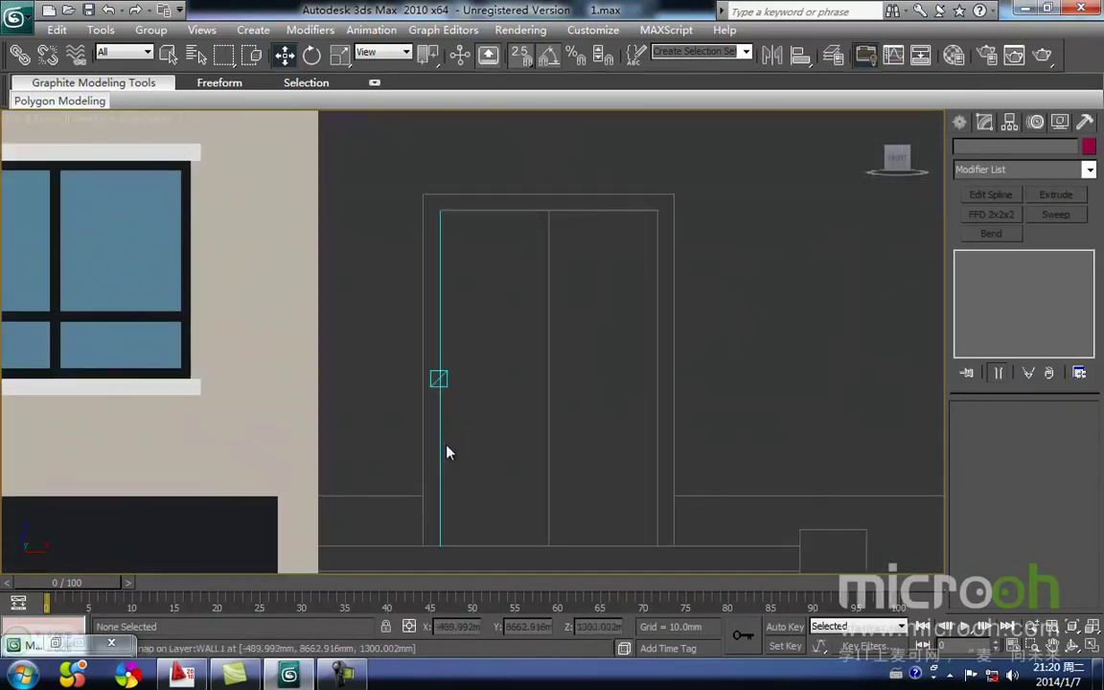
middle_click_drag(324, 491, 371, 401)
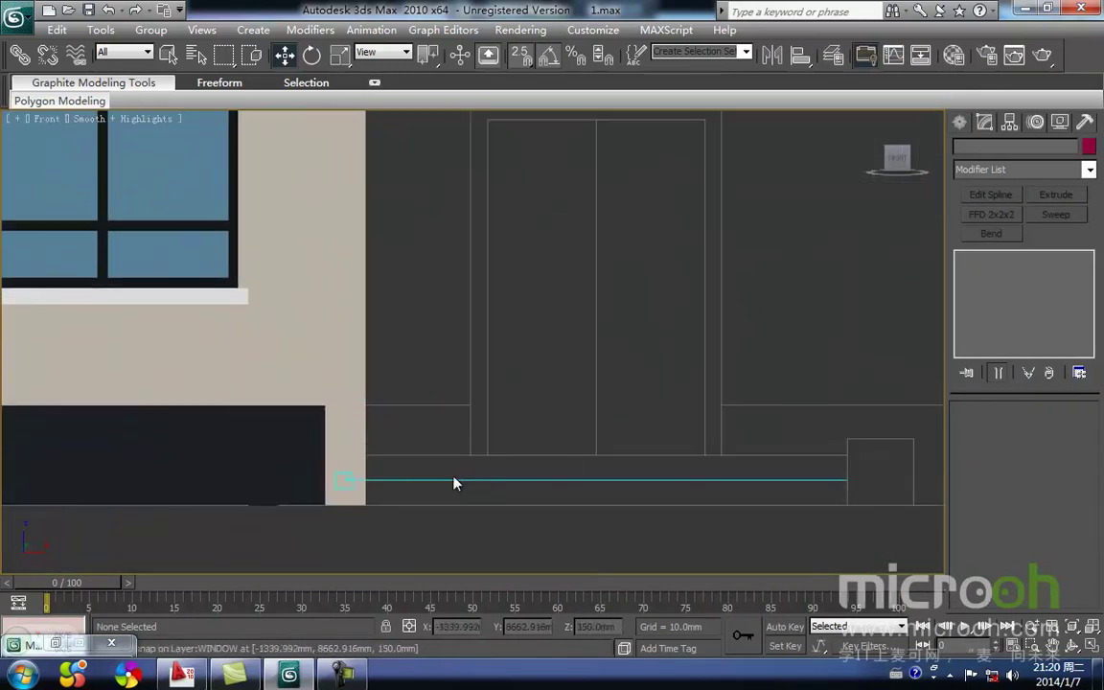
left_click(958, 124)
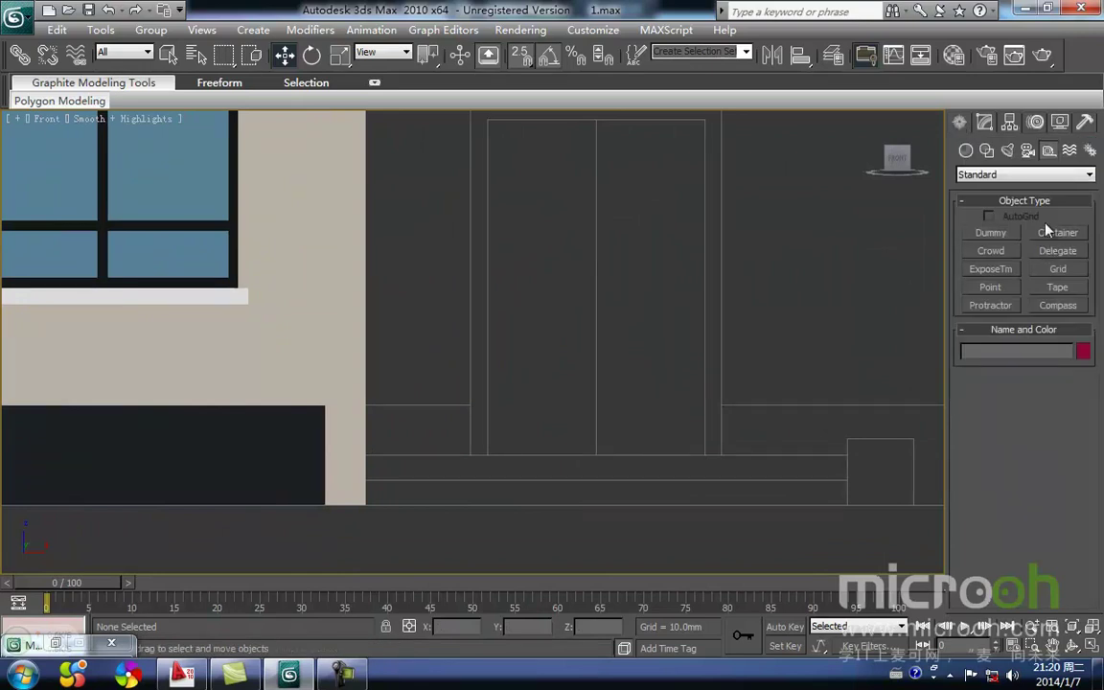
left_click(986, 151)
left_click(1059, 247)
mouse_move(497, 483)
middle_mouse_down()
mouse_move(510, 451)
mouse_move(492, 400)
mouse_move(523, 362)
middle_mouse_up()
key("F3")
mouse_move(518, 354)
left_mouse_down()
mouse_move(463, 451)
mouse_move(415, 456)
left_mouse_up()
key("w")
- Extrude the short plinth rectangle beside the door by 240 mm and select the resulting block in shaded display
left_click(984, 123)
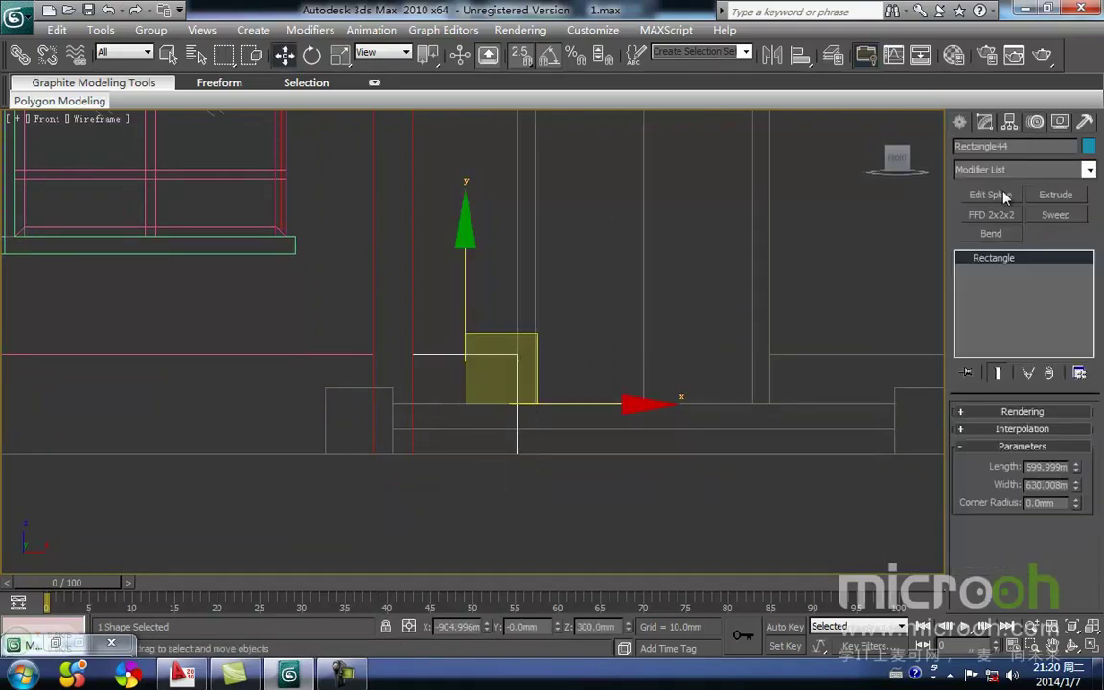
left_click(1054, 195)
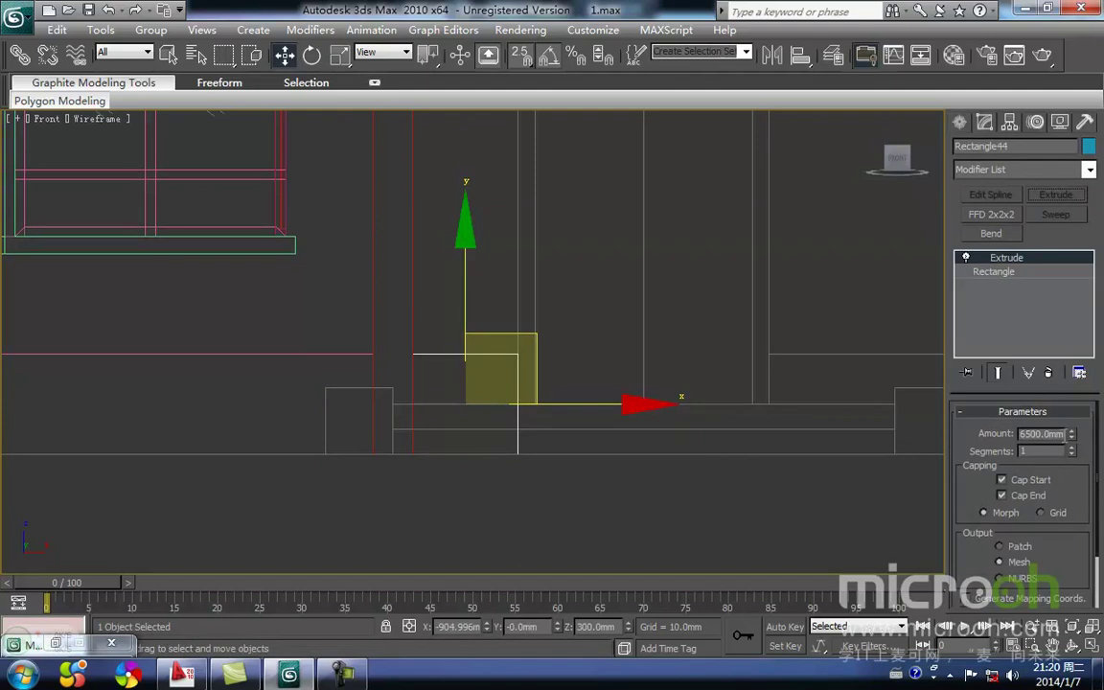
left_click(1057, 436)
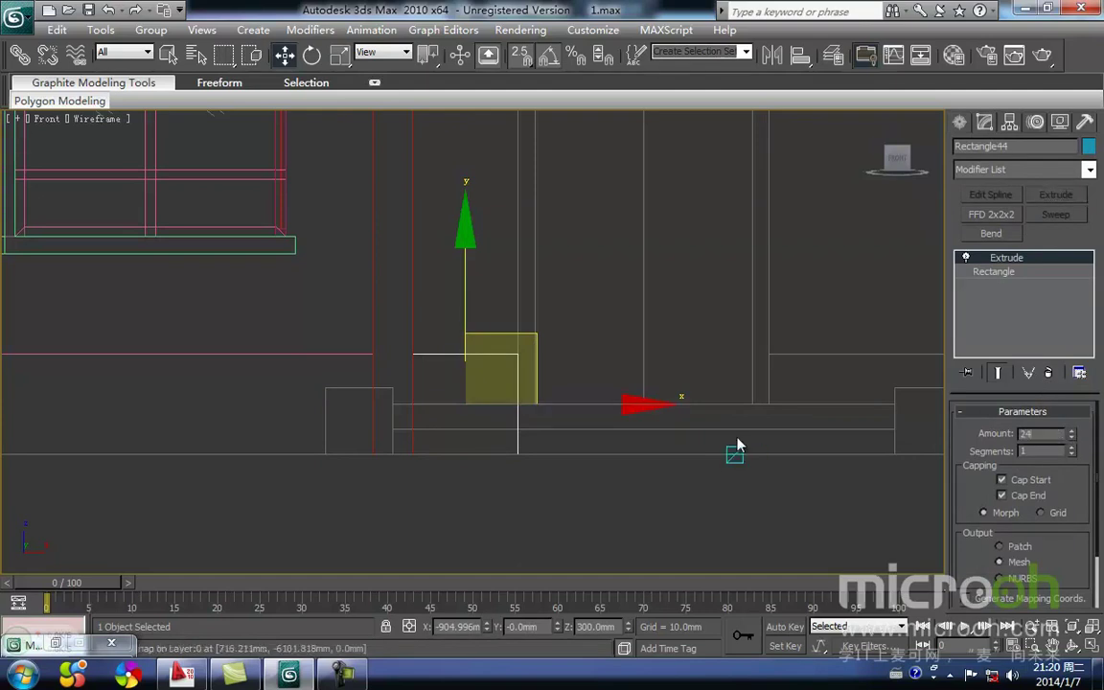
middle_click_drag(414, 424, 414, 394)
key("F3")
left_click(538, 468)
left_click(484, 398)
- Assign the bluestone material 青石板贴面 to the short plinth block and close the material editor
key("m")
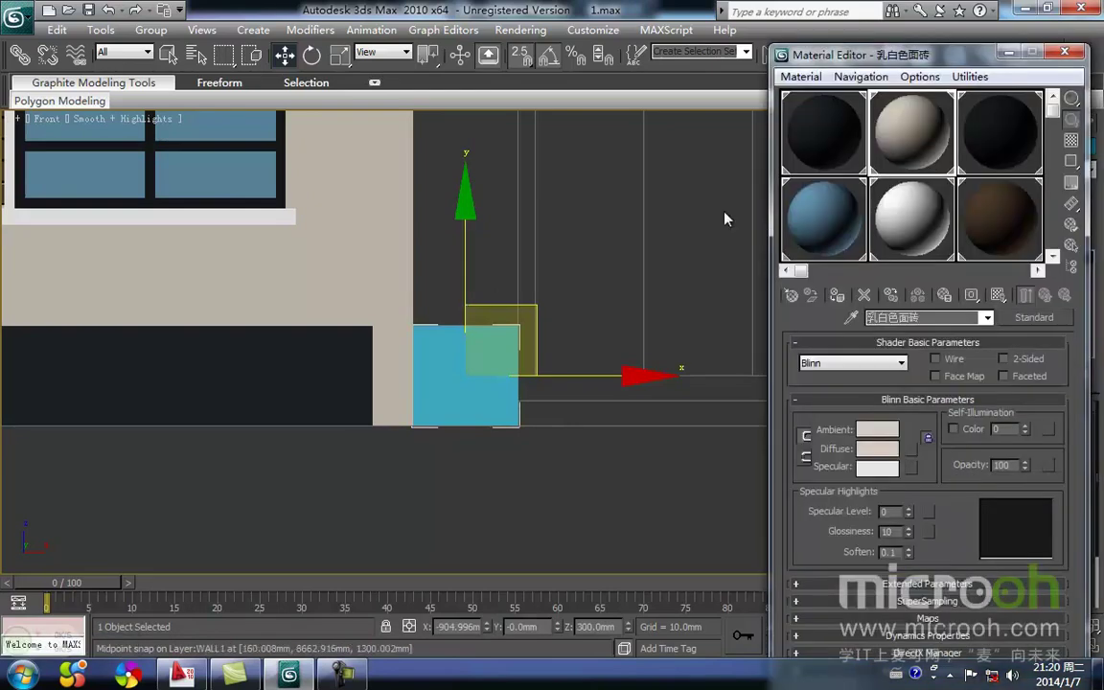
left_click(837, 294)
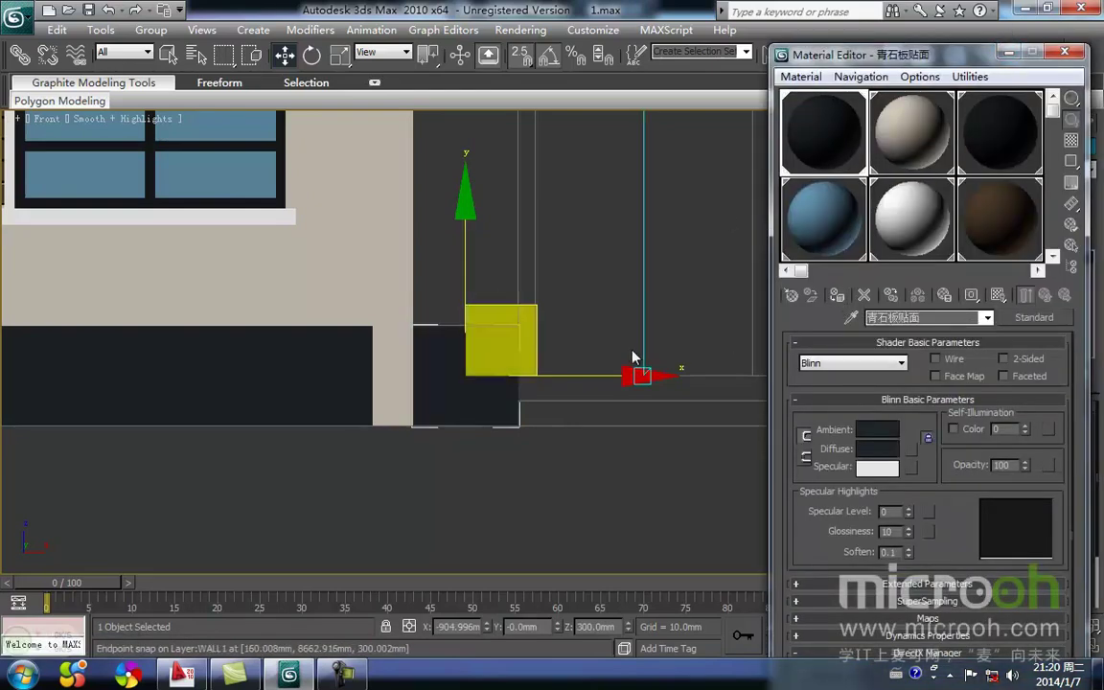
left_click(1066, 53)
middle_click_drag(570, 316, 676, 302)
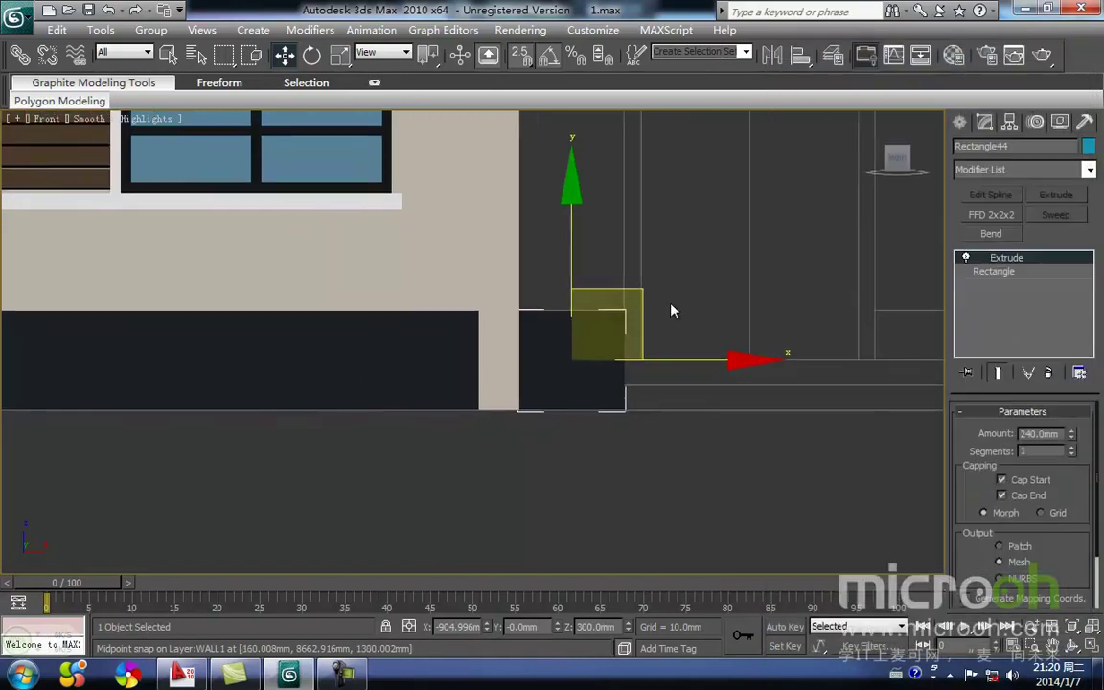
- In the top view, move the short plinth block in Y with snapping onto the front wall line between the projecting wall and the entrance
key("t")
key("z")
scroll(567, 331, "down", 6)
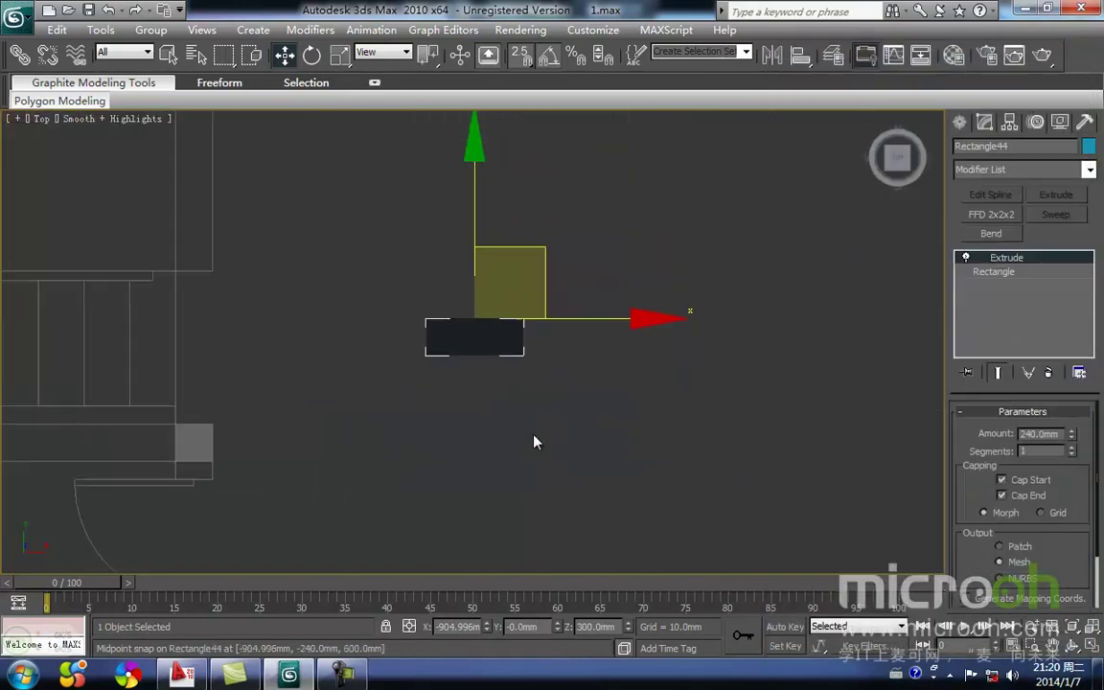
middle_click_drag(513, 463, 561, 303)
key("space")
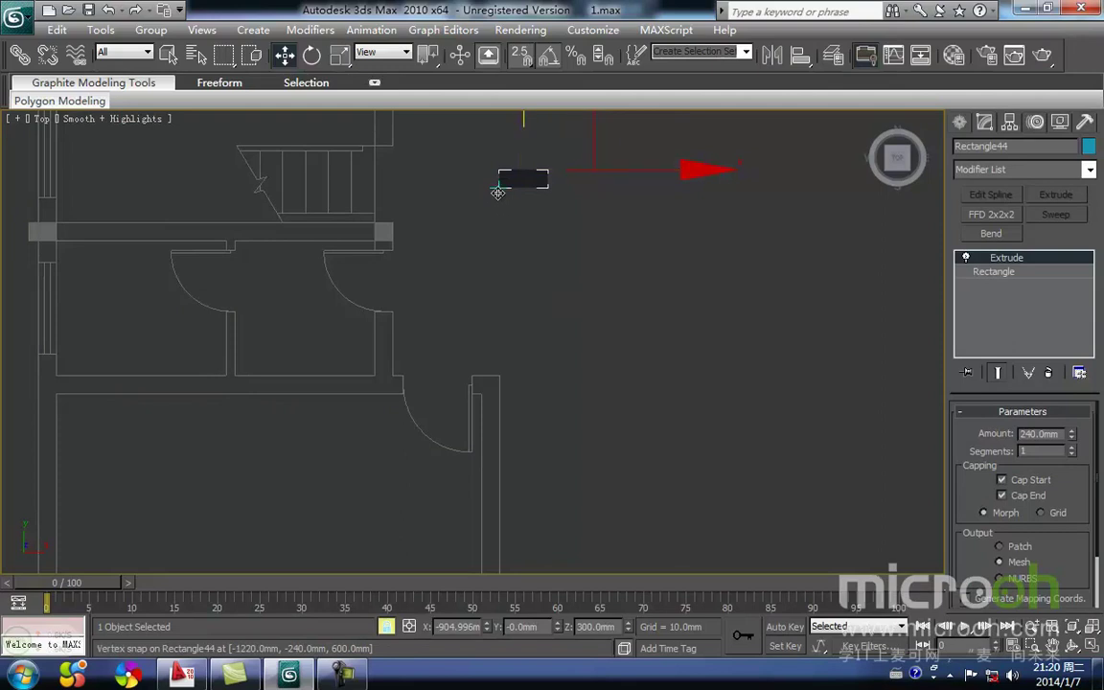
left_click_drag(498, 199, 494, 522)
middle_click_drag(494, 523, 525, 287)
left_click_drag(528, 290, 528, 468)
middle_click_drag(531, 425, 520, 370)
scroll(522, 374, "up", 3)
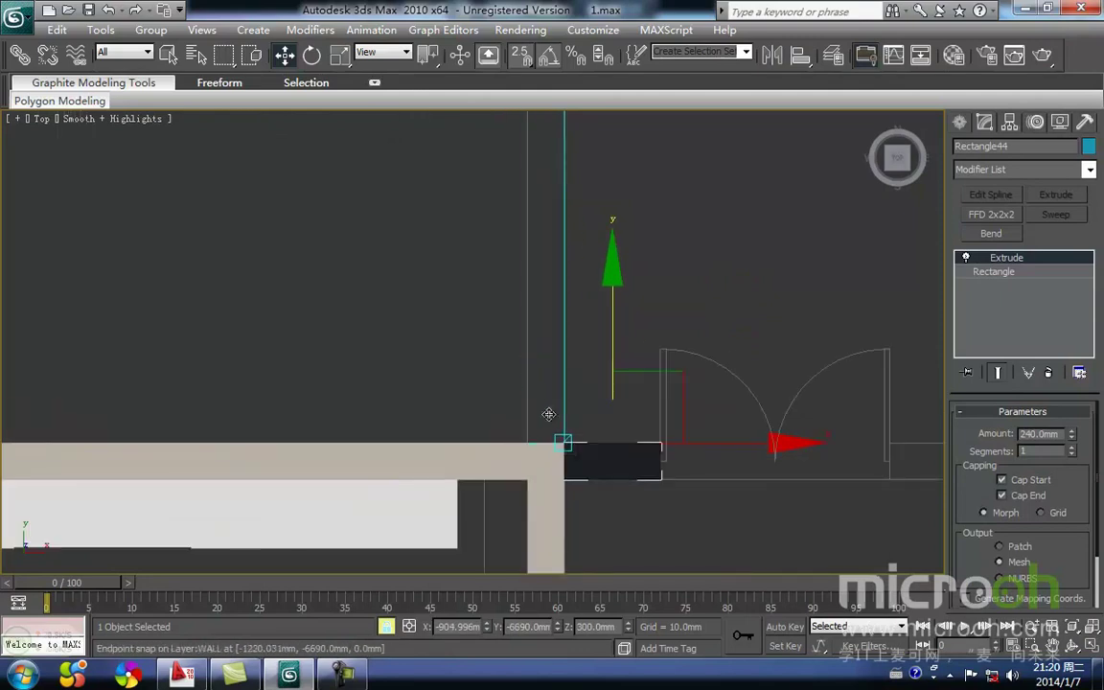
- Unlock and clear the selection, and draw a snapped plinth rectangle of about 5870 × 600 mm from the door frame to the far column in the front view
key("f")
middle_click_drag(335, 345, 446, 389)
scroll(446, 389, "up", 4)
scroll(445, 389, "down", 5)
middle_click_drag(825, 406, 506, 412)
key("space")
left_click(556, 417)
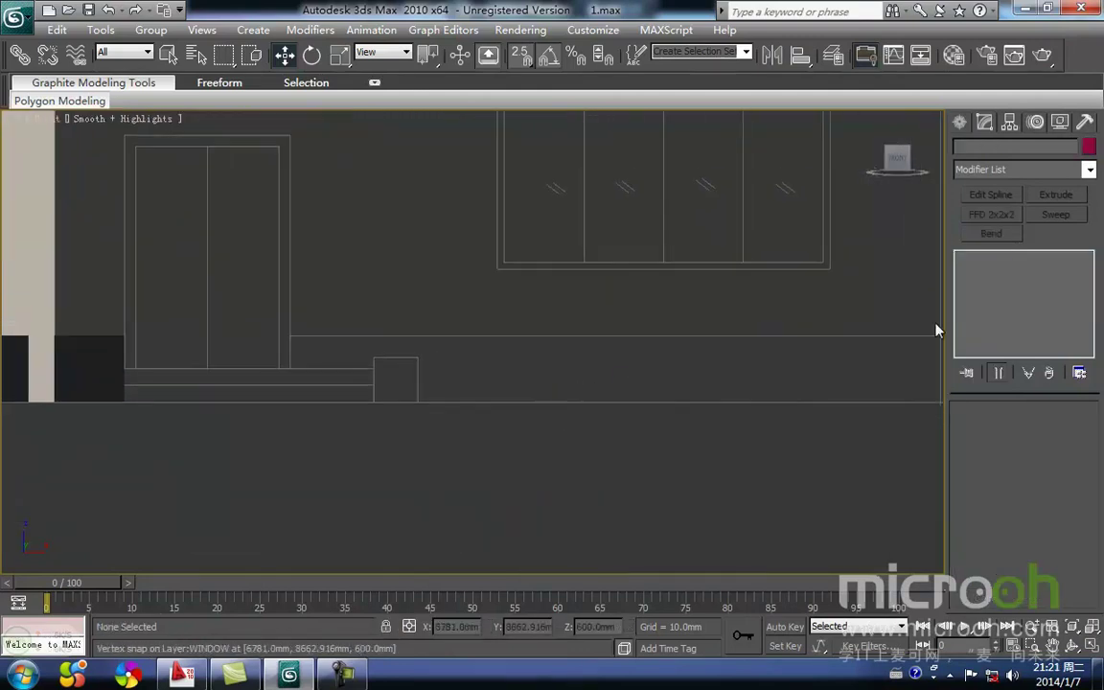
left_click(959, 122)
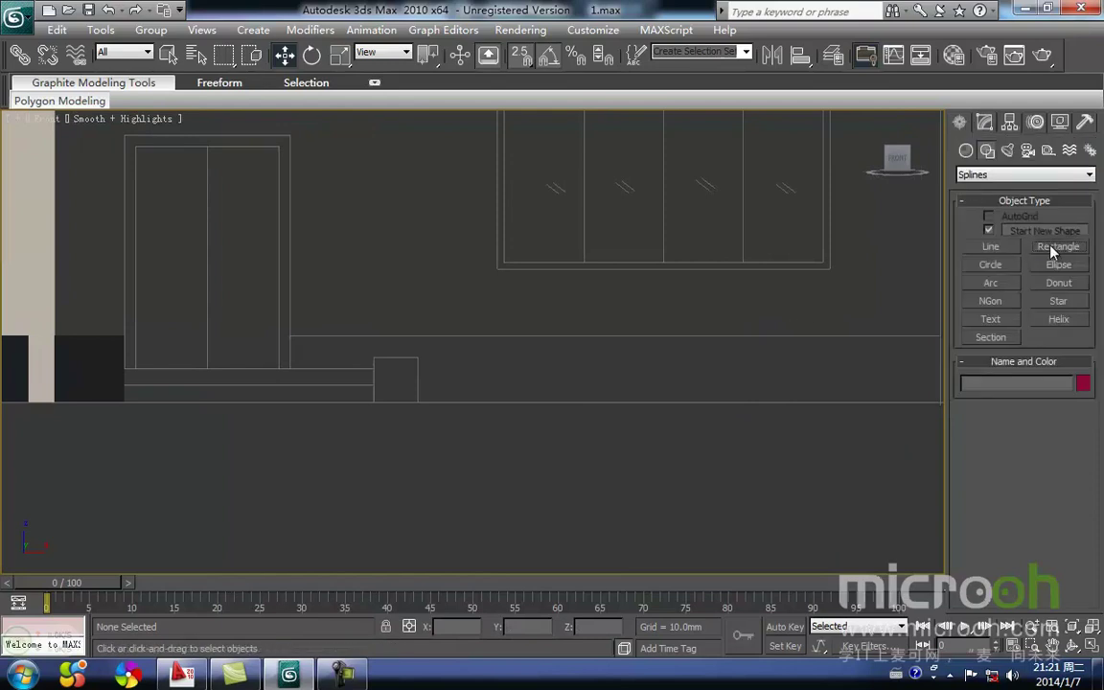
left_click(1052, 247)
scroll(681, 304, "down", 2)
mouse_move(307, 339)
left_mouse_down()
mouse_move(629, 458)
mouse_move(747, 407)
mouse_move(749, 389)
left_mouse_up()
key("w")
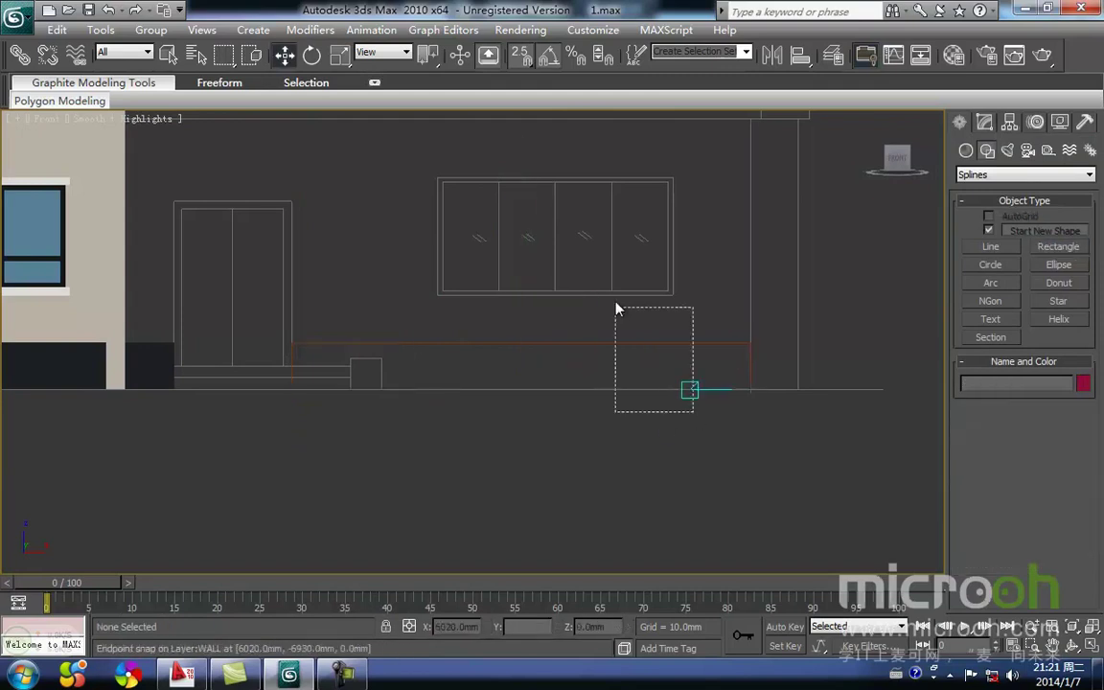
- Extrude the long plinth rectangle by 240 mm and select the resulting block
left_click(985, 123)
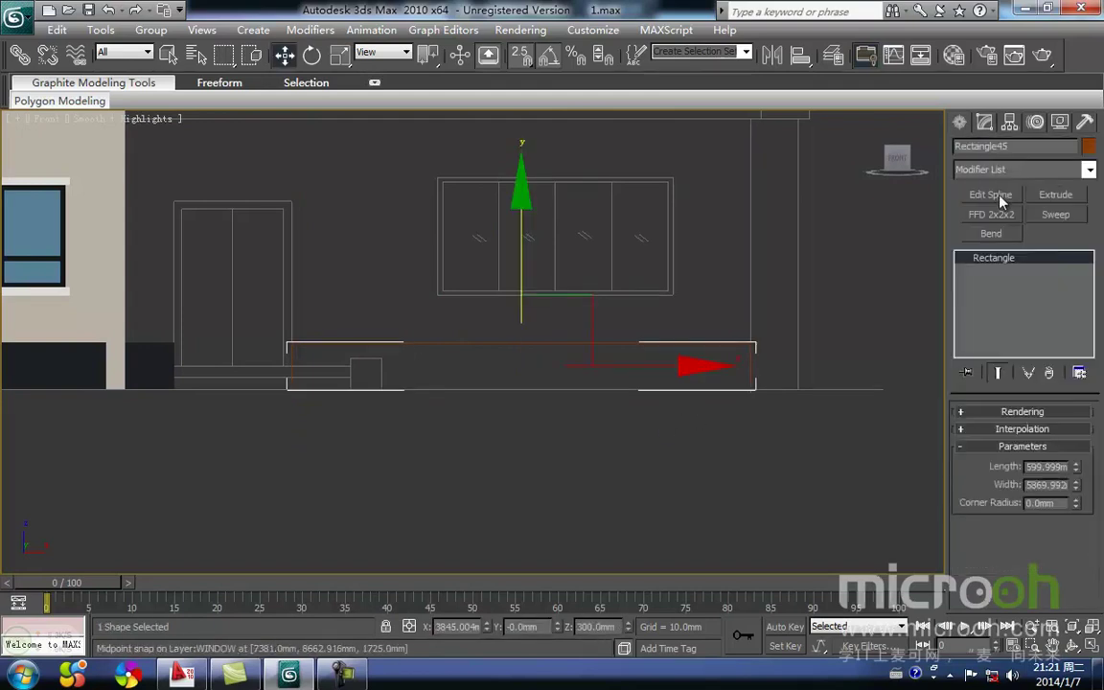
left_click(1057, 195)
left_click(638, 424)
left_click(633, 368)
- Assign the bluestone material 青石板贴面 to the long plinth block, deselect it and close the material editor
key("m")
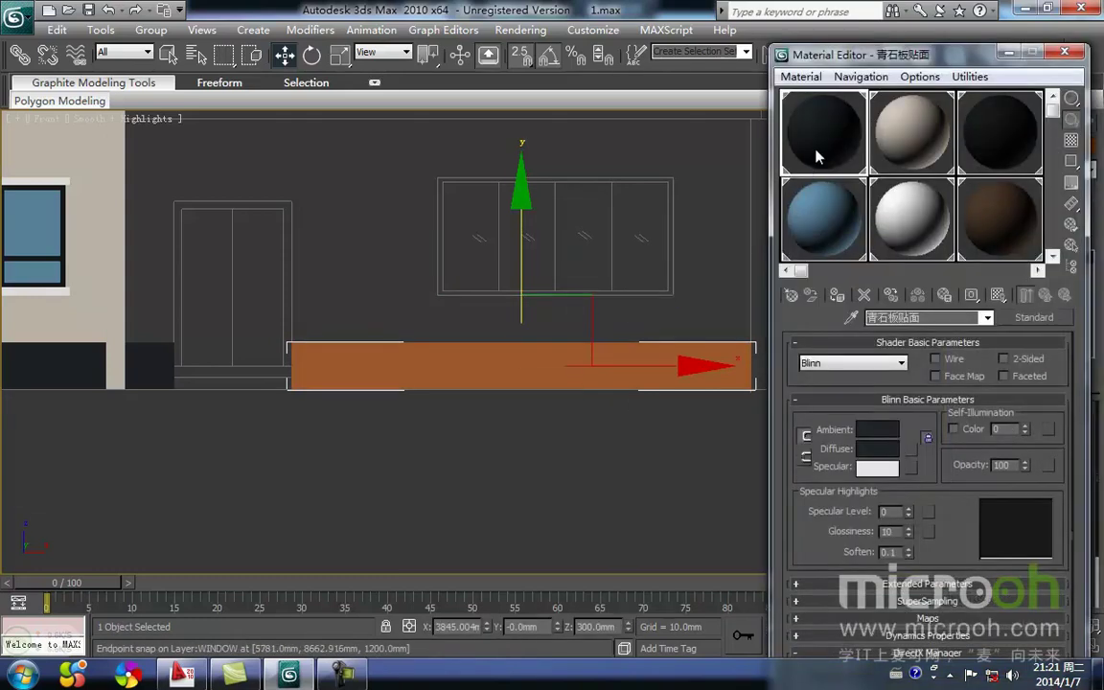
left_click(838, 296)
left_click(740, 414)
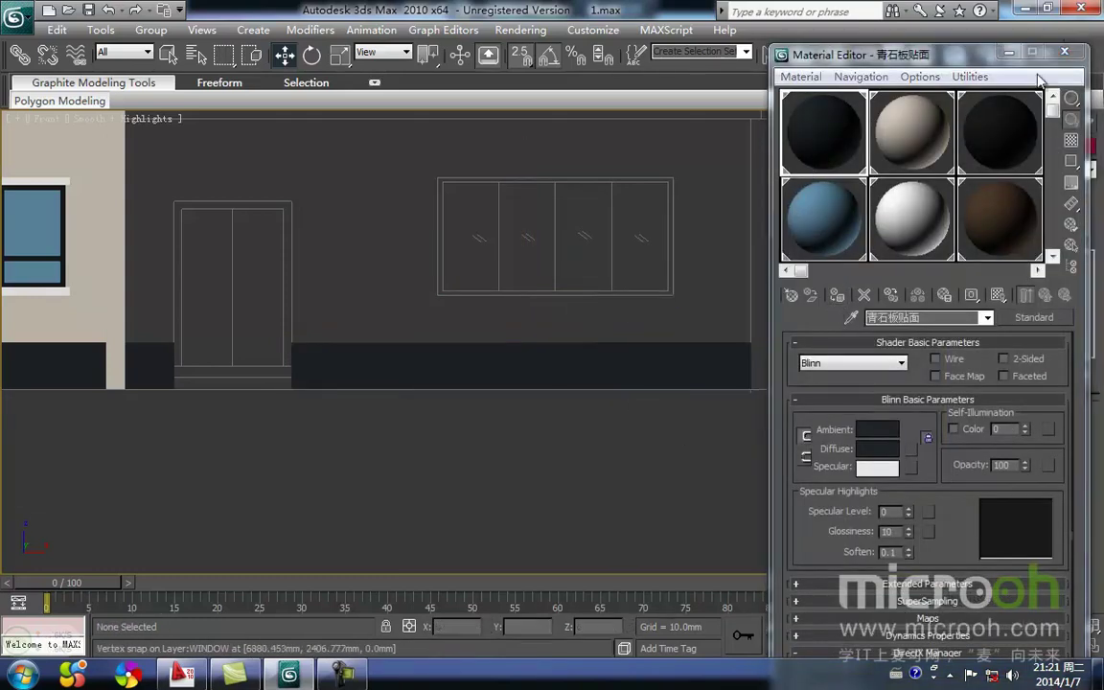
left_click(1064, 52)
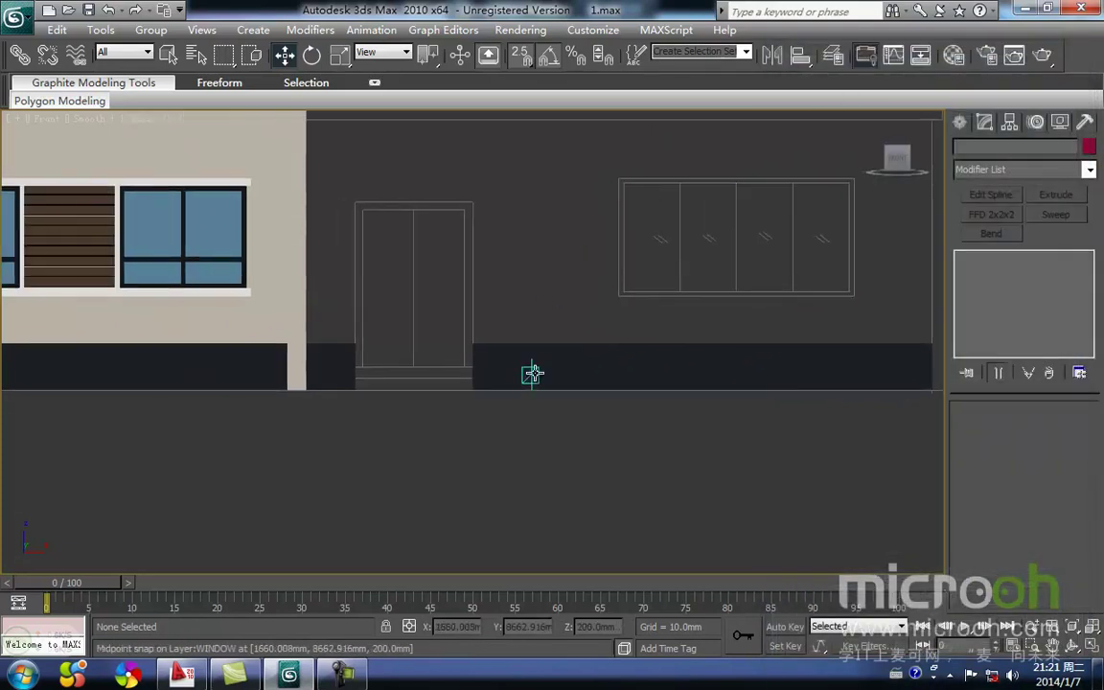
- Align the long plinth block to the short one, centre to centre in Z Position only
left_click(532, 374)
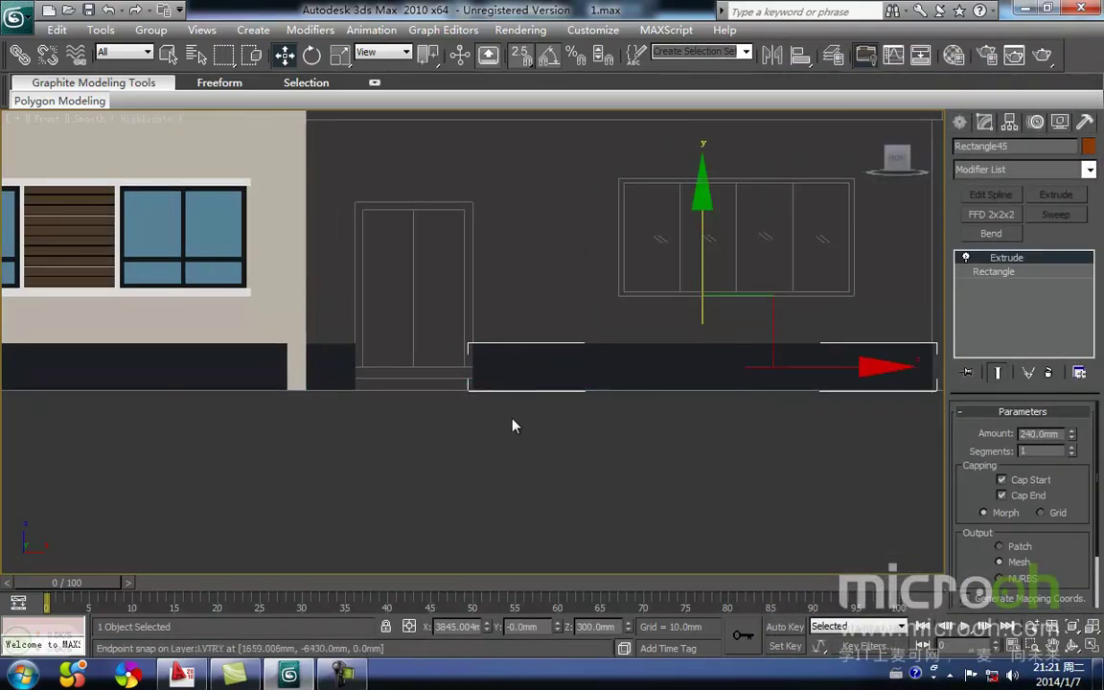
left_click_drag(632, 428, 592, 372)
left_click_drag(539, 285, 541, 283)
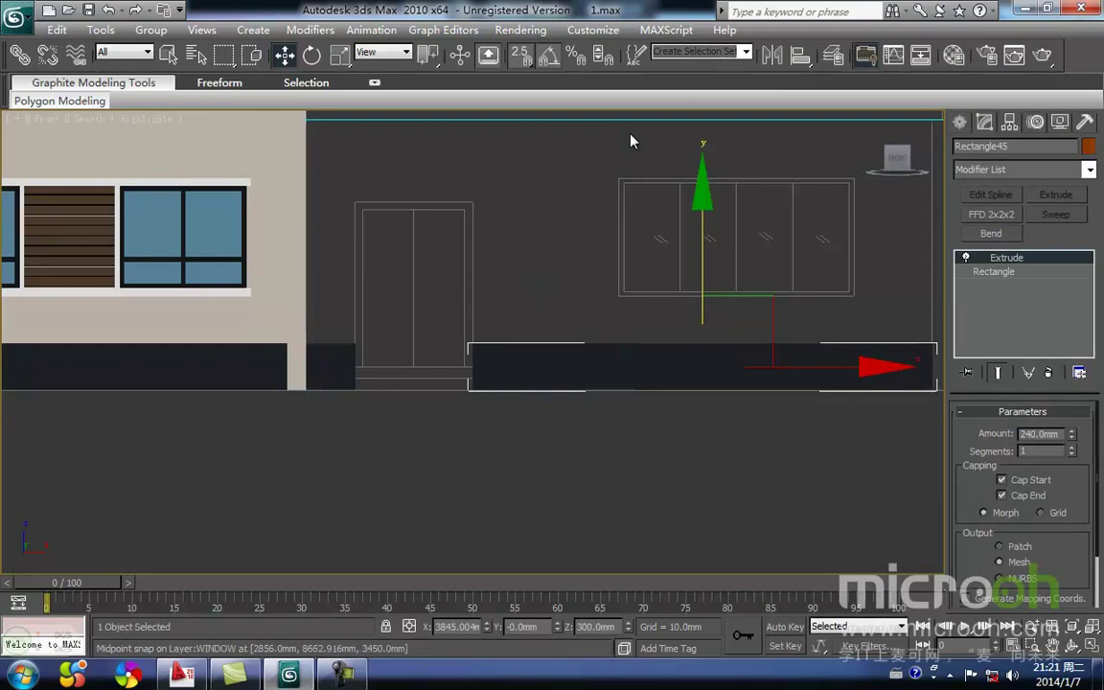
left_click(796, 58)
left_click(327, 374)
left_click_drag(547, 178, 452, 422)
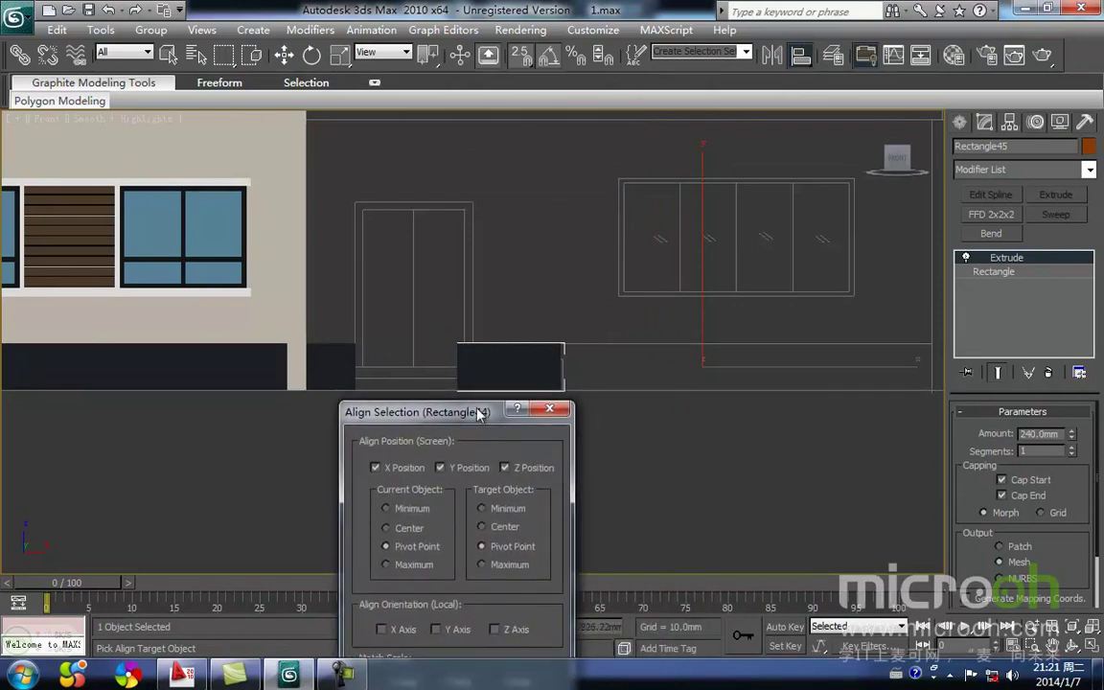
left_click_drag(477, 412, 492, 374)
left_click(455, 429)
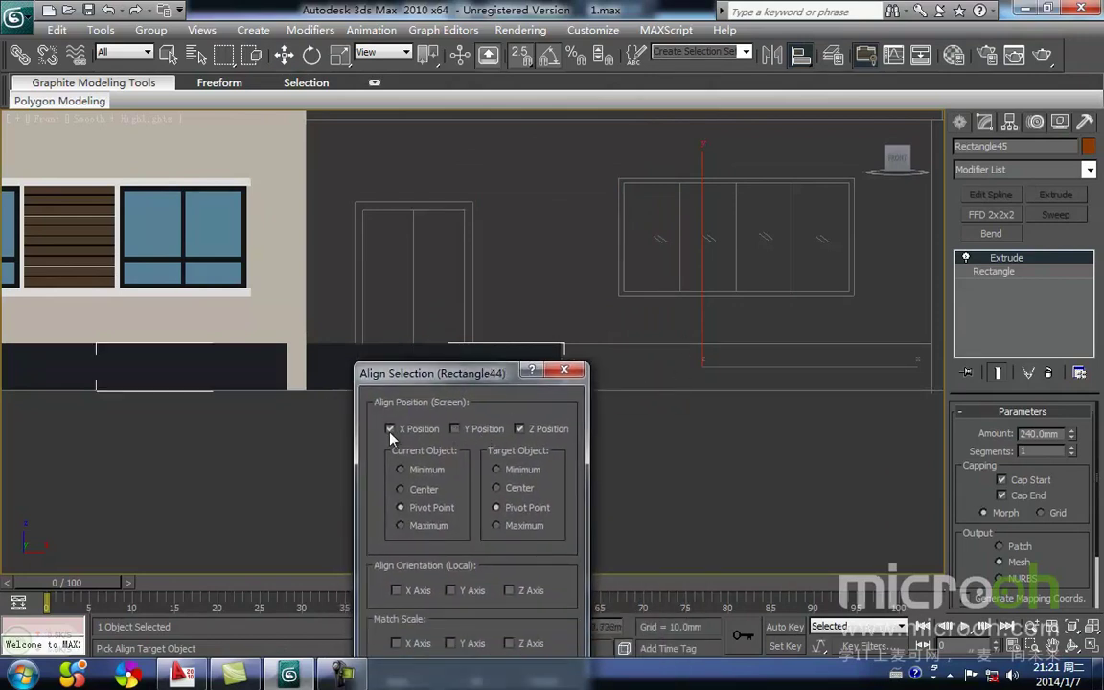
left_click(389, 429)
left_click(497, 490)
left_click_drag(467, 375, 470, 180)
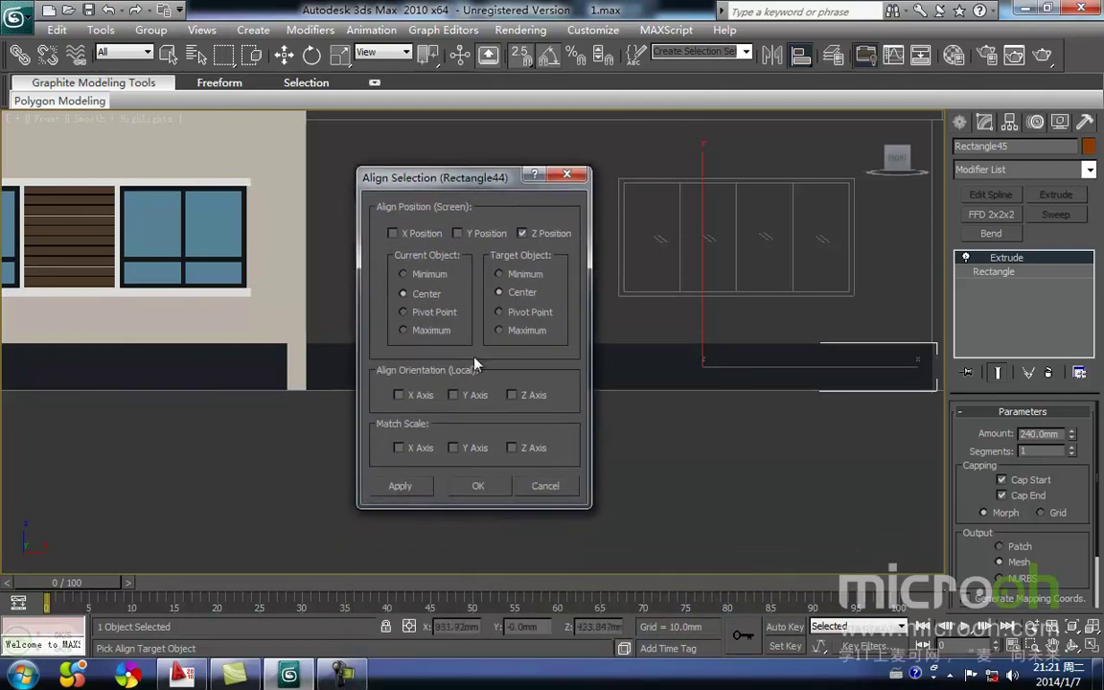
left_click(478, 486)
- Check both plinth blocks against the wall line in the top view and against the front elevation, and clear the selection
middle_click_drag(606, 451, 569, 468)
left_click(585, 468)
left_click_drag(567, 460, 306, 328)
middle_click_drag(419, 450, 608, 441)
key("t")
key("z")
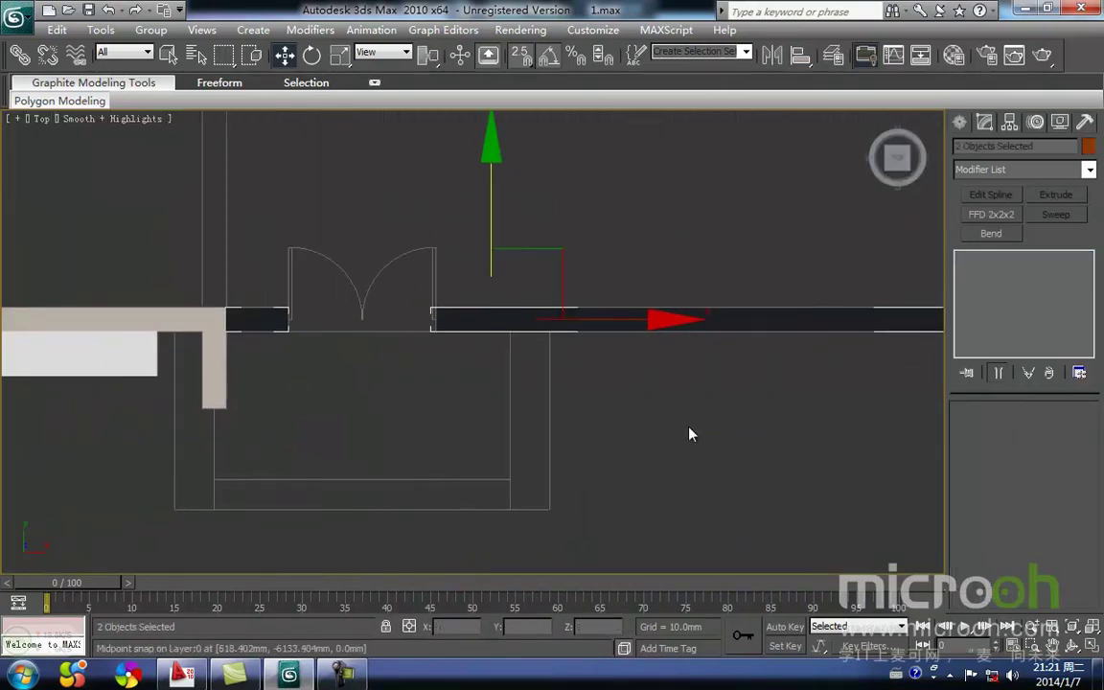
left_click(691, 434)
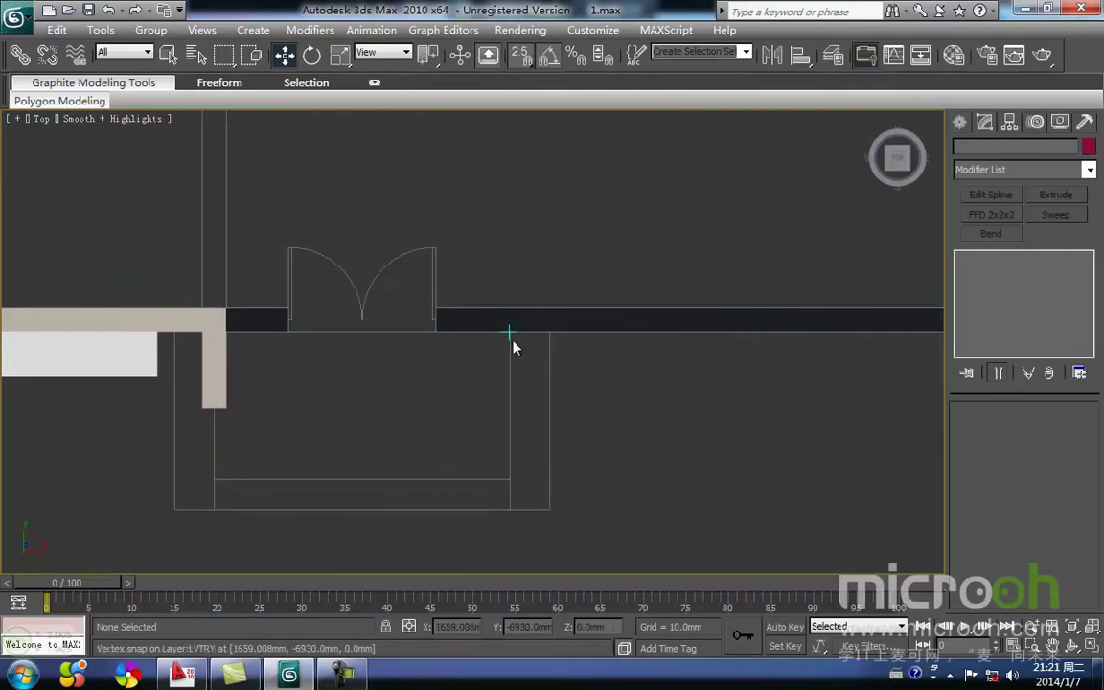
middle_click_drag(532, 321, 544, 341)
left_click_drag(612, 407, 511, 295)
middle_click_drag(507, 358, 483, 431)
key("f")
key("z")
scroll(451, 446, "down", 3)
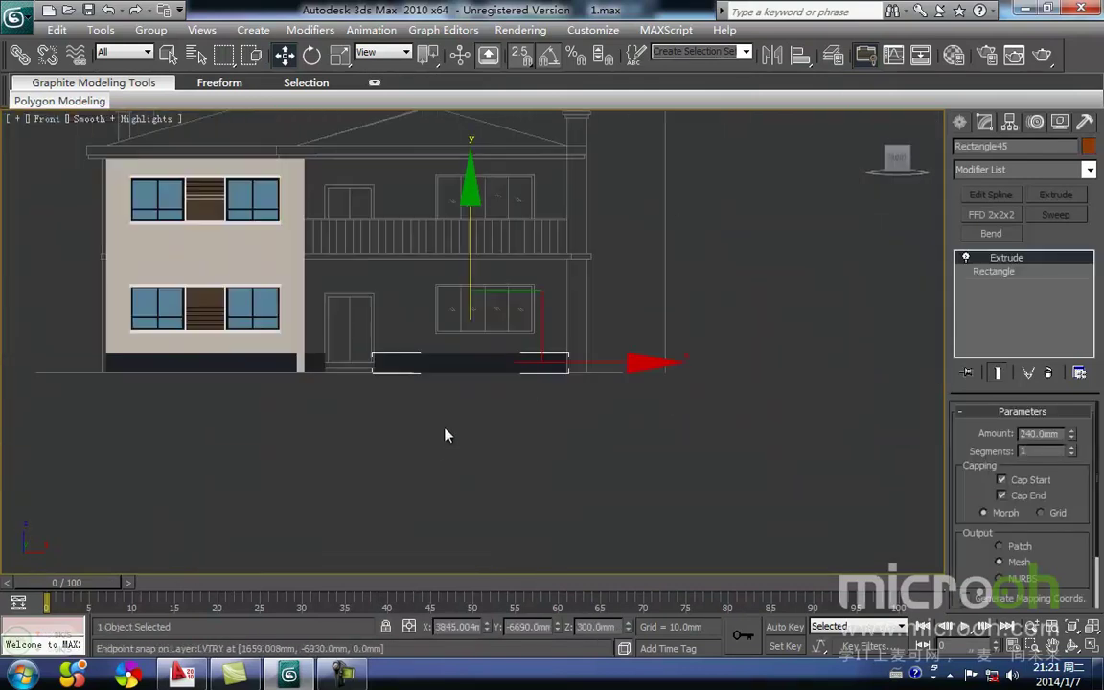
left_click(383, 322)
- Start a line outline of the ground-floor entrance wall at the short plinth's upper corner and run it up to the balcony slab's underside
middle_click_drag(385, 323, 420, 456)
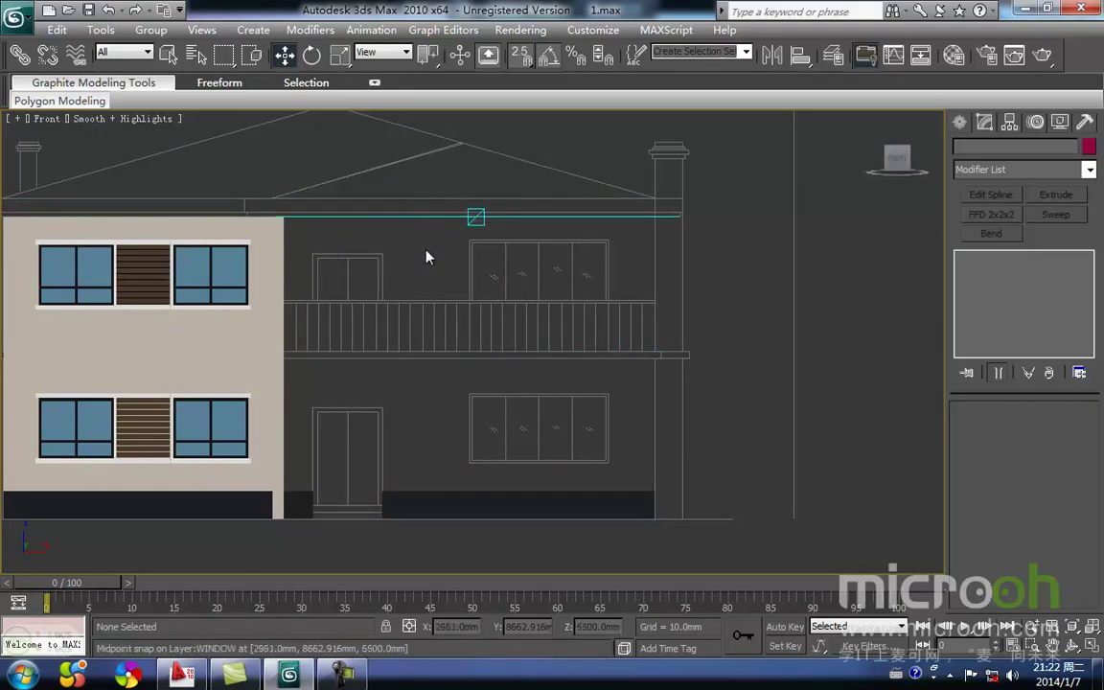
middle_click_drag(446, 272, 476, 285)
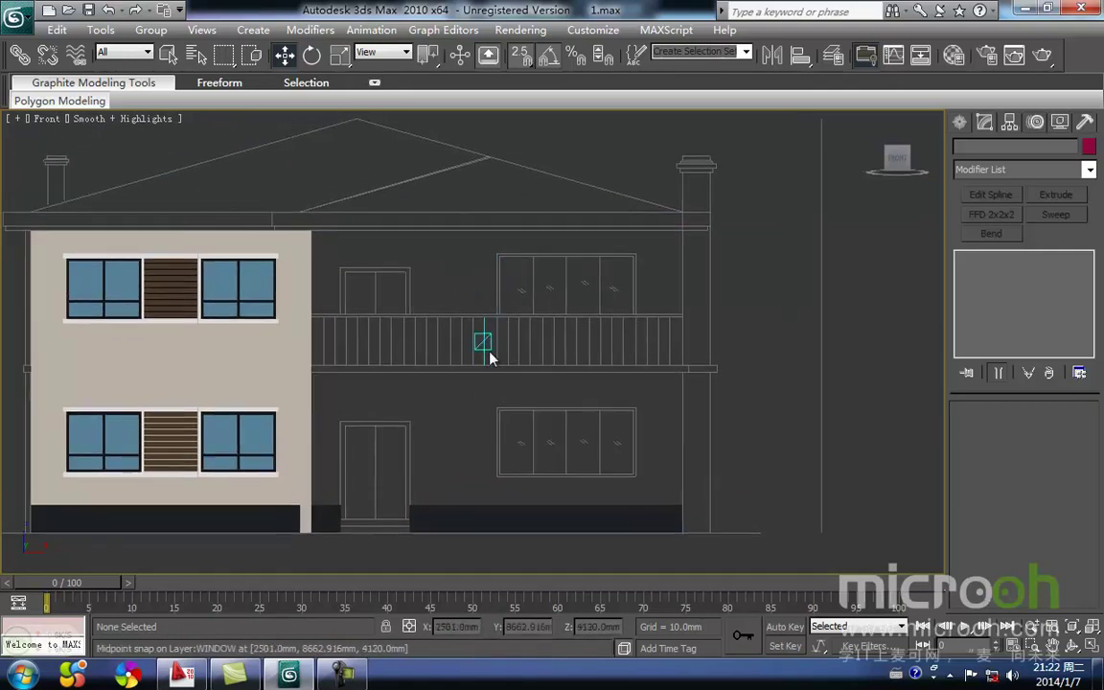
middle_click_drag(482, 379, 461, 313)
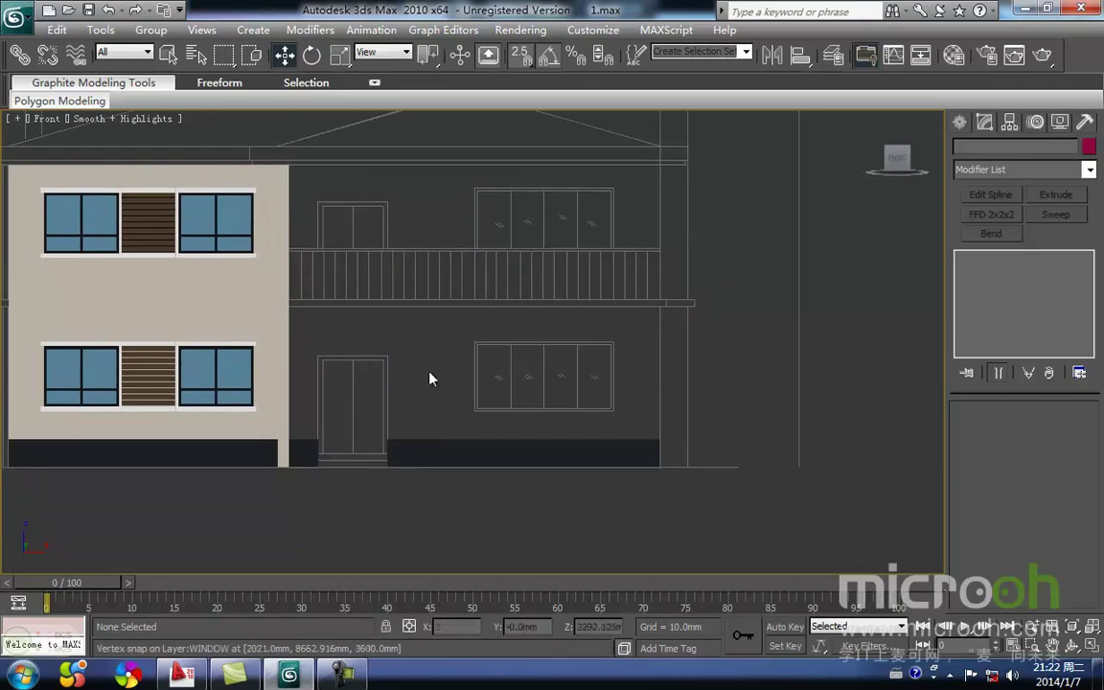
middle_click_drag(538, 404, 555, 387)
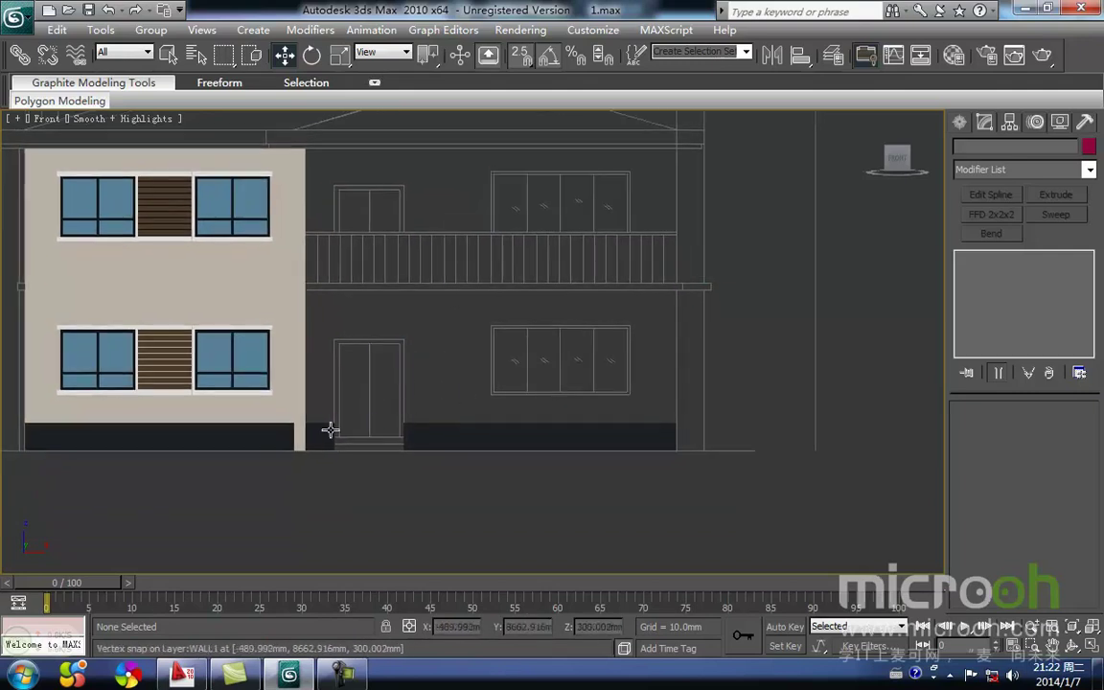
left_click(958, 122)
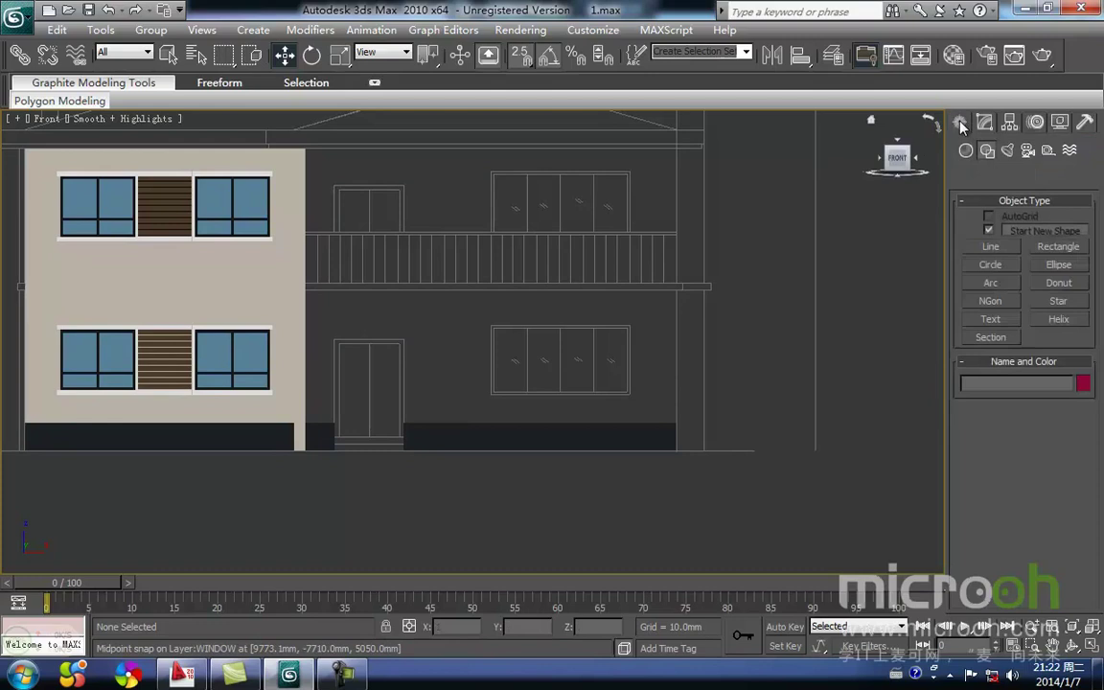
left_click(990, 246)
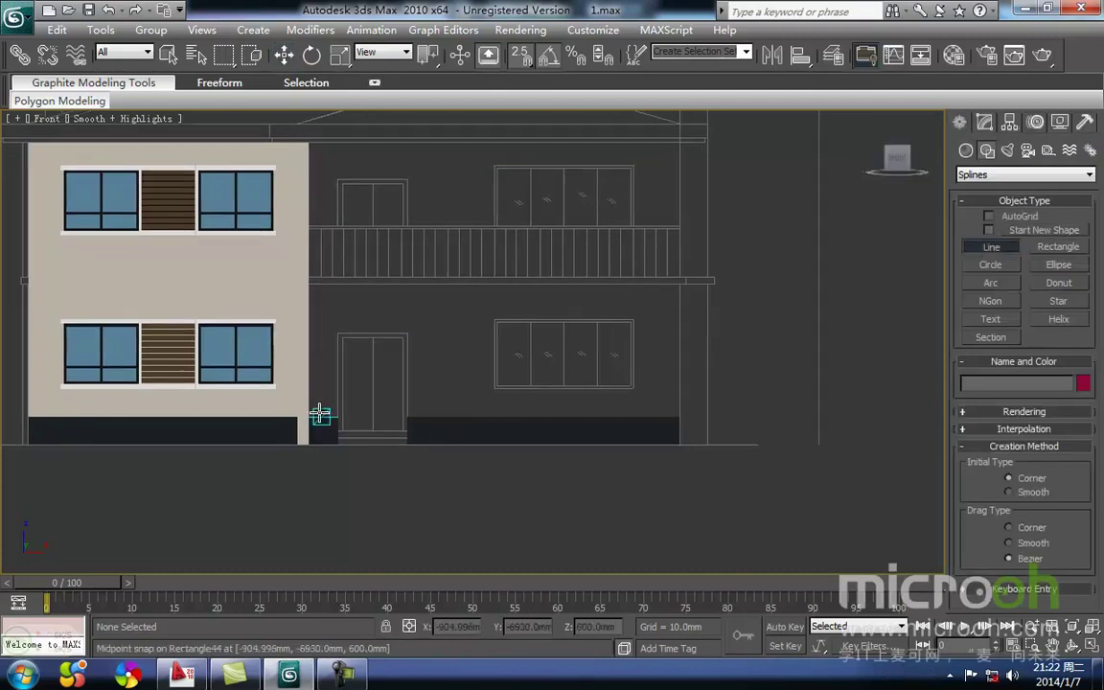
scroll(300, 419, "up", 4)
middle_click_drag(300, 419, 449, 382)
left_click(302, 454)
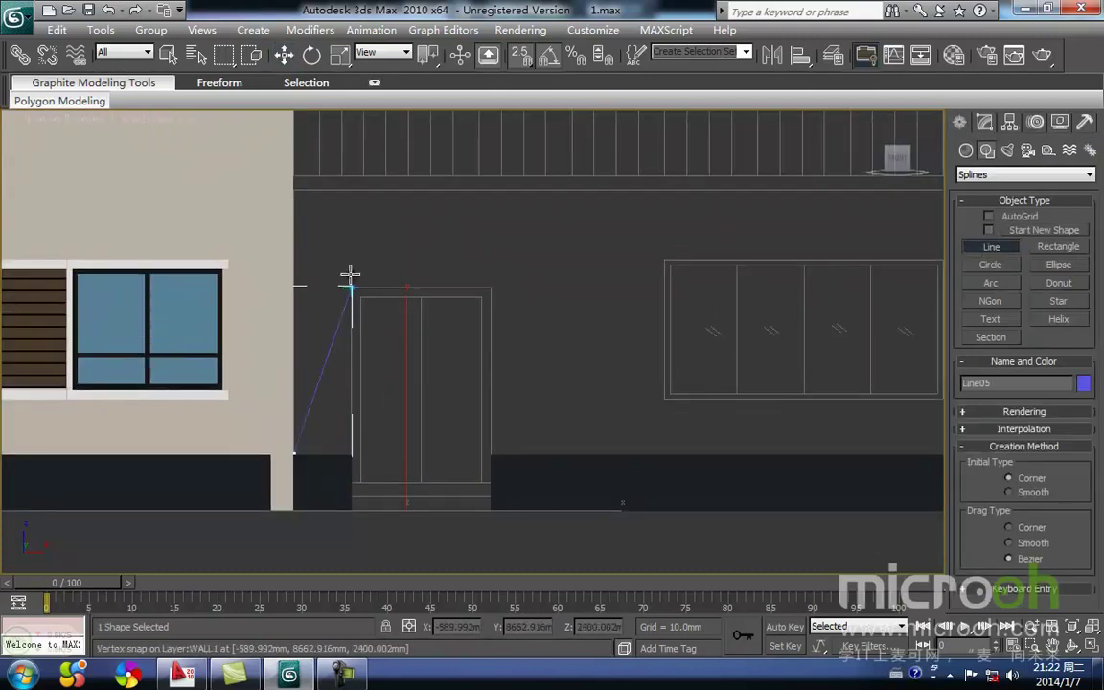
left_click(300, 187)
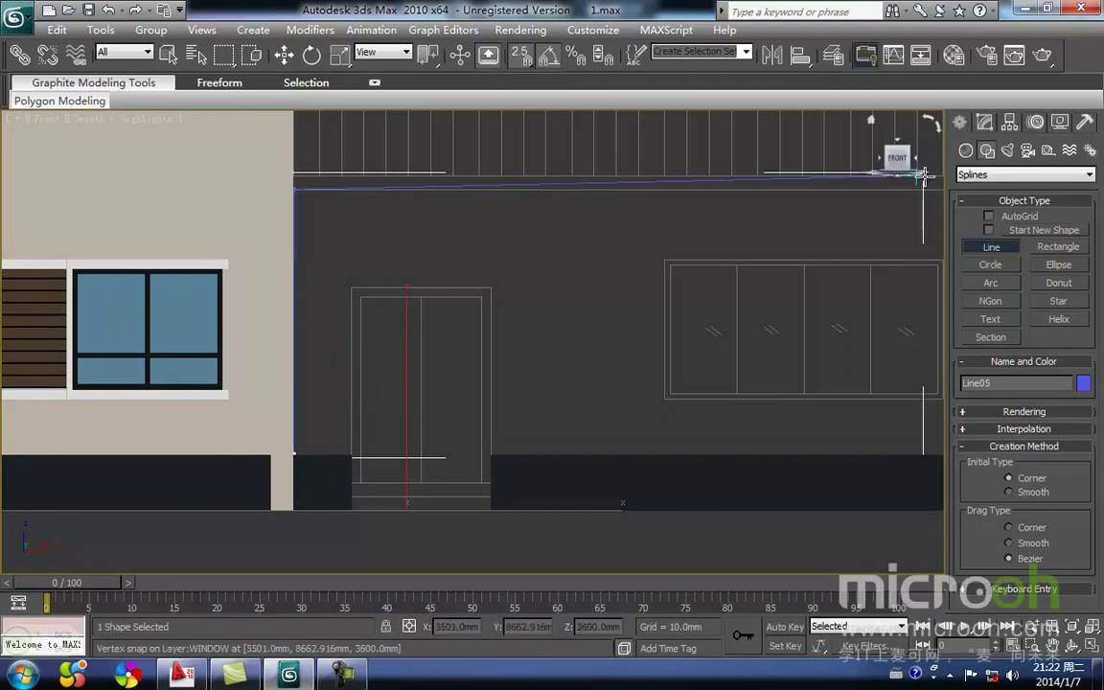
- Continue the wall outline along the underside of the balcony slab to the wall's far corner
key("i")
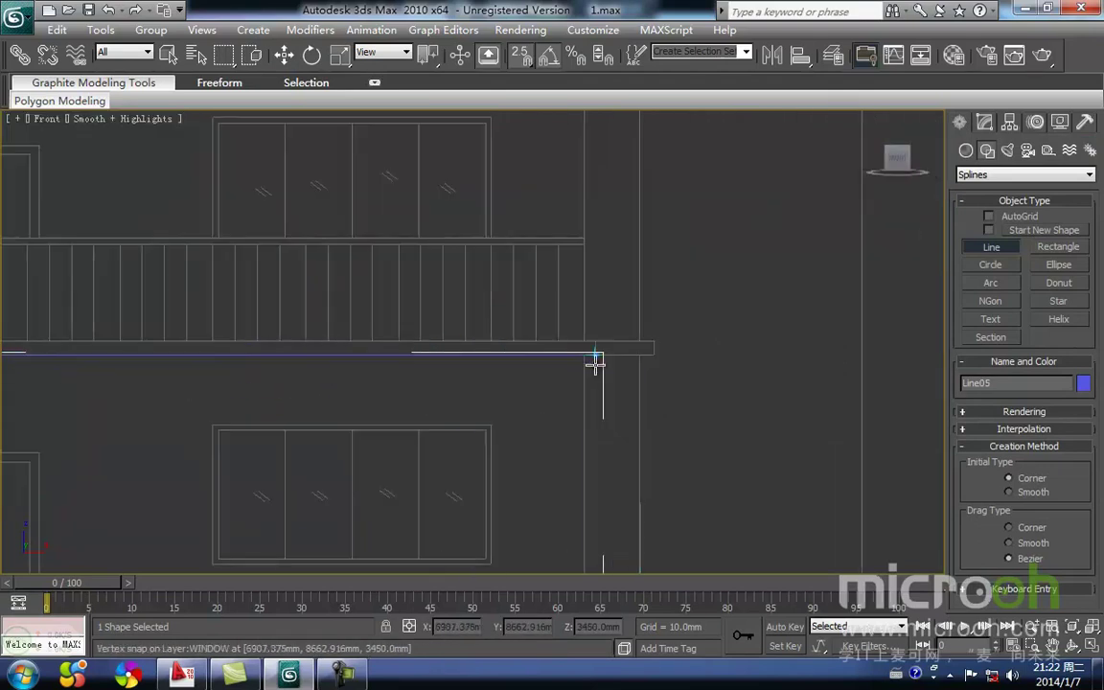
key("i")
scroll(456, 340, "up", 5)
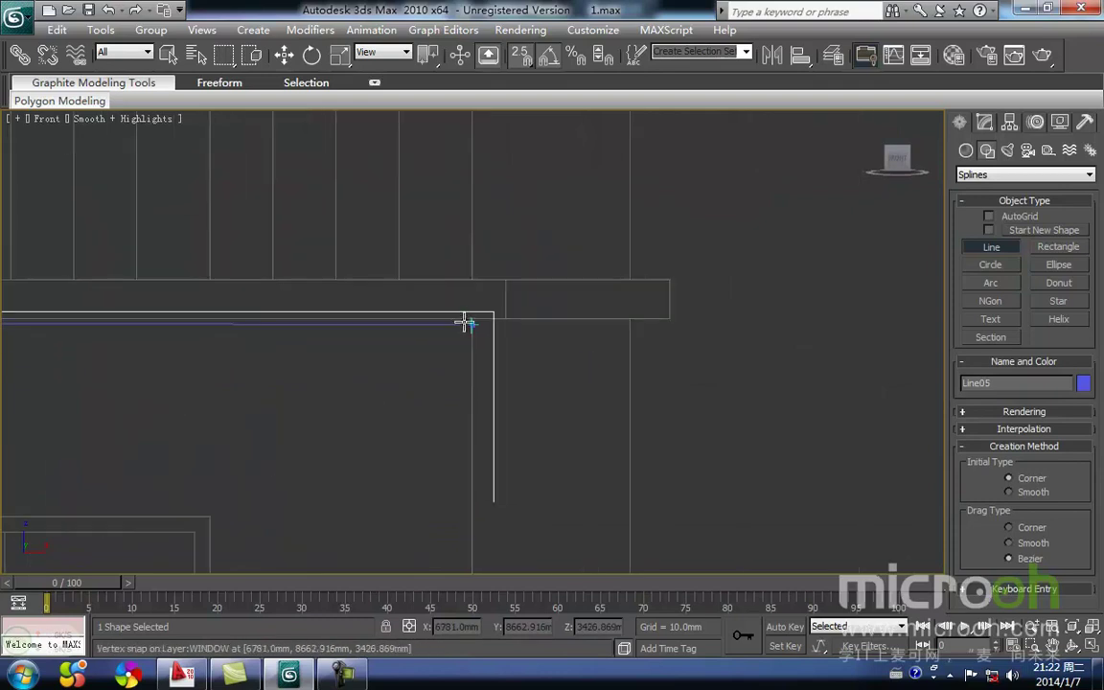
left_click(470, 318)
- Run the wall outline down to the long plinth's top, back to the door opening and up to the door head
key("i")
scroll(431, 424, "down", 5)
key("i")
scroll(473, 342, "up", 5)
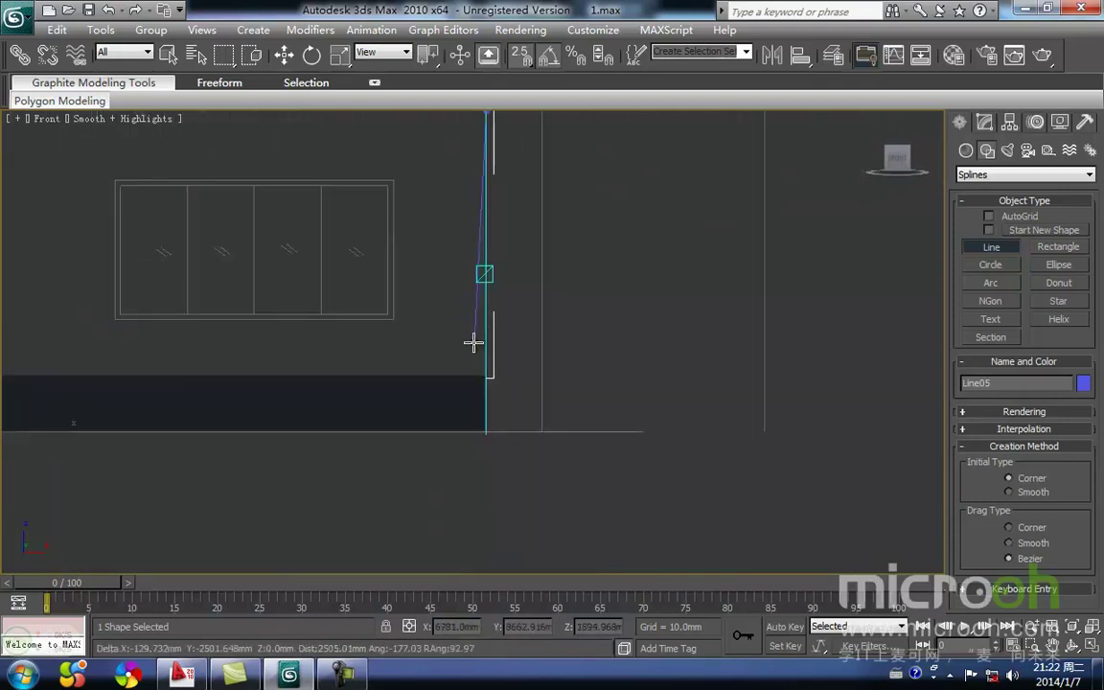
left_click(502, 410)
scroll(168, 284, "down", 5)
key("i")
scroll(472, 342, "up", 5)
left_click(472, 377)
scroll(473, 341, "down", 4)
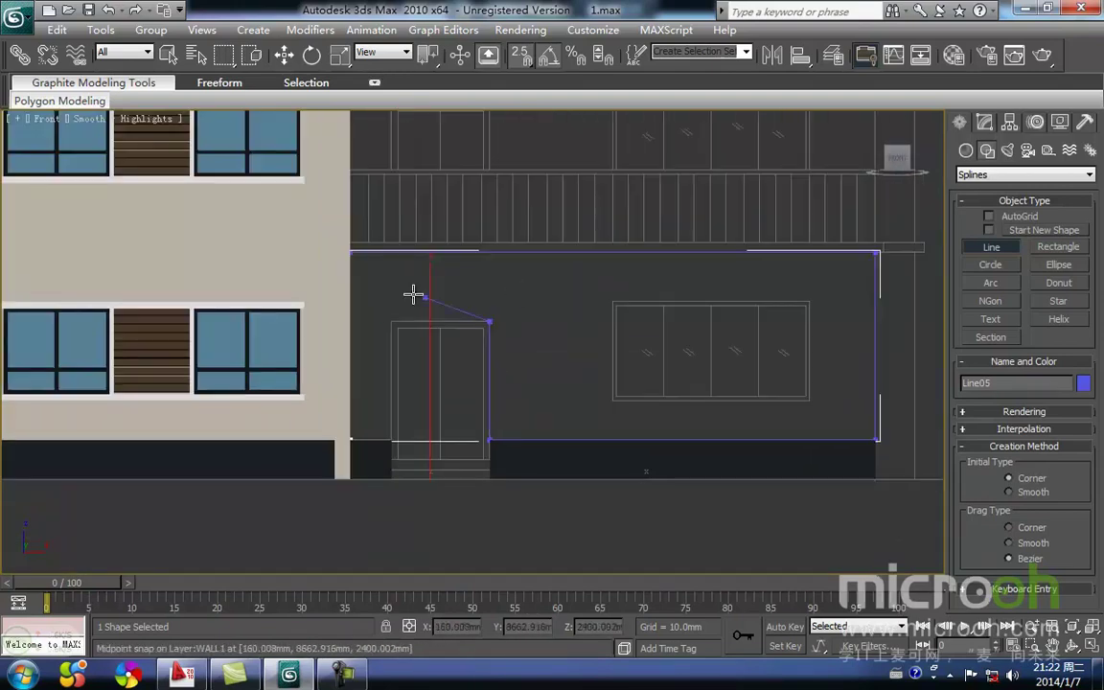
- Trace the wall outline across the door head and down to the short plinth, closing it at its starting corner
left_click(388, 316)
scroll(480, 342, "up", 4)
left_click(513, 395)
left_click(396, 392)
left_click(596, 396)
- Add a 3000 by 1500 mm rectangle over the ground-floor window outline as part of the wall shape
middle_click_drag(646, 305, 577, 393)
scroll(614, 350, "down", 4)
middle_click_drag(614, 349, 527, 384)
middle_click_drag(651, 353, 584, 367)
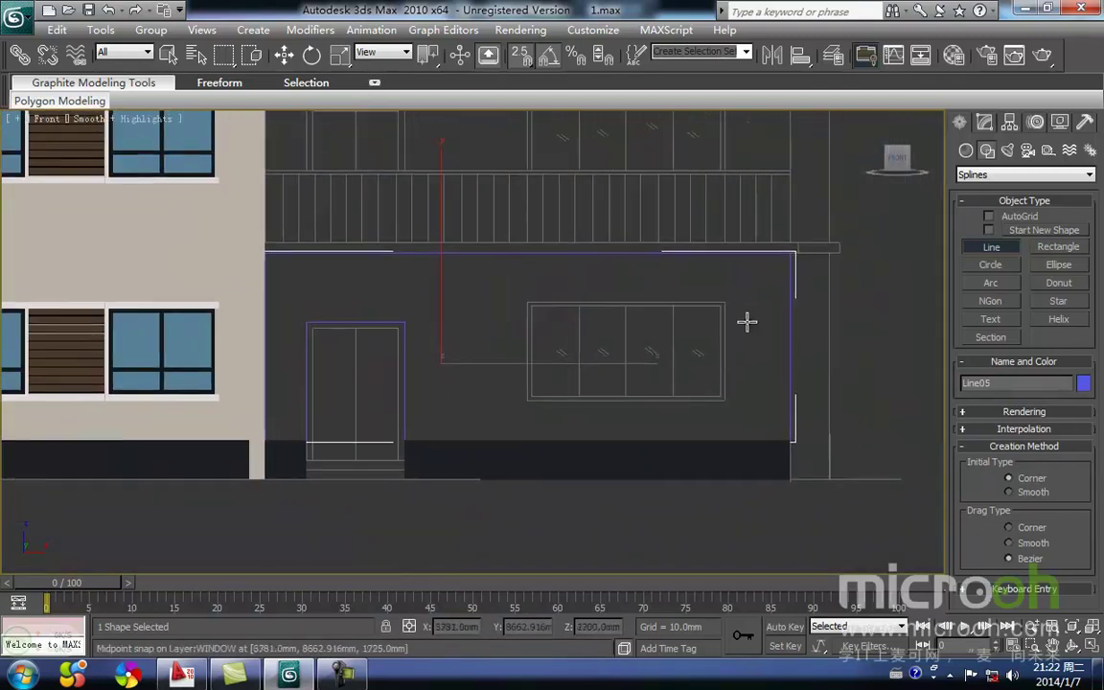
left_click(1051, 252)
scroll(670, 353, "up", 1)
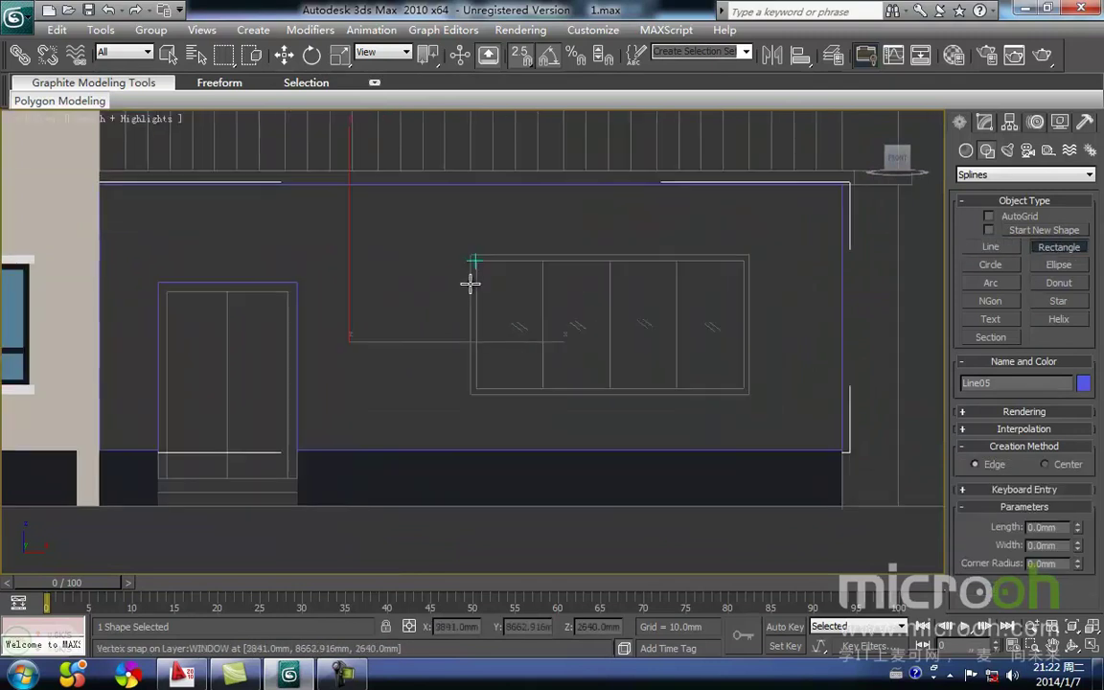
left_click_drag(464, 252, 758, 398)
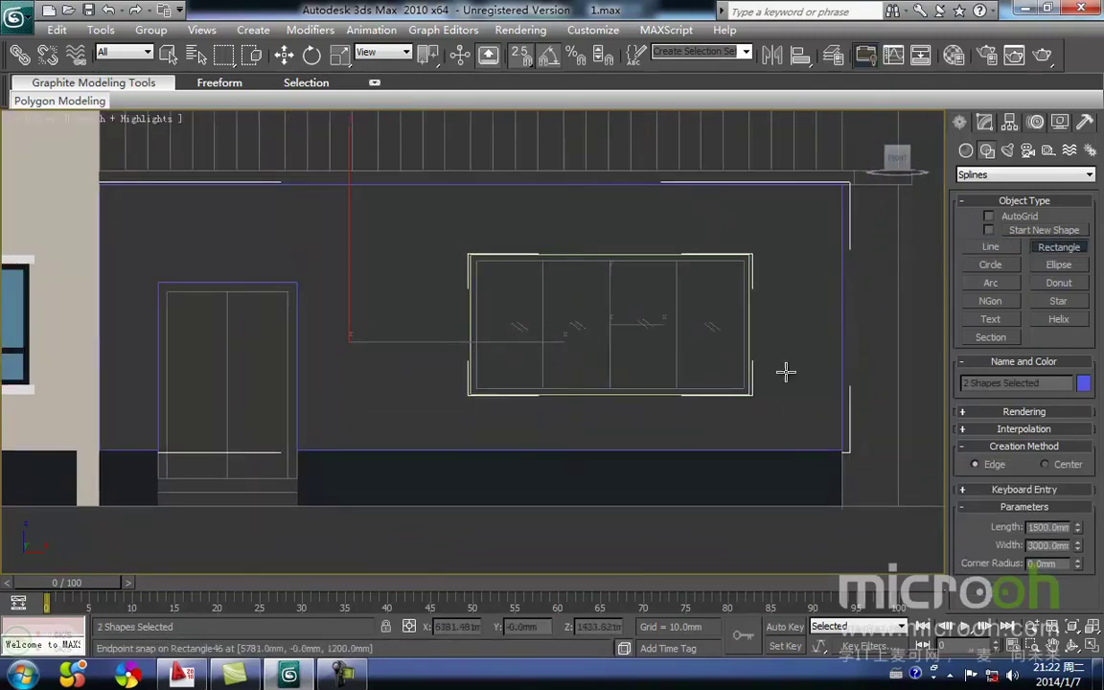
right_click(784, 374)
left_click_drag(781, 320, 719, 271)
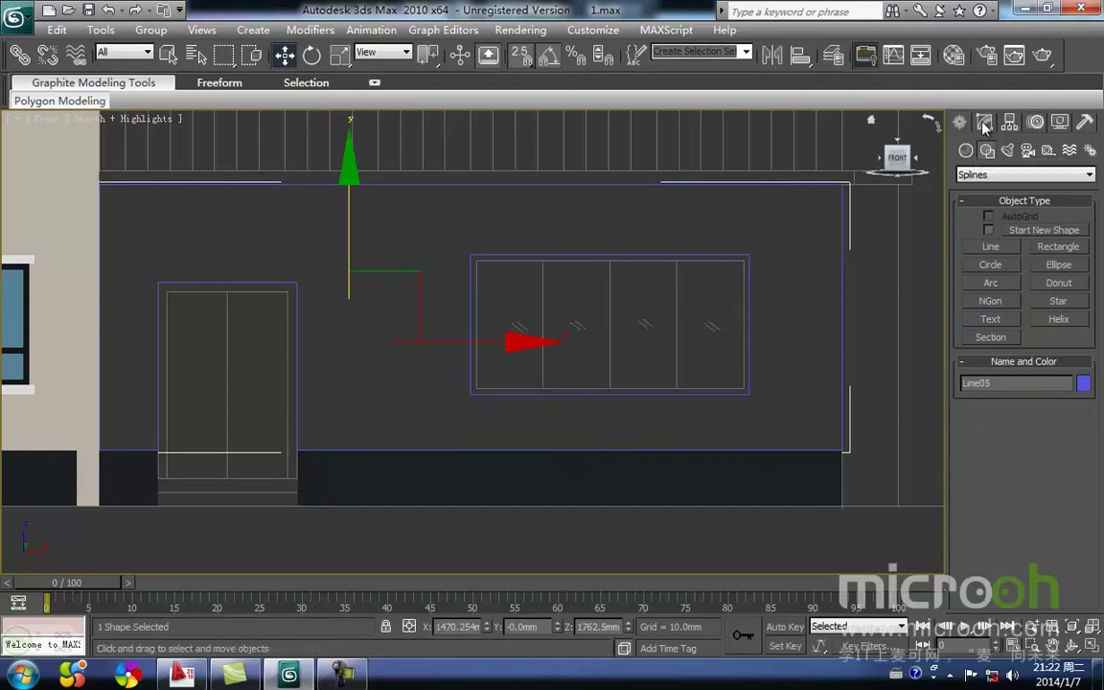
- Extrude the wall shape with its window opening by 240 mm
left_click(984, 122)
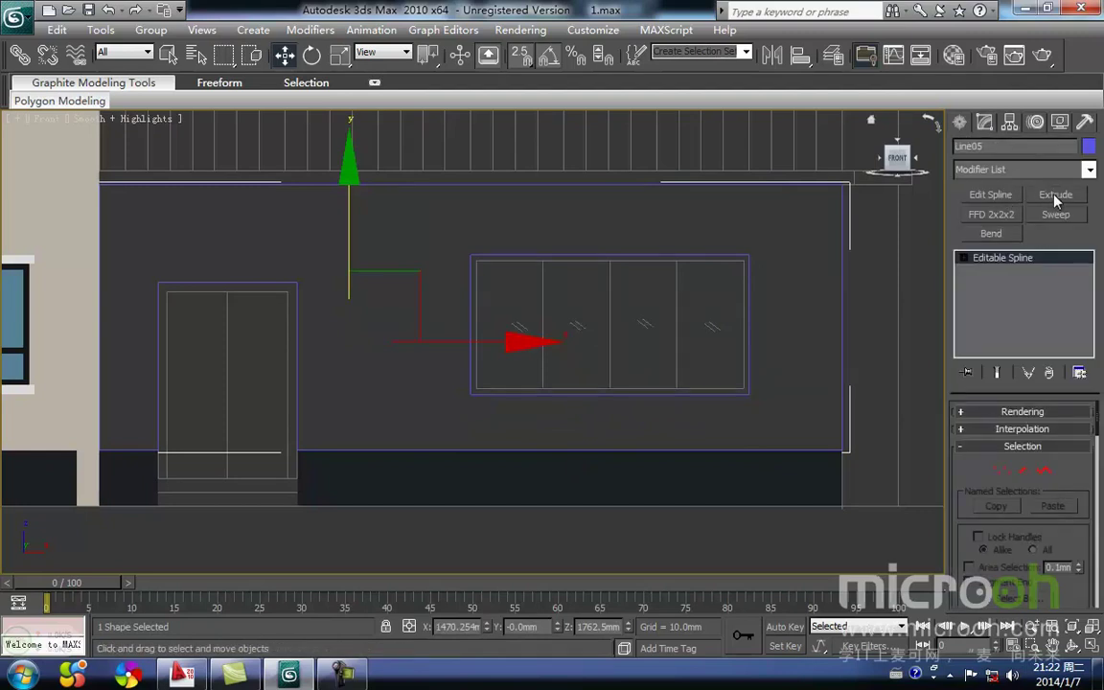
left_click(1055, 194)
middle_click_drag(813, 365, 719, 353)
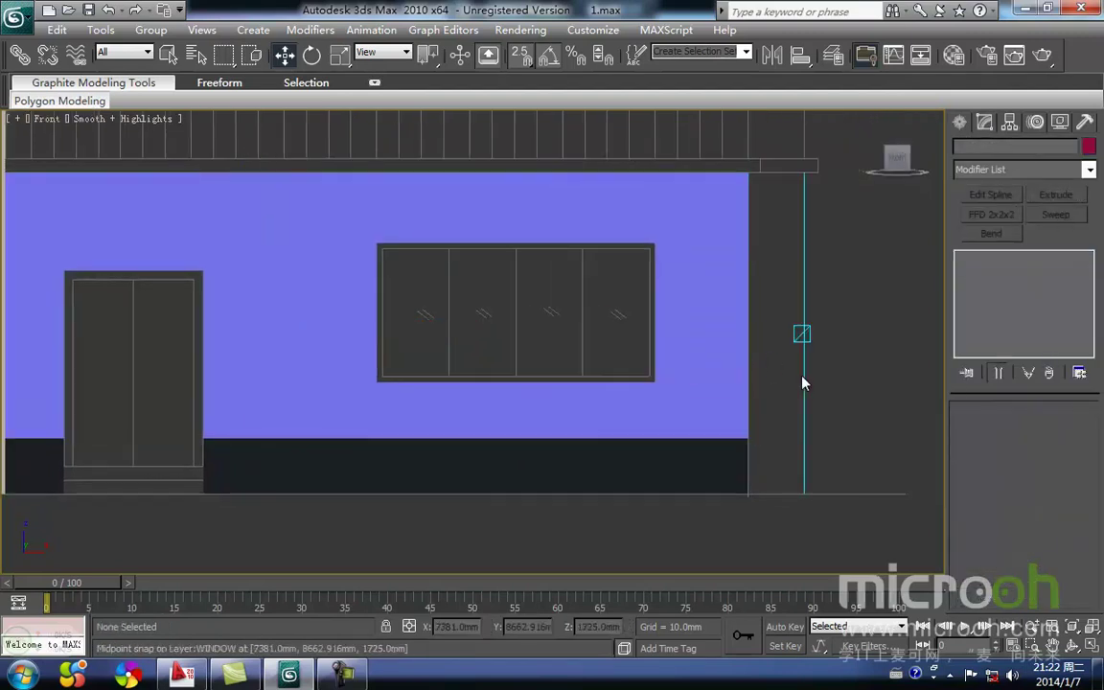
middle_click_drag(646, 310, 711, 312)
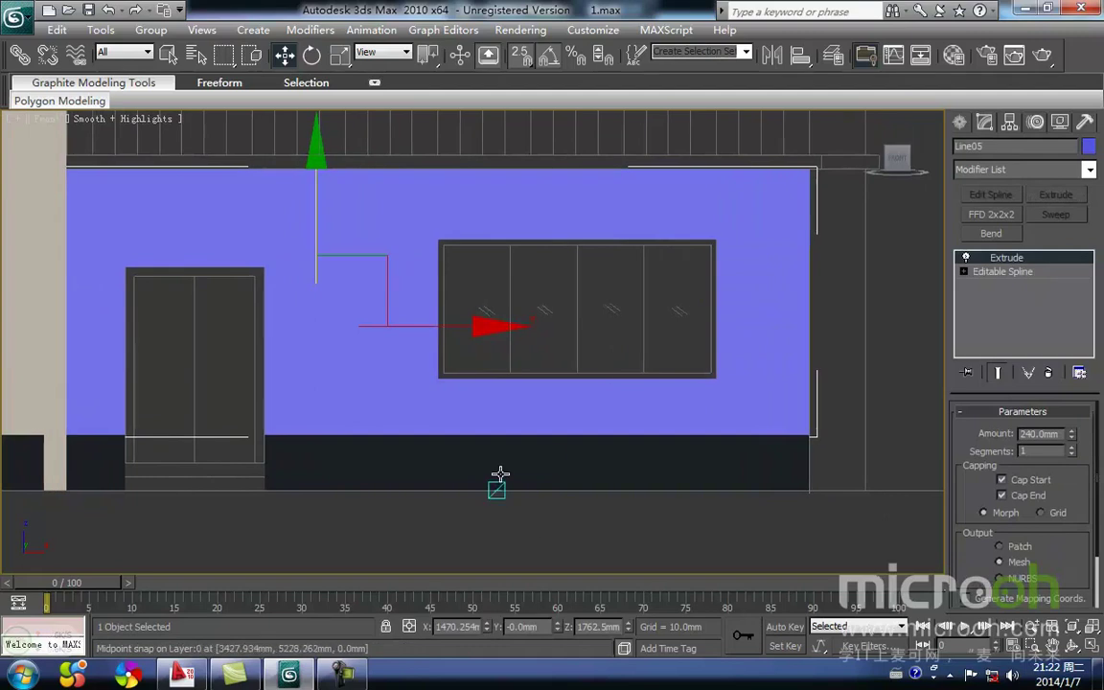
- Align the extruded wall to the long plinth block, centre to centre in Z Position only
left_click(829, 287)
left_click(759, 250)
left_click(801, 55)
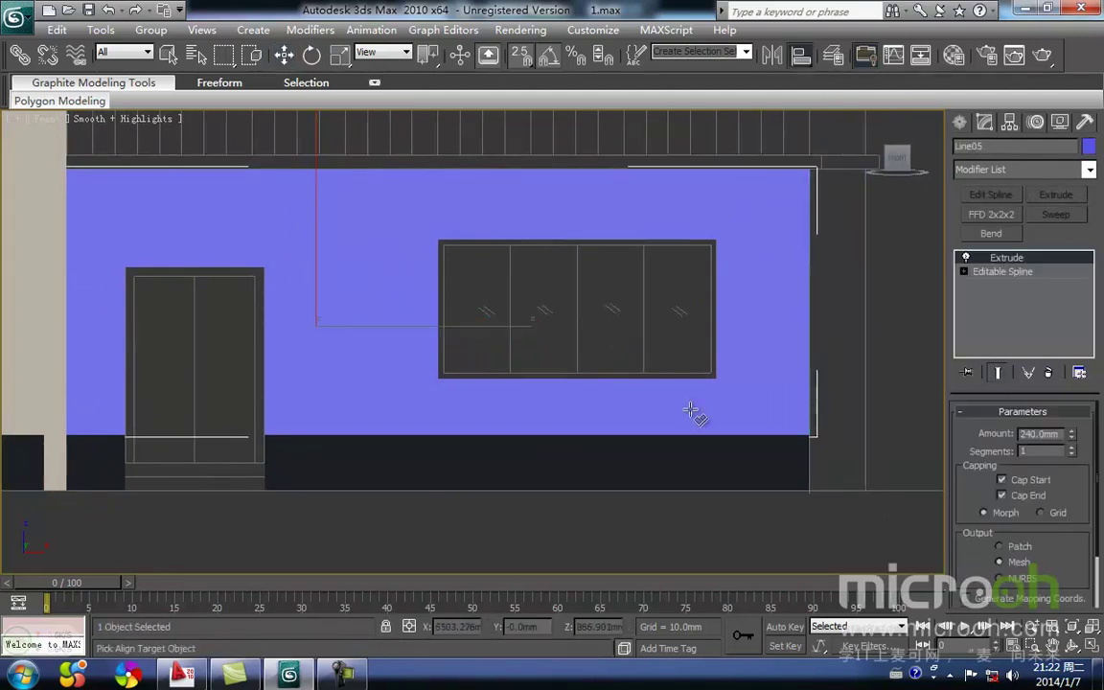
left_click(648, 473)
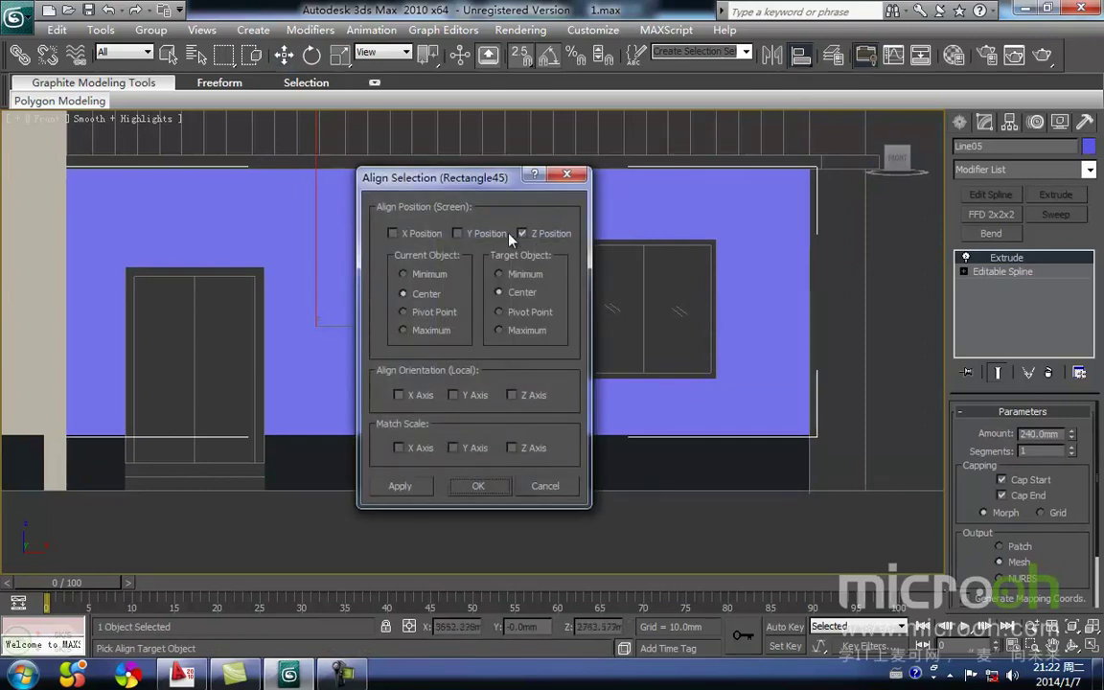
left_click_drag(508, 185, 783, 251)
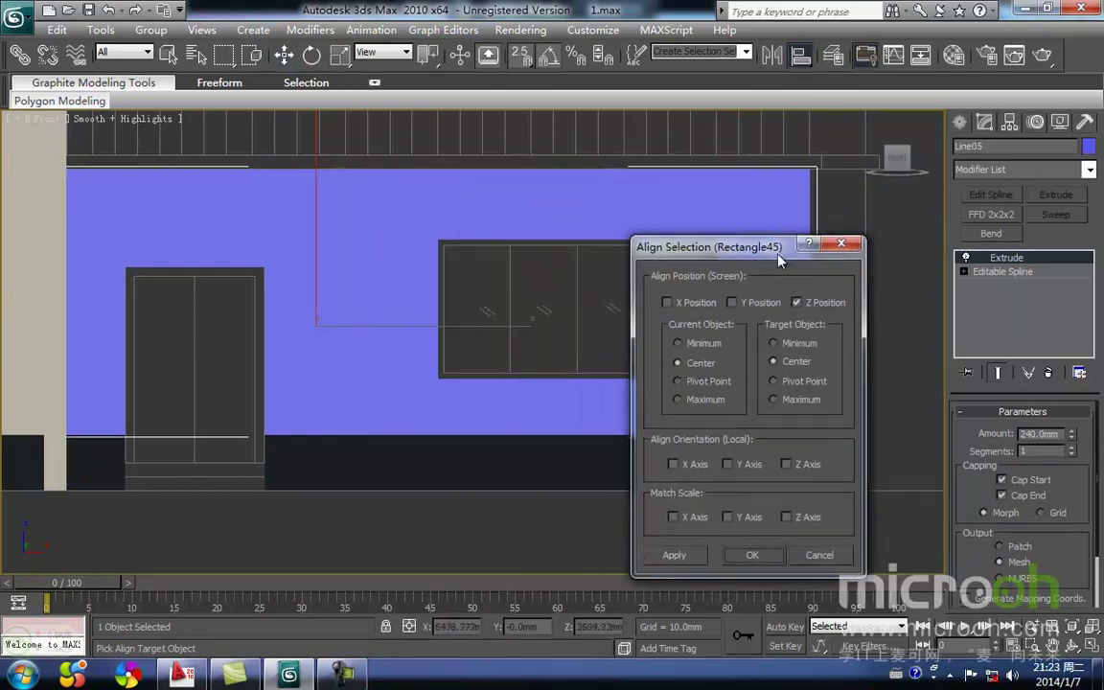
left_click(753, 558)
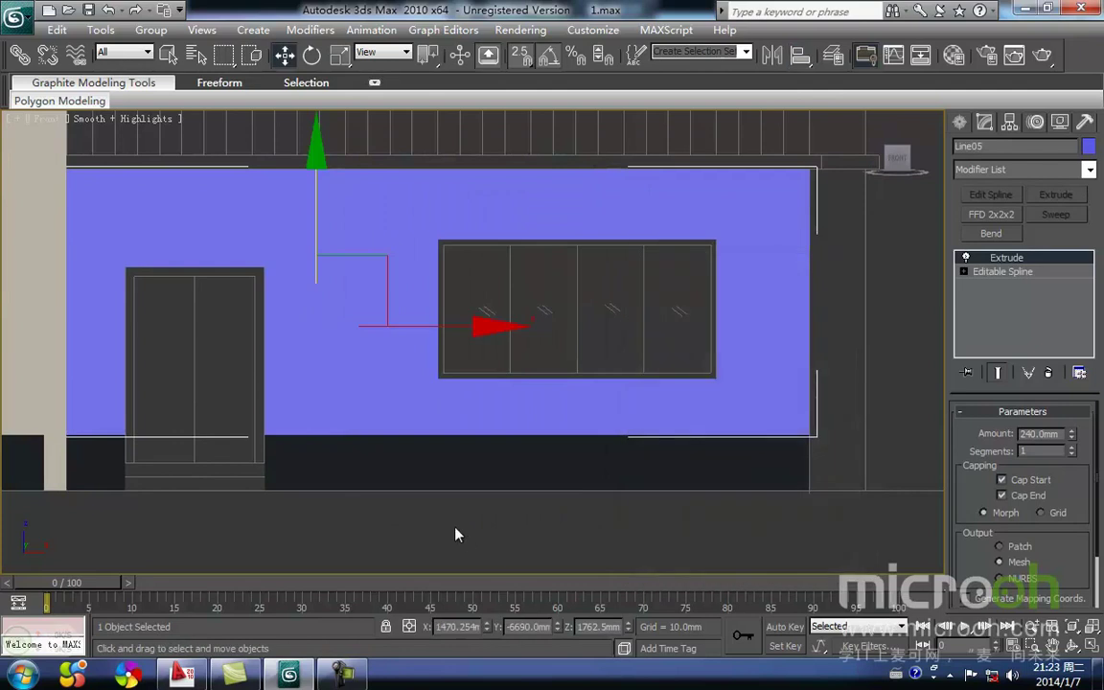
- Assign the cream tile material 乳白色面砖 to the entrance wall, deselect it and minimize the material editor
middle_click_drag(455, 530, 522, 550)
left_click(576, 348)
left_click(478, 267)
key("m")
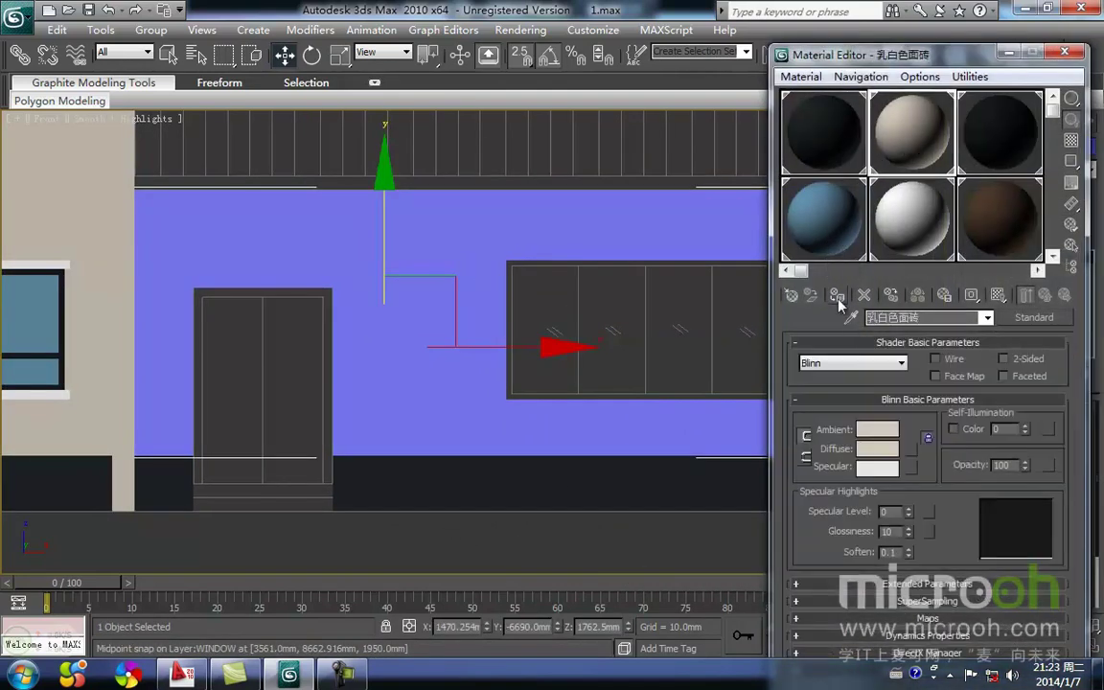
left_click(837, 295)
key("ctrl+d")
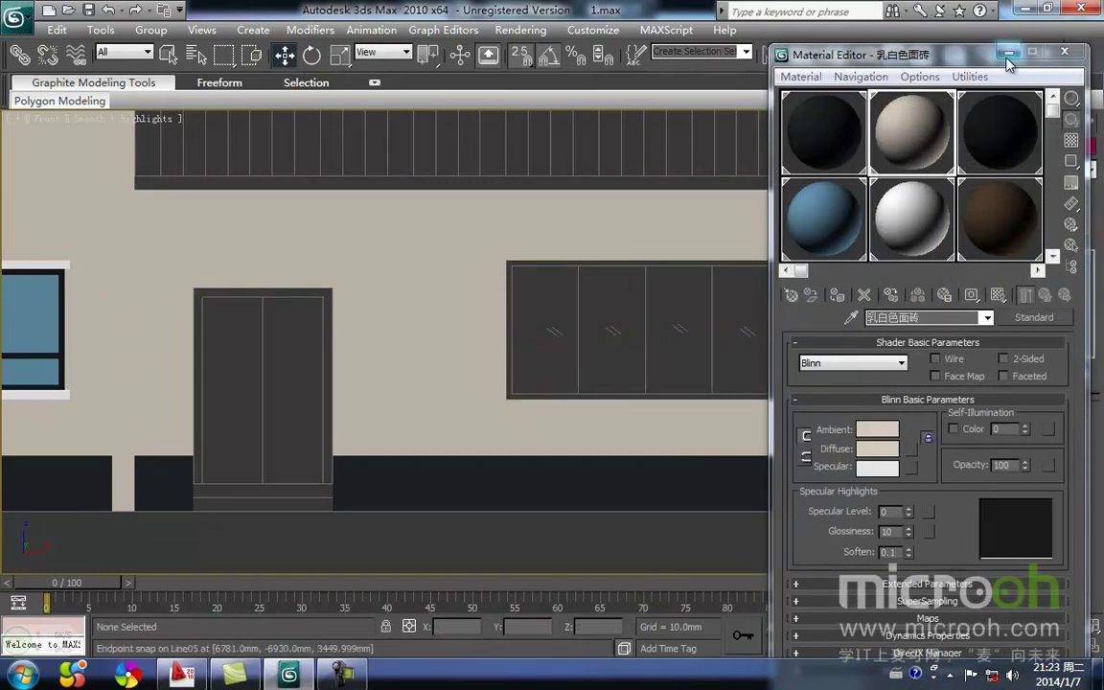
left_click(1009, 54)
- Draw a separate 3000 by 1500 mm rectangle over the ground-floor window opening in the wireframe front view
middle_click_drag(682, 299, 648, 317)
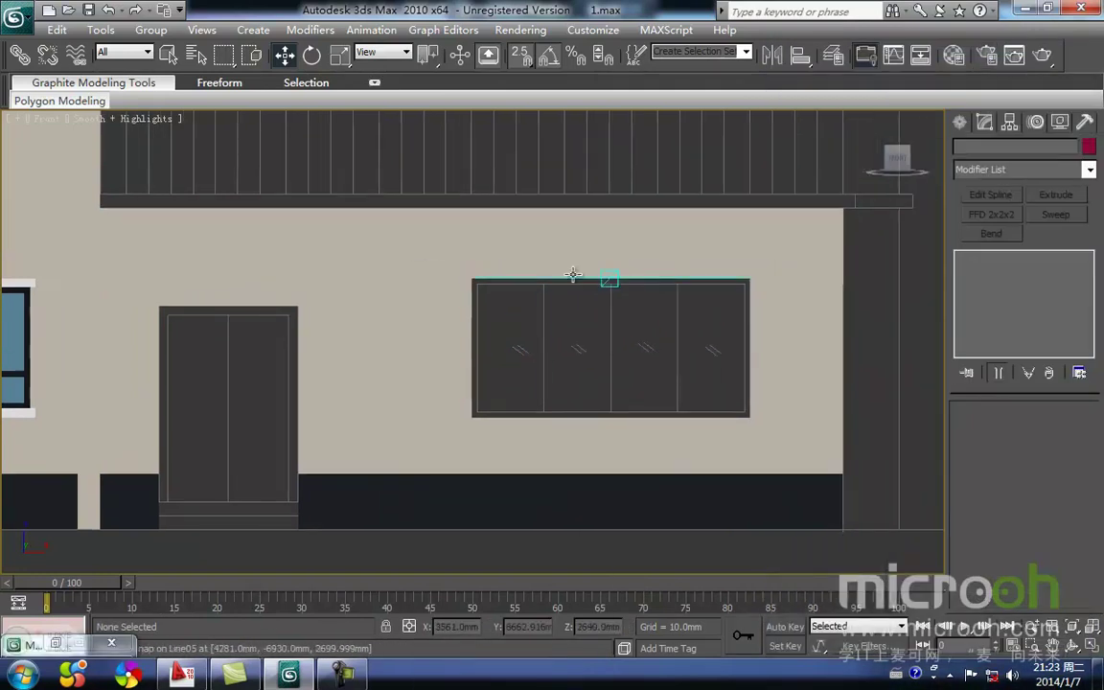
middle_click_drag(486, 301, 460, 322)
middle_click_drag(623, 330, 605, 343)
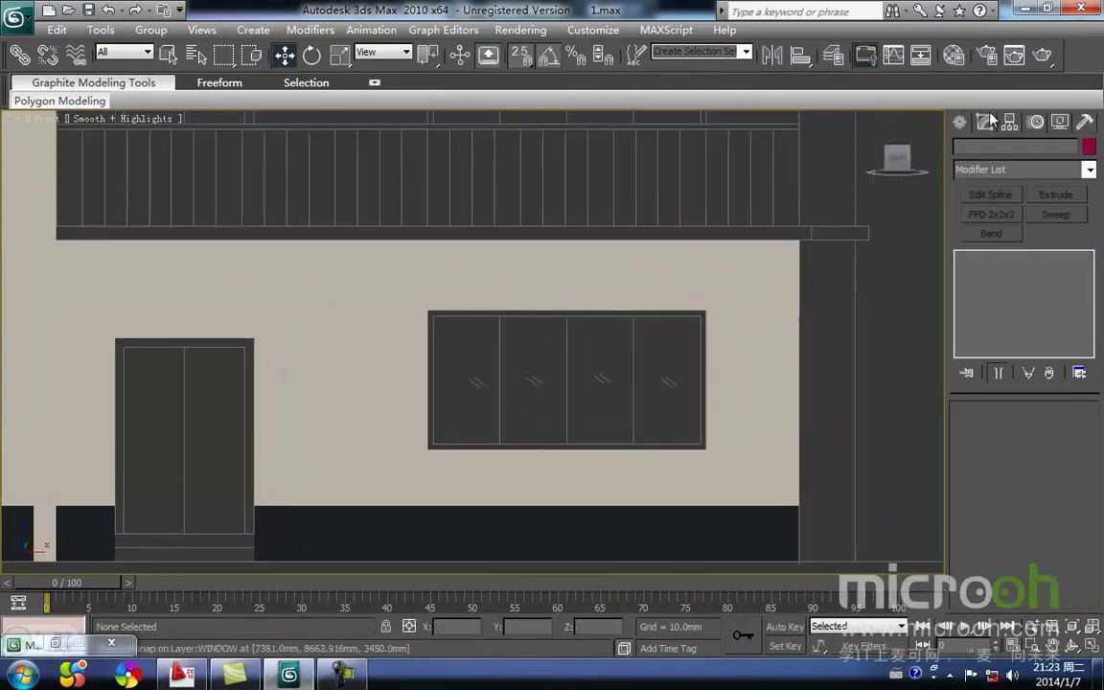
left_click(960, 123)
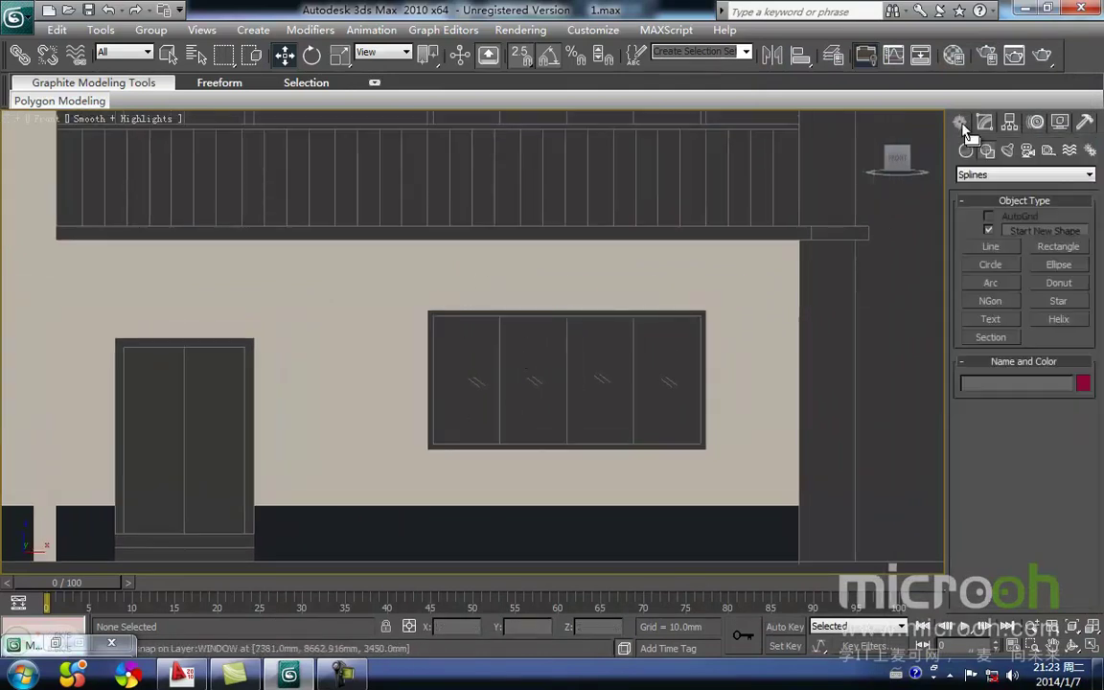
left_click(1057, 247)
scroll(565, 311, "up", 2)
key("F3")
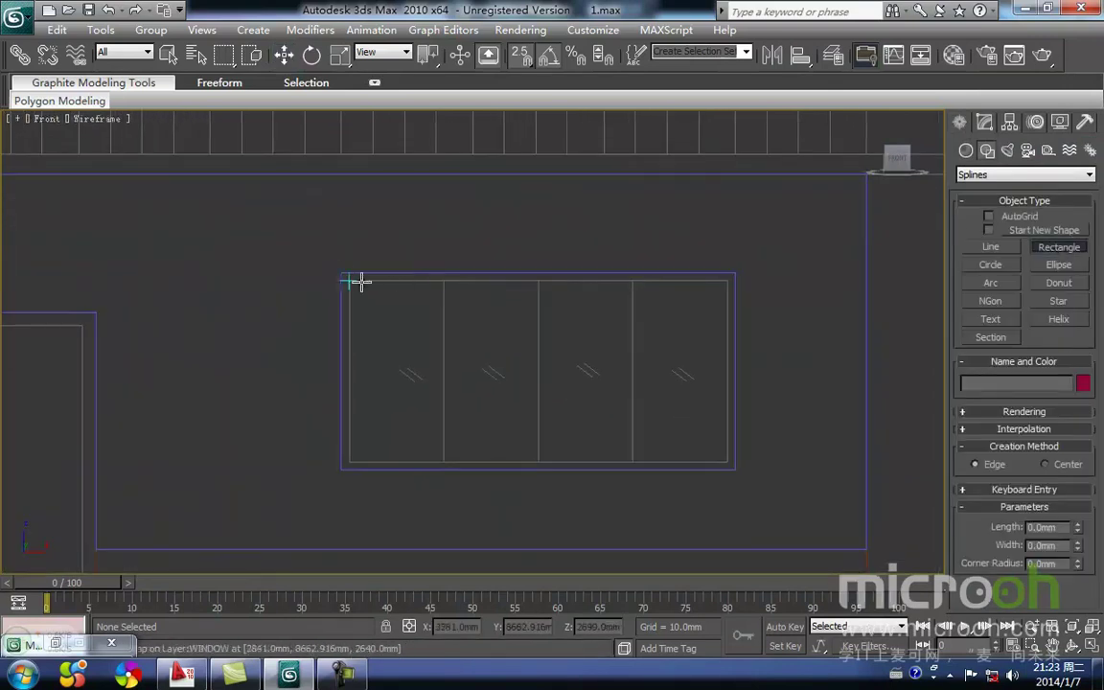
mouse_move(341, 273)
left_mouse_down()
mouse_move(394, 391)
mouse_move(747, 489)
mouse_move(739, 474)
left_mouse_up()
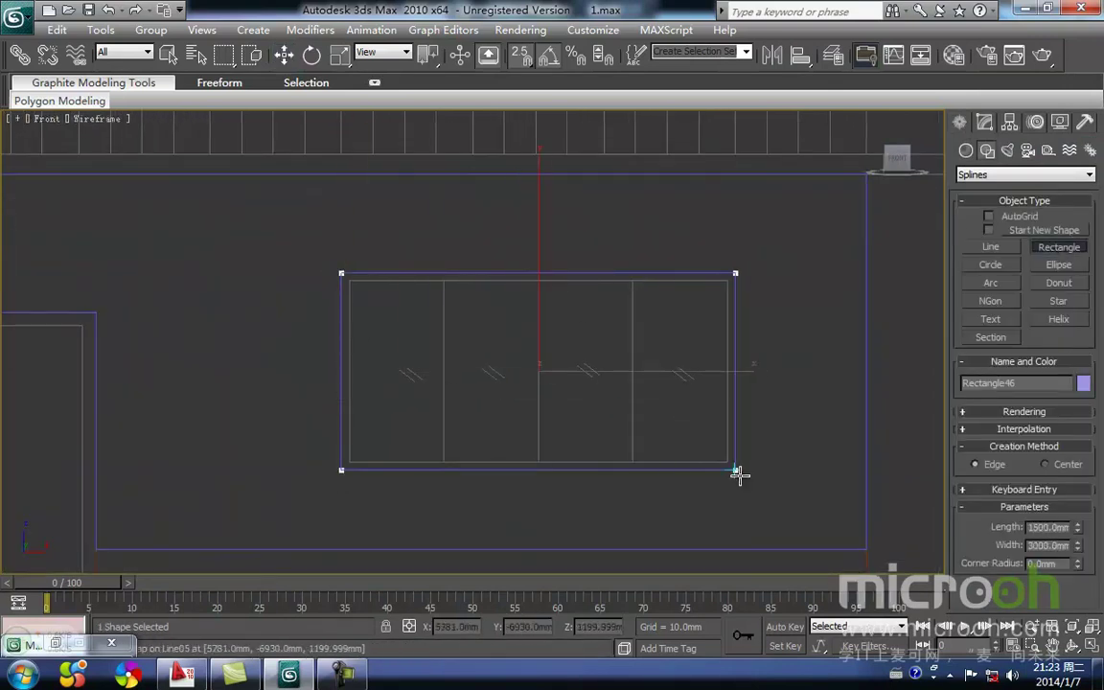
middle_click_drag(697, 412, 692, 387)
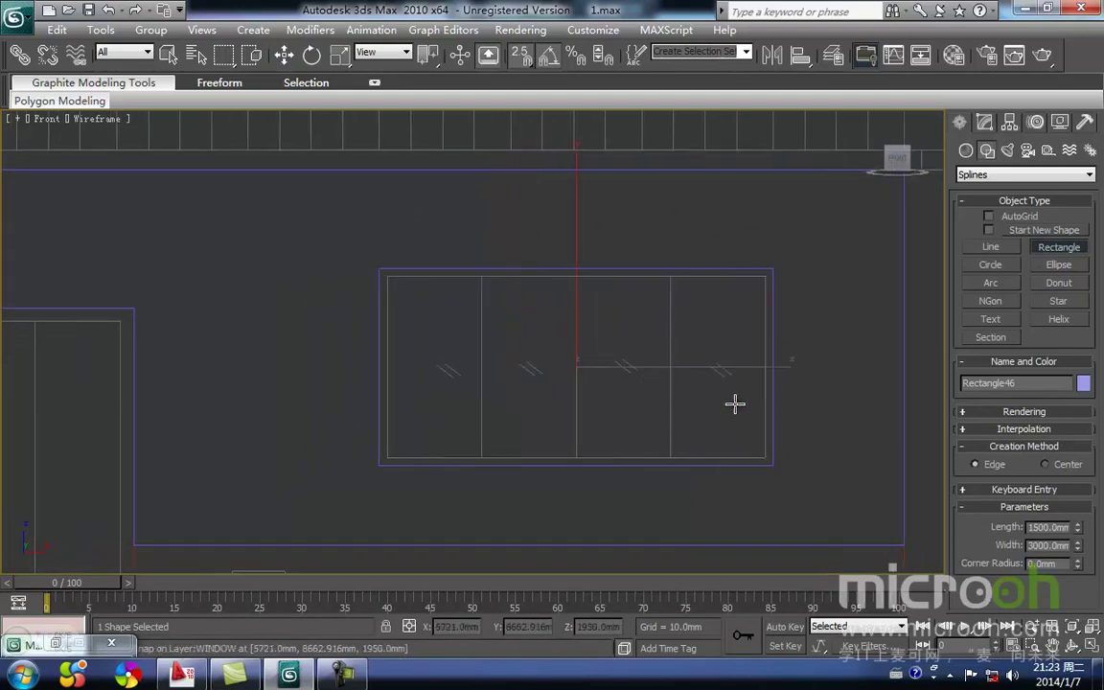
key("w")
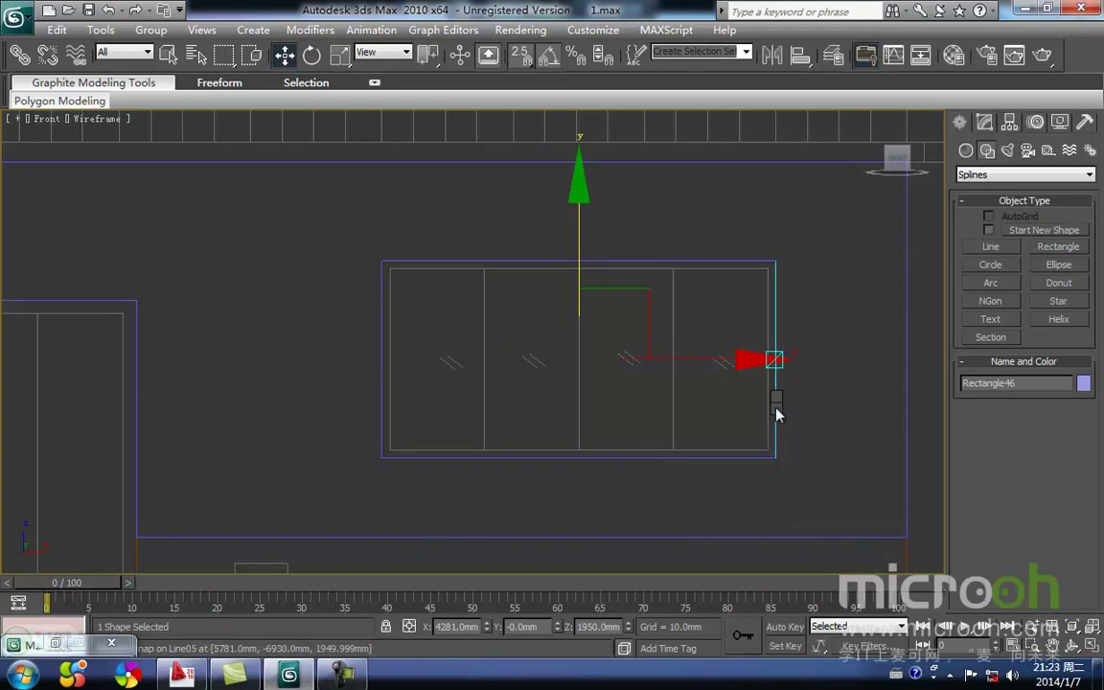
- Add an Edit Spline modifier to the window rectangle
right_click(776, 414)
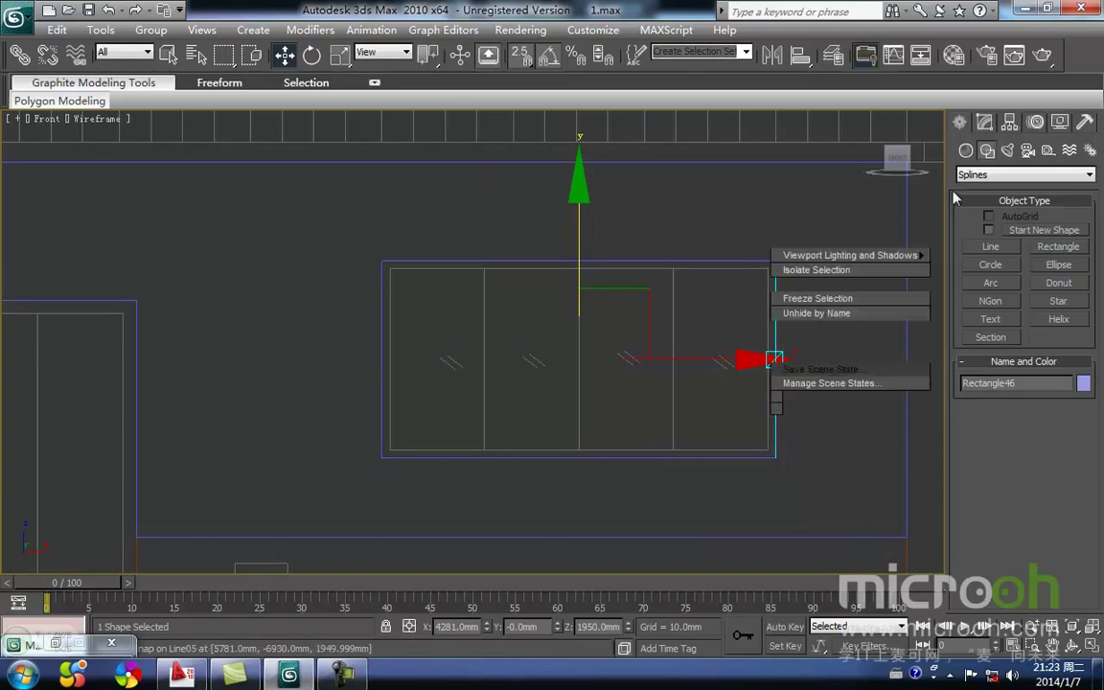
left_click(985, 125)
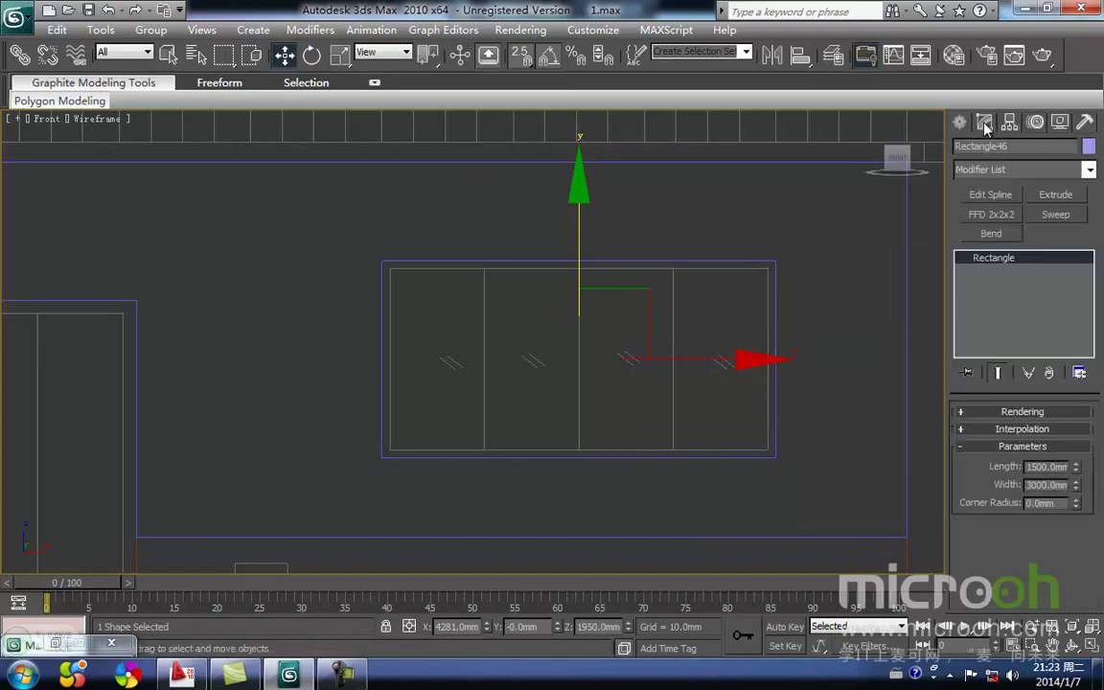
left_click(997, 195)
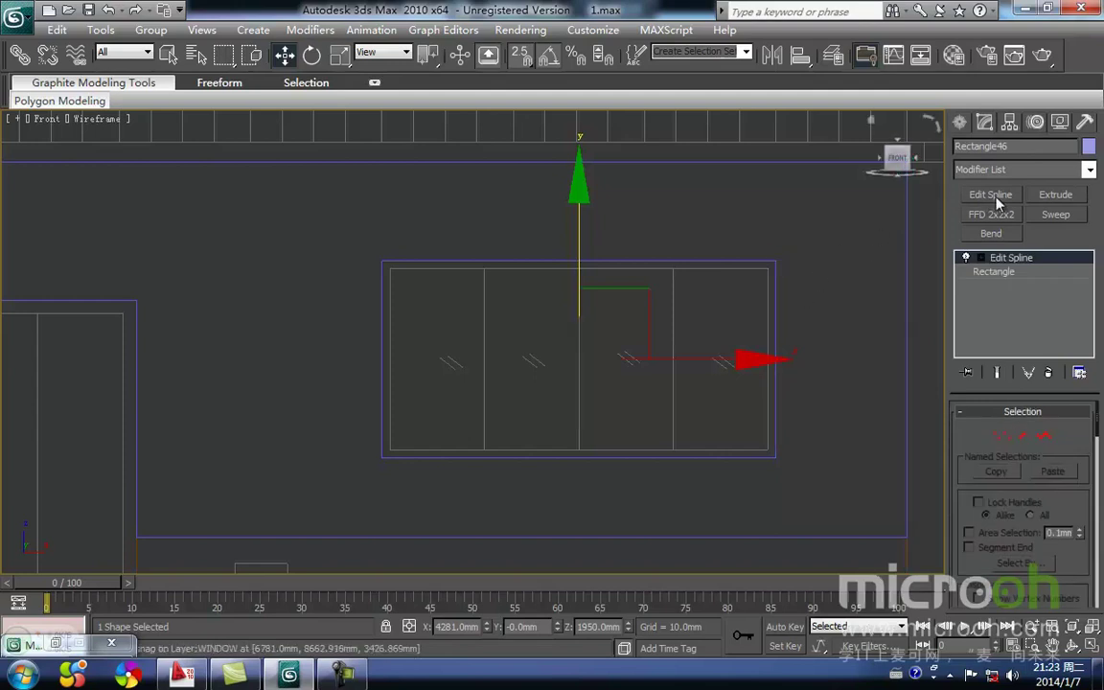
- Copy the window rectangle's vertical side segment onto the three mullion lines of the elevation and leave segment editing
middle_click_drag(623, 414, 623, 375)
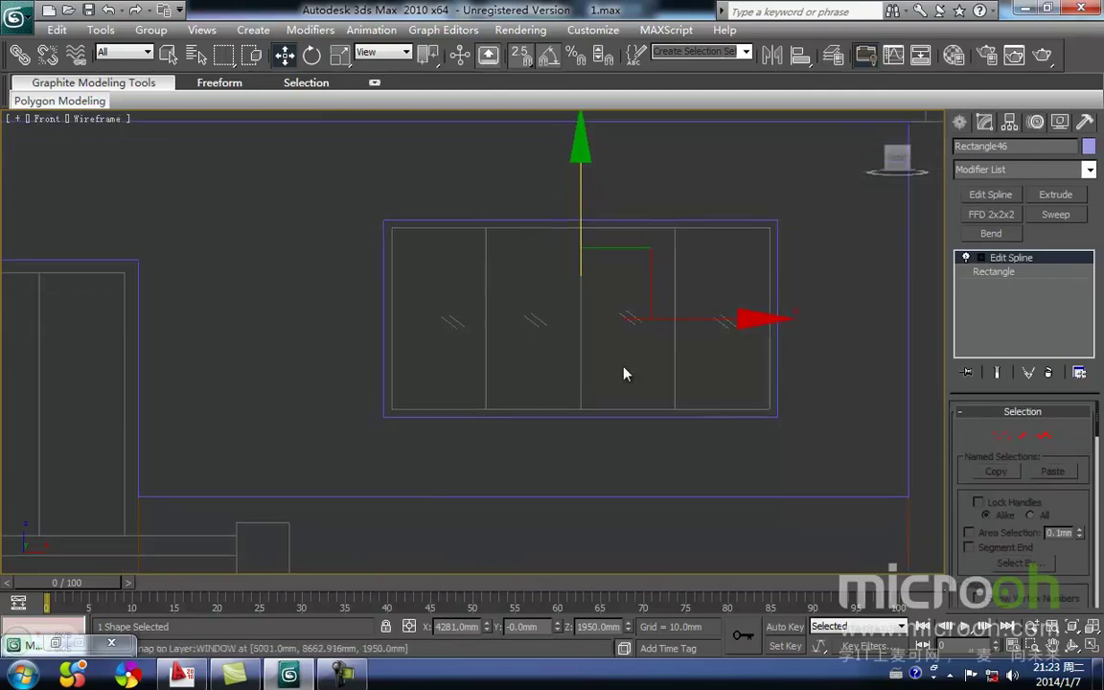
left_click(1022, 436)
middle_click_drag(736, 337, 707, 376)
left_click_drag(773, 385, 648, 343)
left_click_drag(796, 387, 658, 343)
key("space")
left_click(831, 358)
left_click_drag(749, 467, 458, 457)
left_click(605, 424)
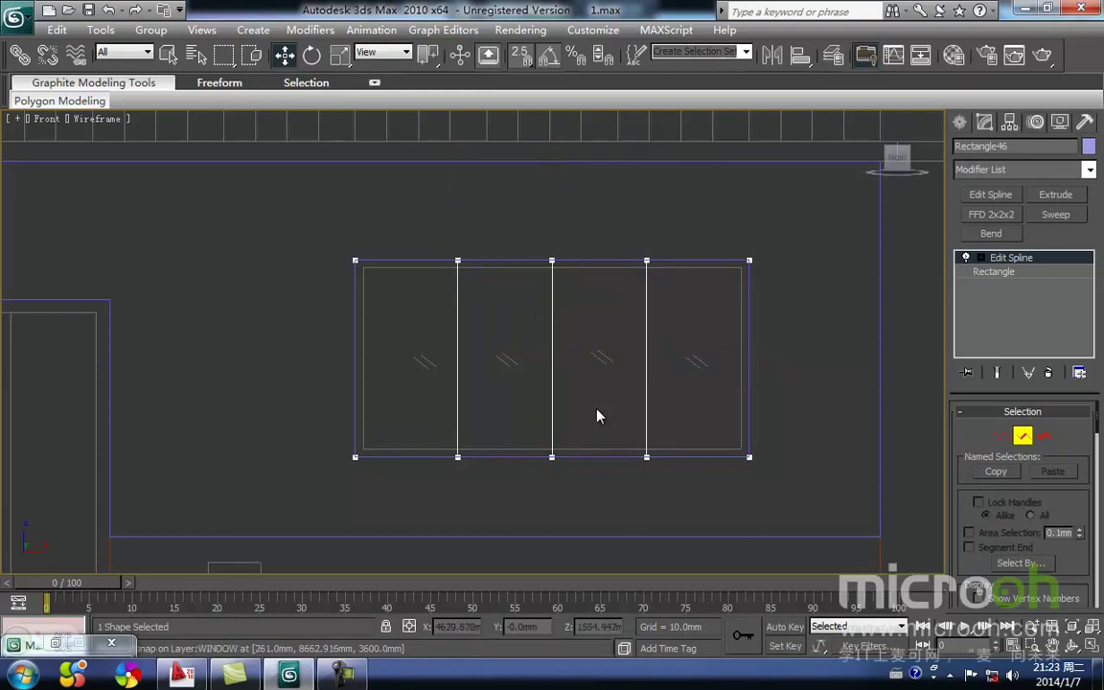
middle_click_drag(594, 408, 601, 398)
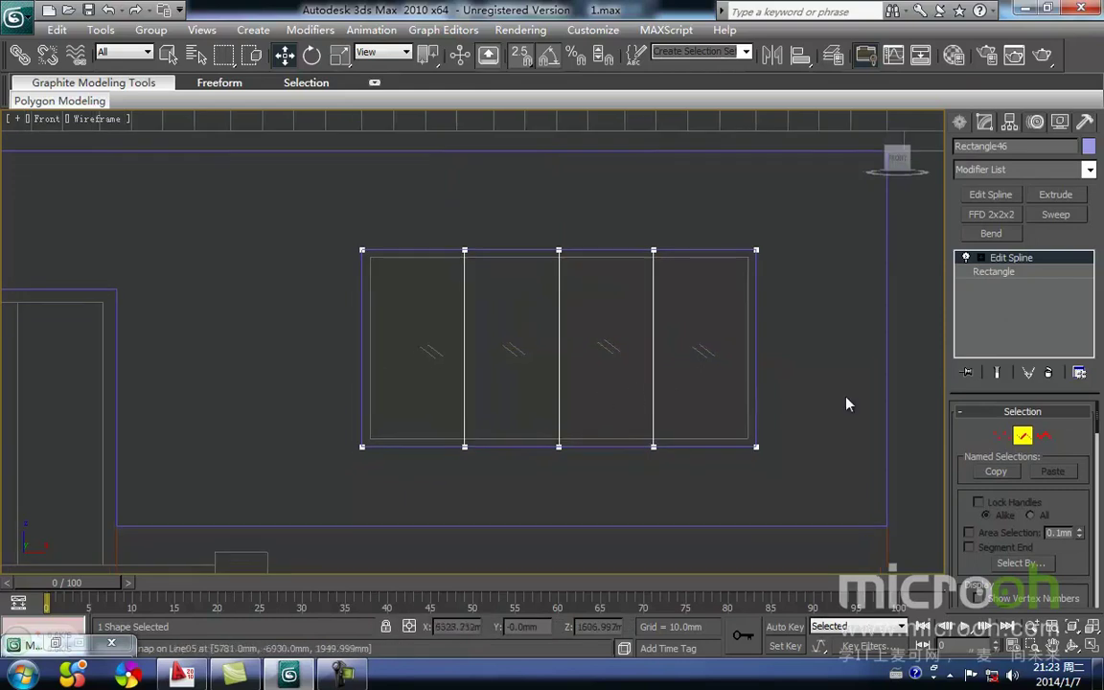
left_click(1030, 443)
middle_click_drag(623, 358, 647, 395)
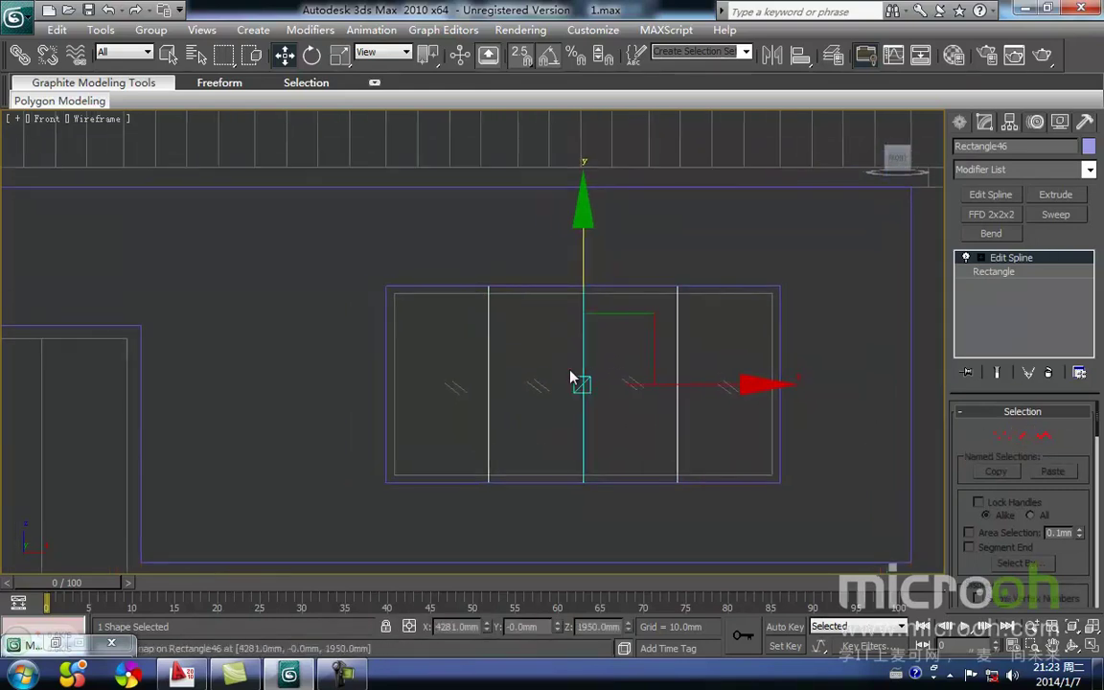
- Apply a Sweep modifier to the window spline with a 50 by 50 mm rectangular section
left_click(1055, 215)
middle_click_drag(565, 426, 570, 401)
left_click_drag(1100, 534, 772, 511)
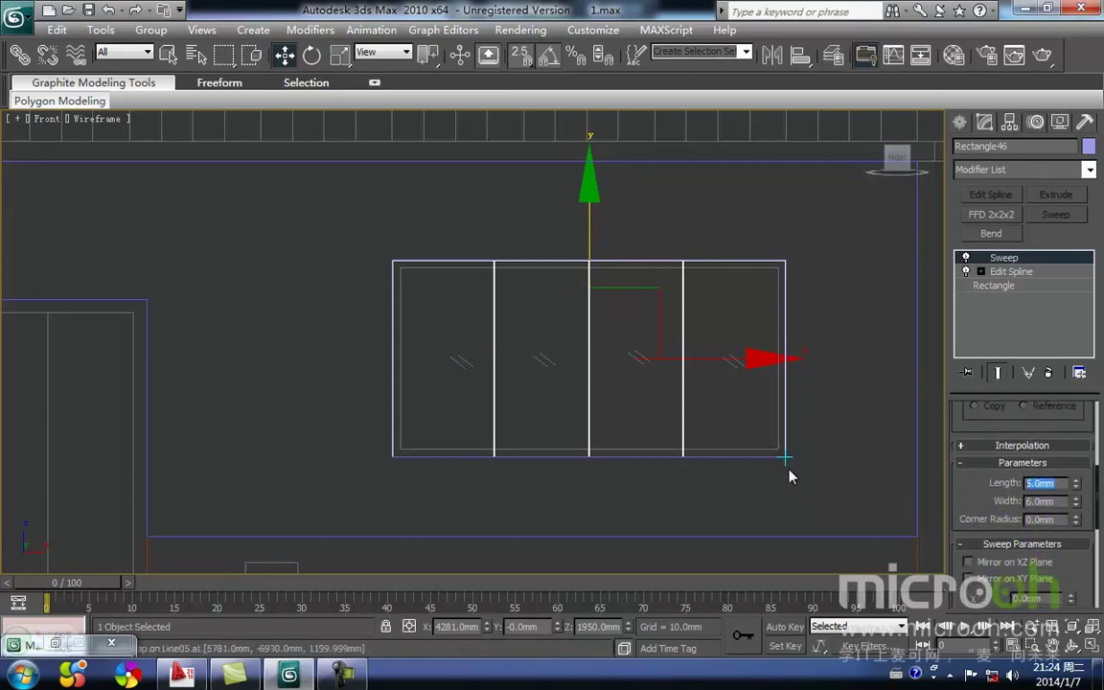
type("50")
key("Return")
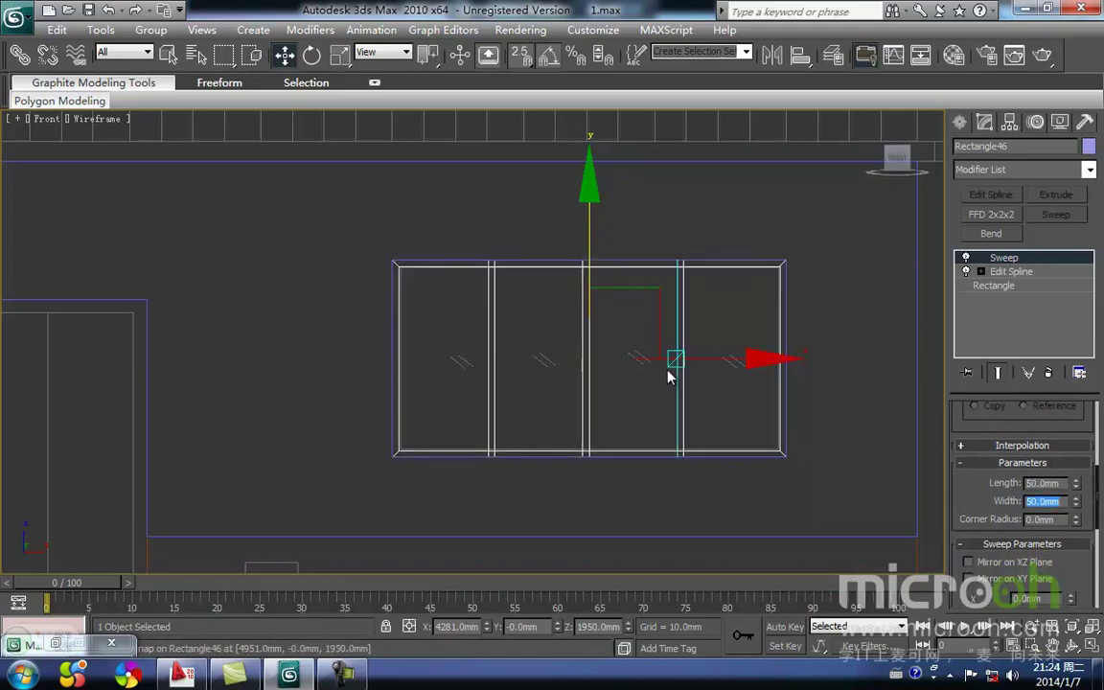
- Set both the length and the width of the window frame's sweep section to 60 mm
scroll(492, 315, "up", 6)
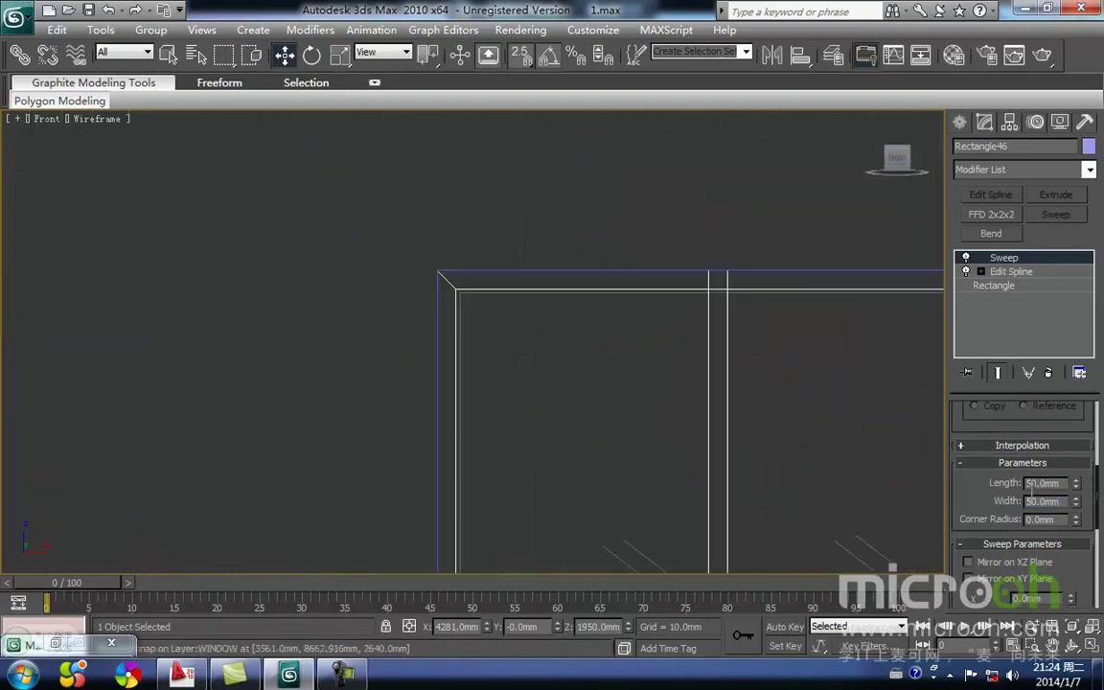
double_click(1059, 484)
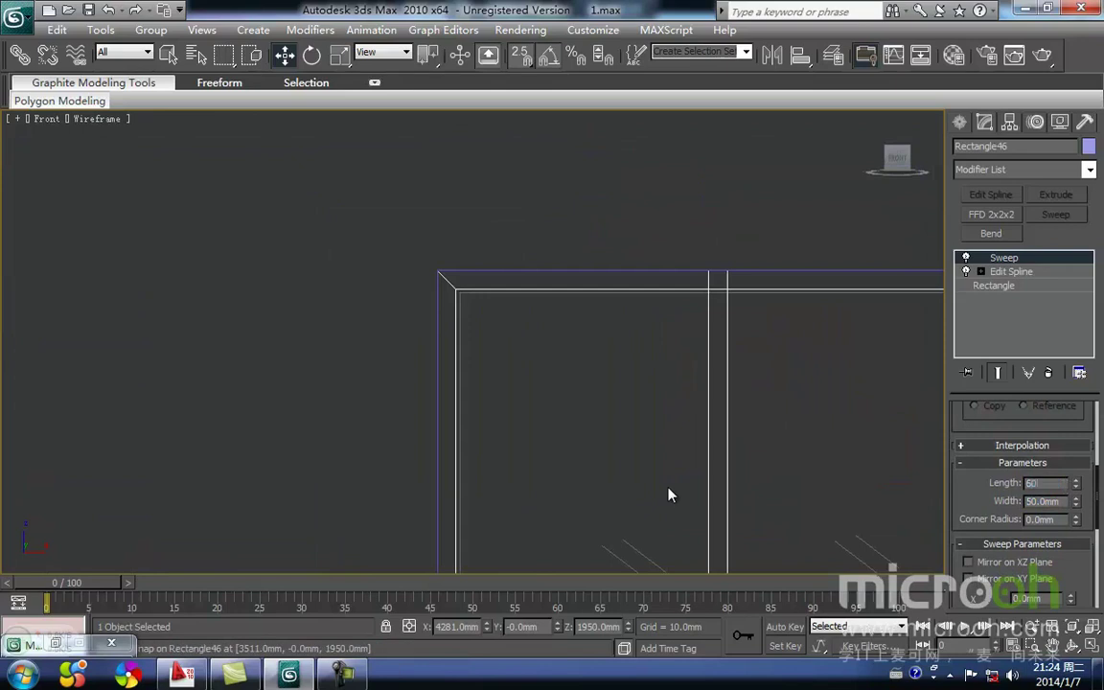
left_click(528, 425)
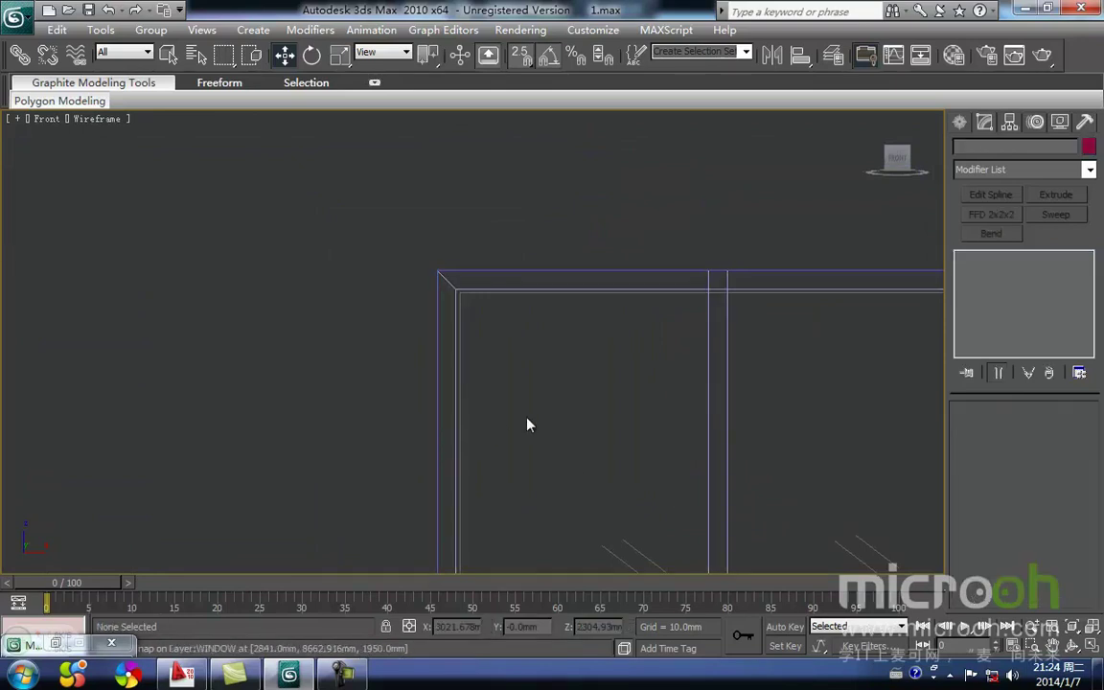
middle_click_drag(559, 398, 436, 399)
left_click(579, 332)
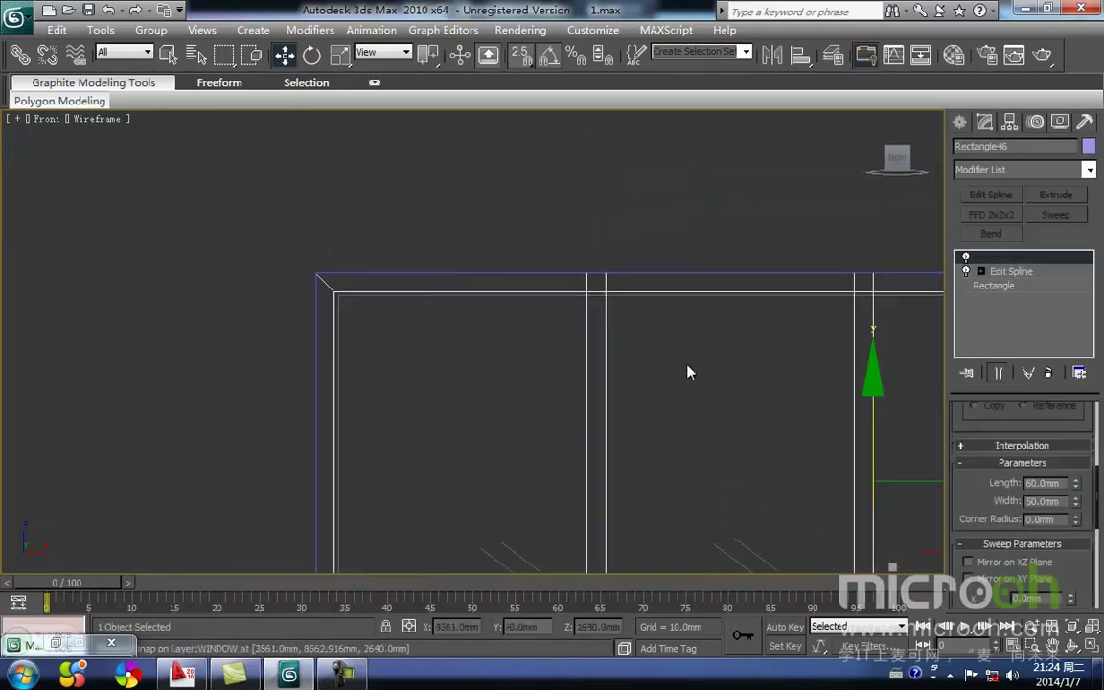
middle_click_drag(707, 438, 627, 423)
double_click(1058, 501)
type("60")
key("Return")
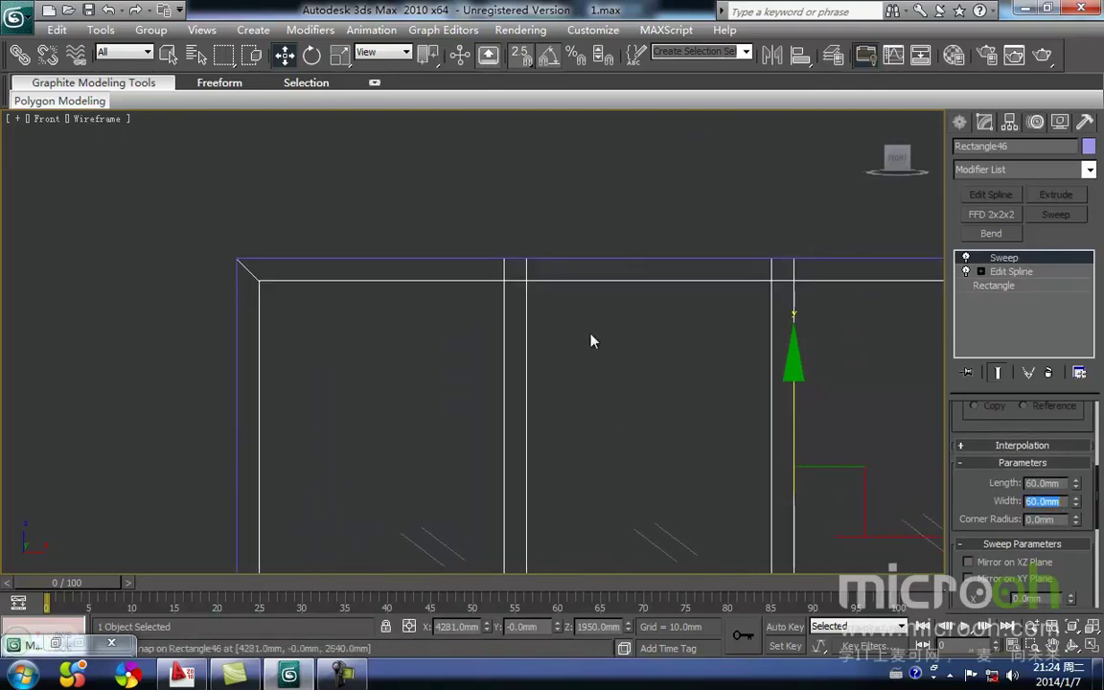
- Align the swept window frame to the entrance wall, centre to centre in Z Position only, in the shaded front view
scroll(580, 422, "down", 5)
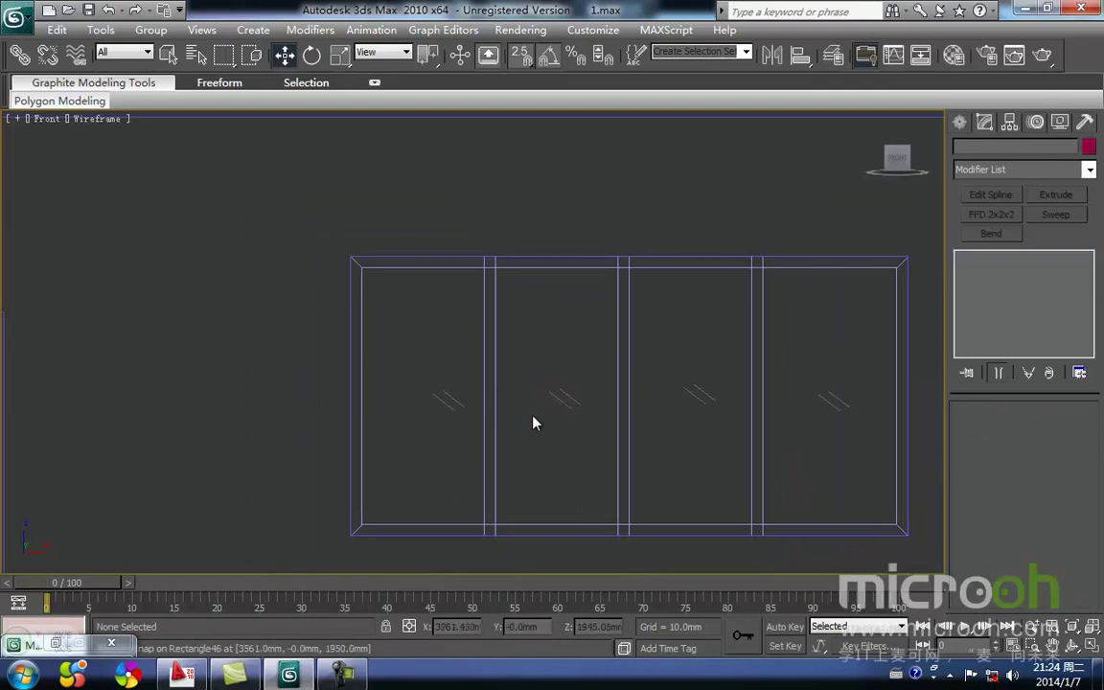
mouse_move(456, 381)
middle_mouse_down()
mouse_move(439, 394)
mouse_move(547, 412)
mouse_move(493, 419)
middle_mouse_up()
key("F3")
scroll(505, 419, "down", 2)
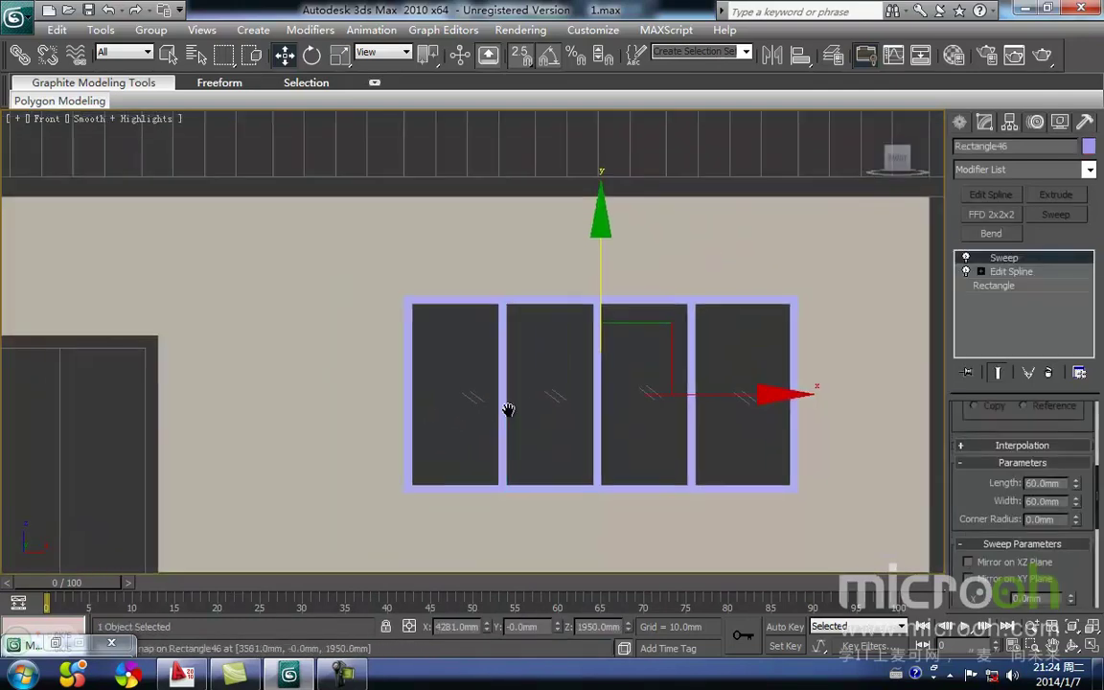
left_click(799, 60)
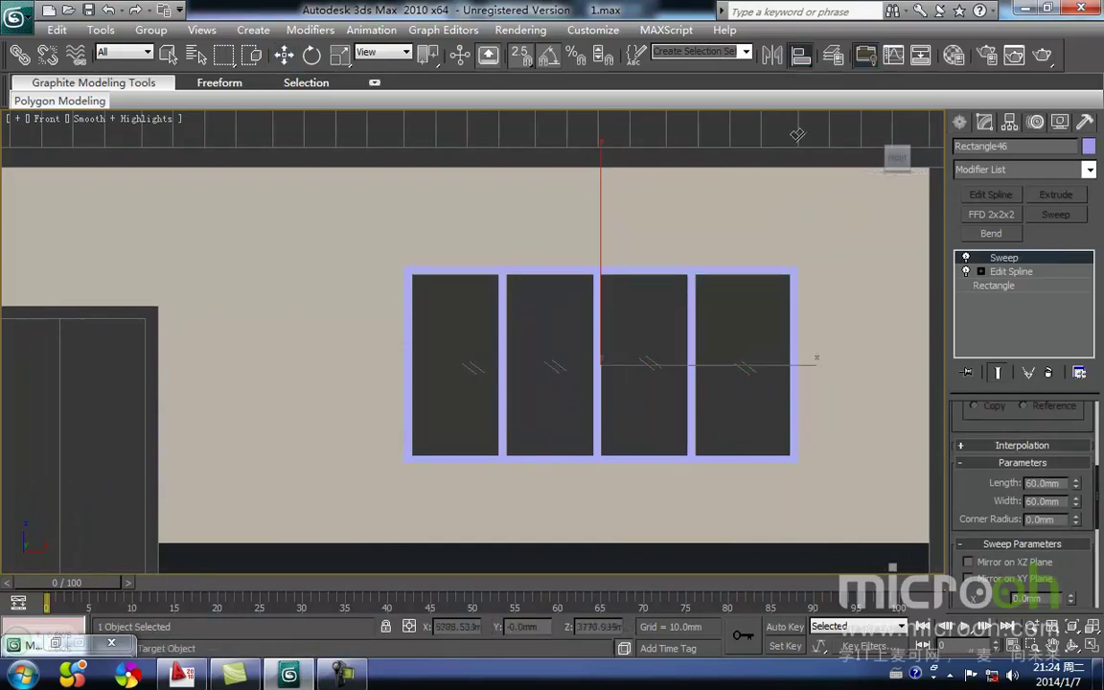
left_click(813, 230)
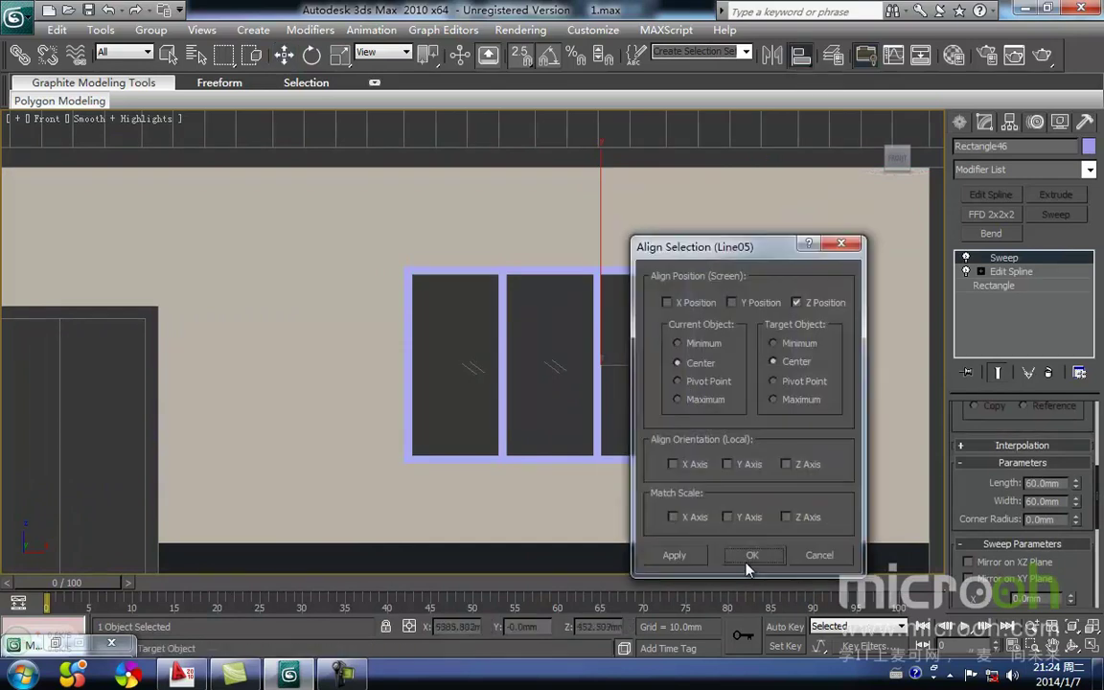
left_click(751, 555)
- Examine from above how the window frame sits within the wall thickness and return to the shaded front view
key("t")
scroll(524, 434, "down", 3)
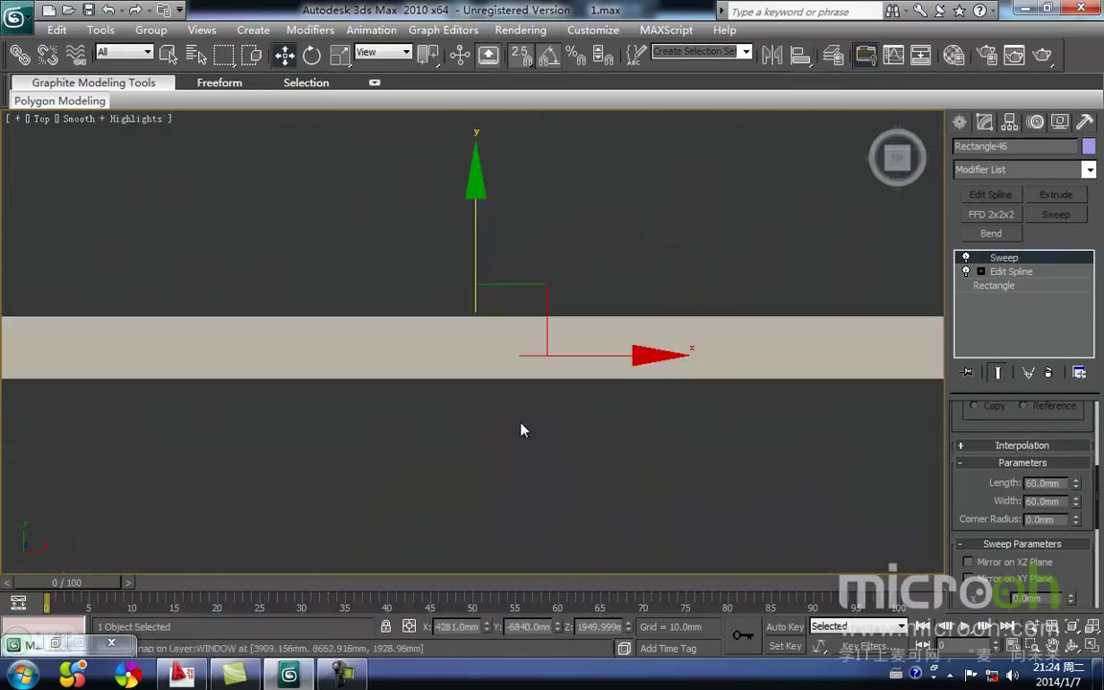
key("F3")
middle_click_drag(359, 377, 608, 379)
scroll(317, 368, "up", 2)
mouse_move(318, 371)
middle_mouse_down()
mouse_move(212, 360)
mouse_move(415, 372)
mouse_move(486, 348)
mouse_move(471, 358)
mouse_move(450, 306)
middle_mouse_up()
key("f")
key("F3")
- Assign the near-black material to the window frame, deselect it and minimize the material editor
key("m")
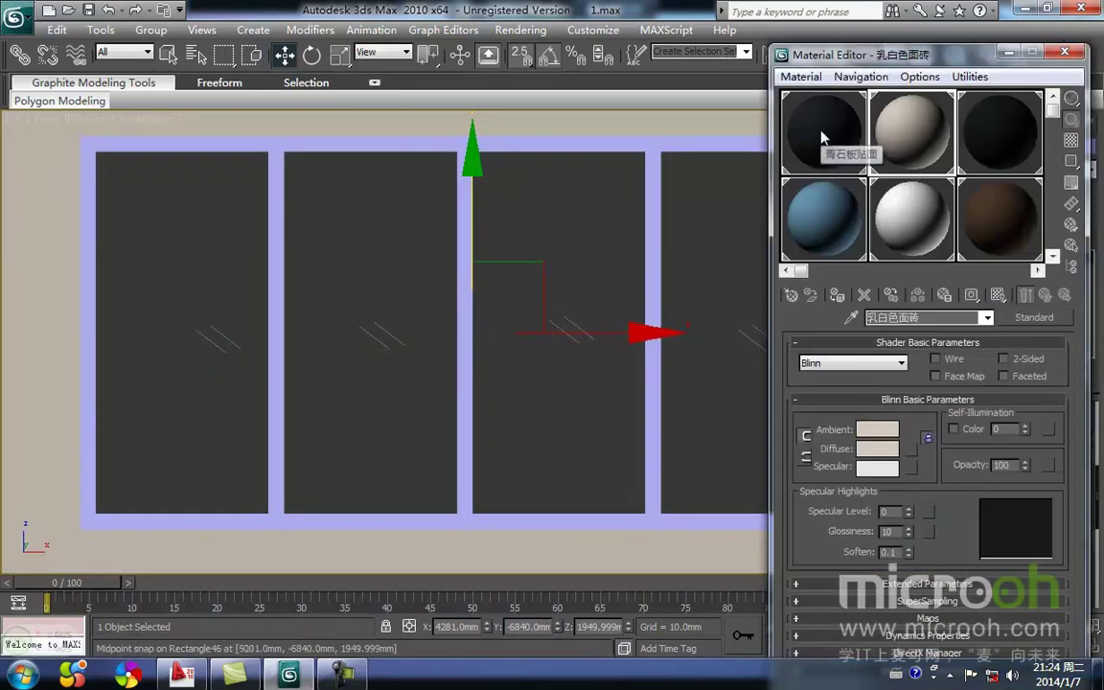
left_click(1019, 158)
left_click_drag(1019, 158, 571, 423)
left_click(572, 424)
left_click(1009, 54)
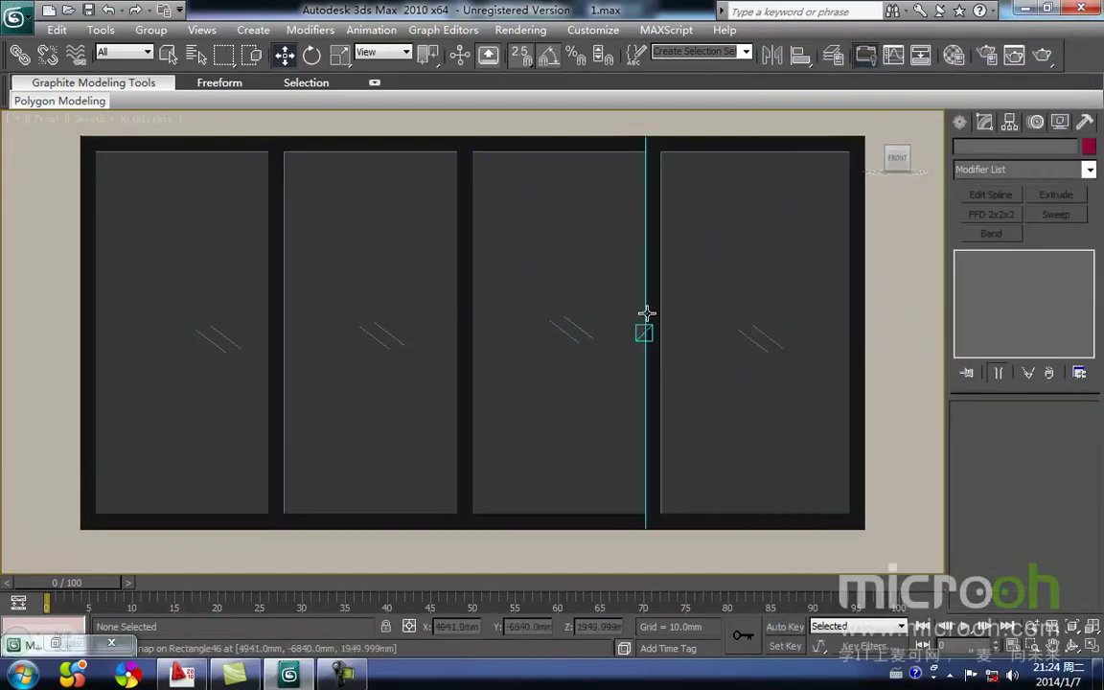
- Draw a rectangle for the glass across all four panes, snapped to the window frame's inner corners
left_click(962, 123)
left_click(1050, 247)
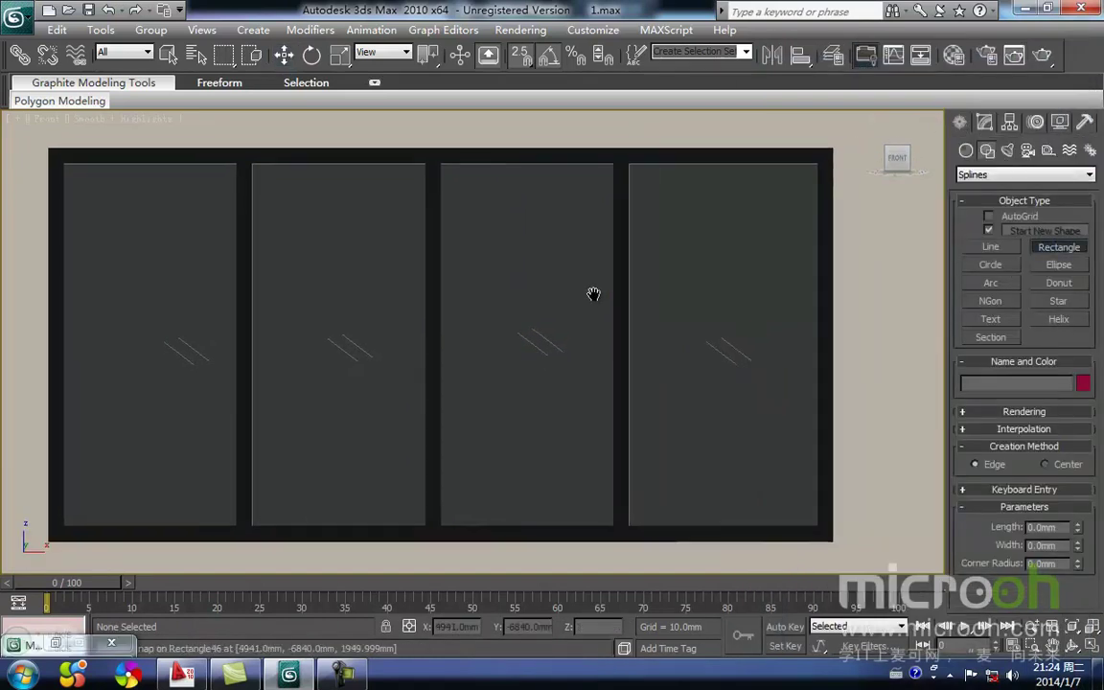
left_click_drag(103, 204, 803, 522)
right_click(758, 420)
middle_click_drag(768, 411, 694, 434)
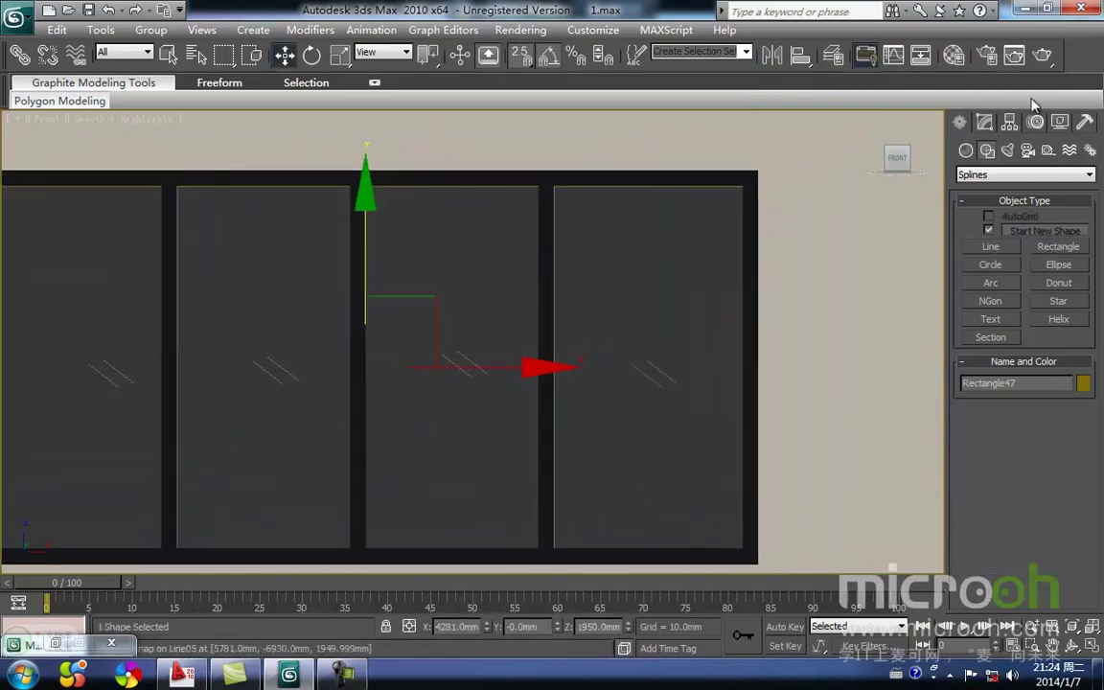
- Extrude the glass rectangle by 5 mm and deselect it
left_click(985, 124)
left_click(1055, 195)
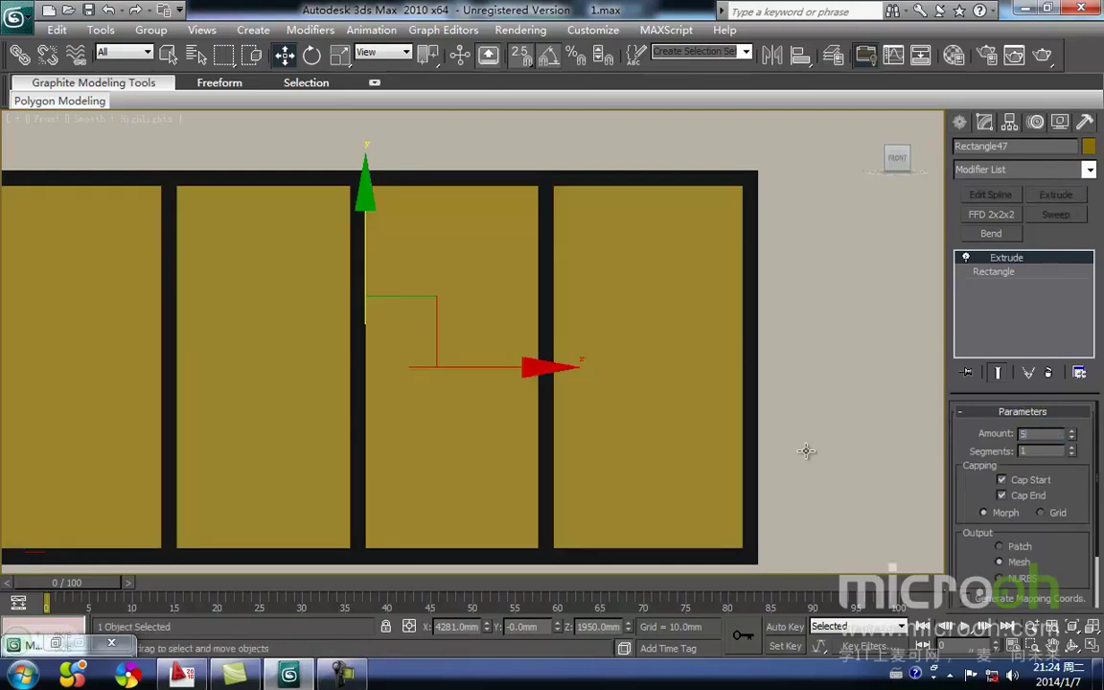
scroll(734, 407, "down", 5)
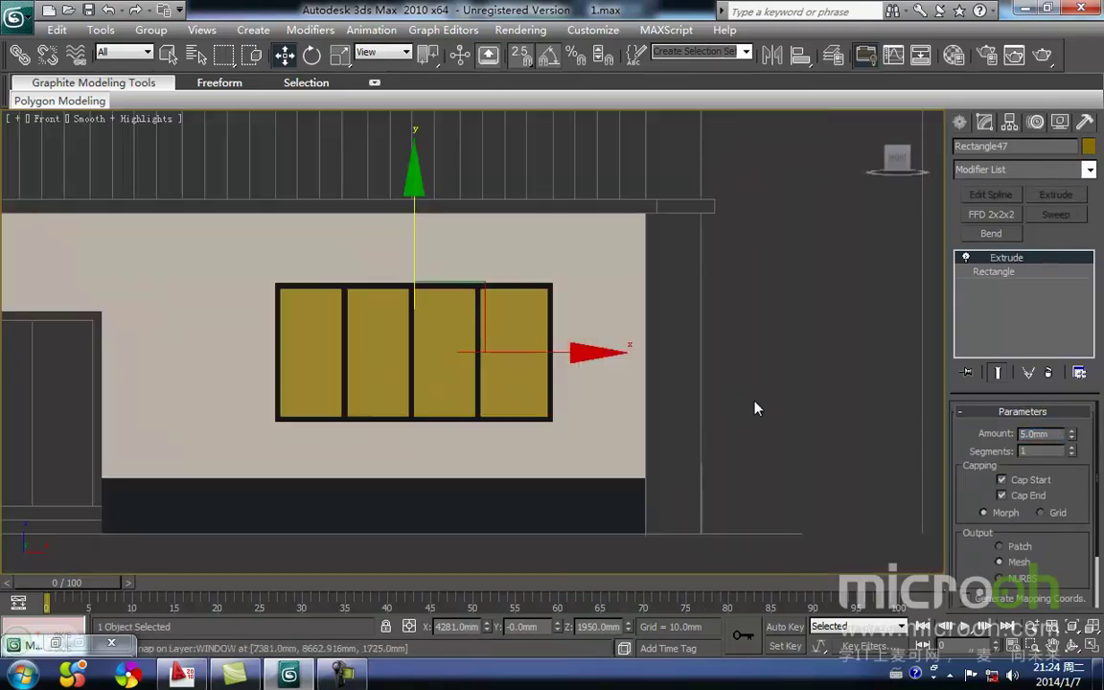
left_click(744, 381)
- Align the glass pane to the window frame, centre to centre in Z Position only
left_click(510, 370)
scroll(475, 341, "up", 5)
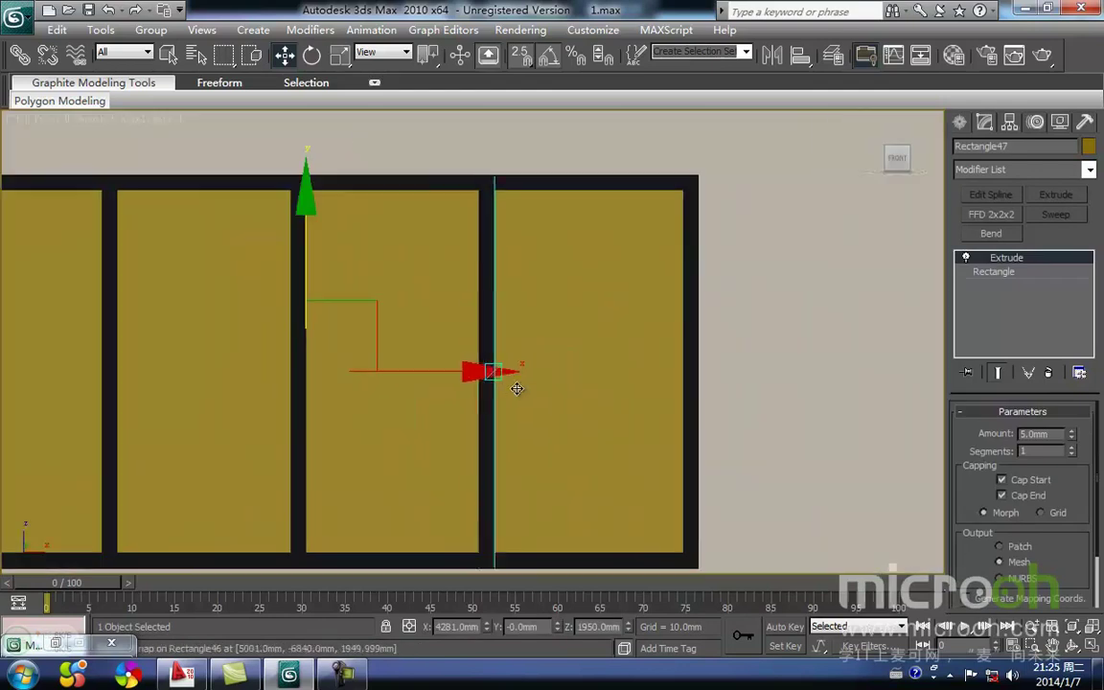
left_click(798, 57)
left_click(487, 322)
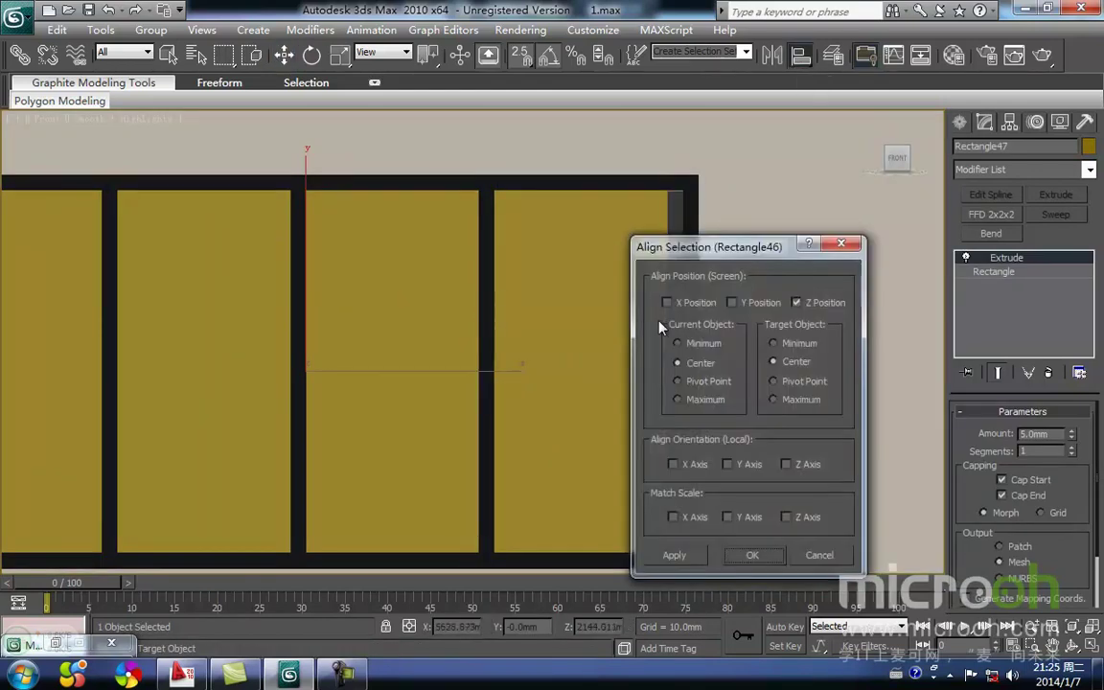
left_click(767, 559)
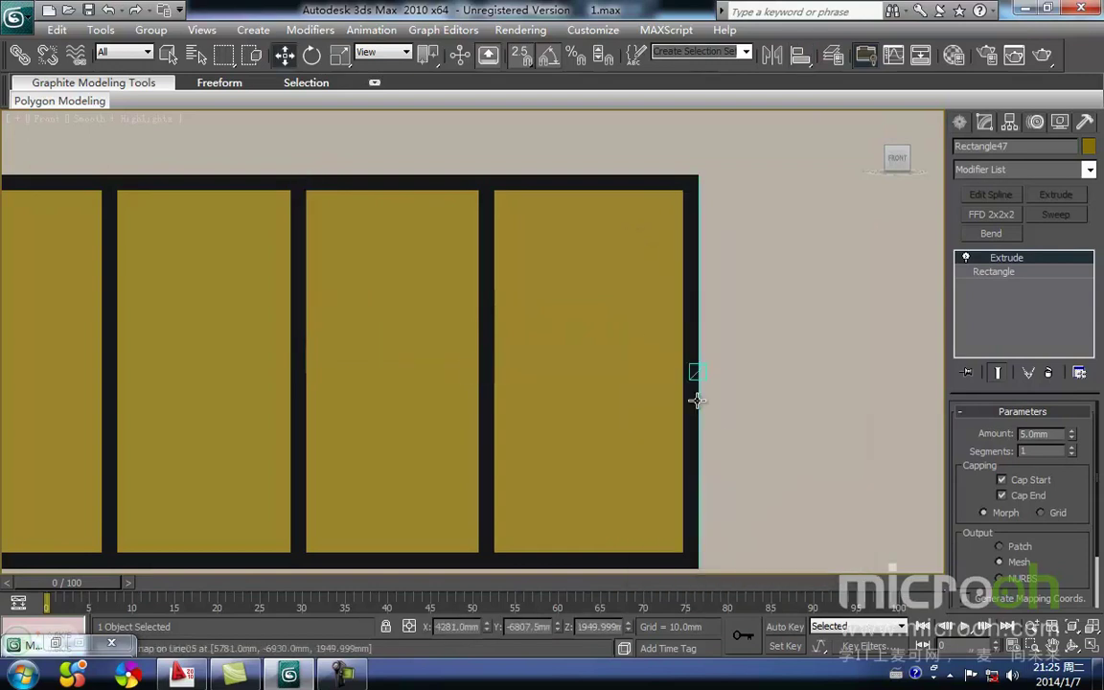
- Examine the glass pane's depth inside the window frame from an oblique angle and from above
scroll(659, 333, "down", 4)
middle_click_drag(585, 455, 436, 182, "alt")
scroll(705, 355, "up", 4)
middle_click_drag(691, 355, 621, 357)
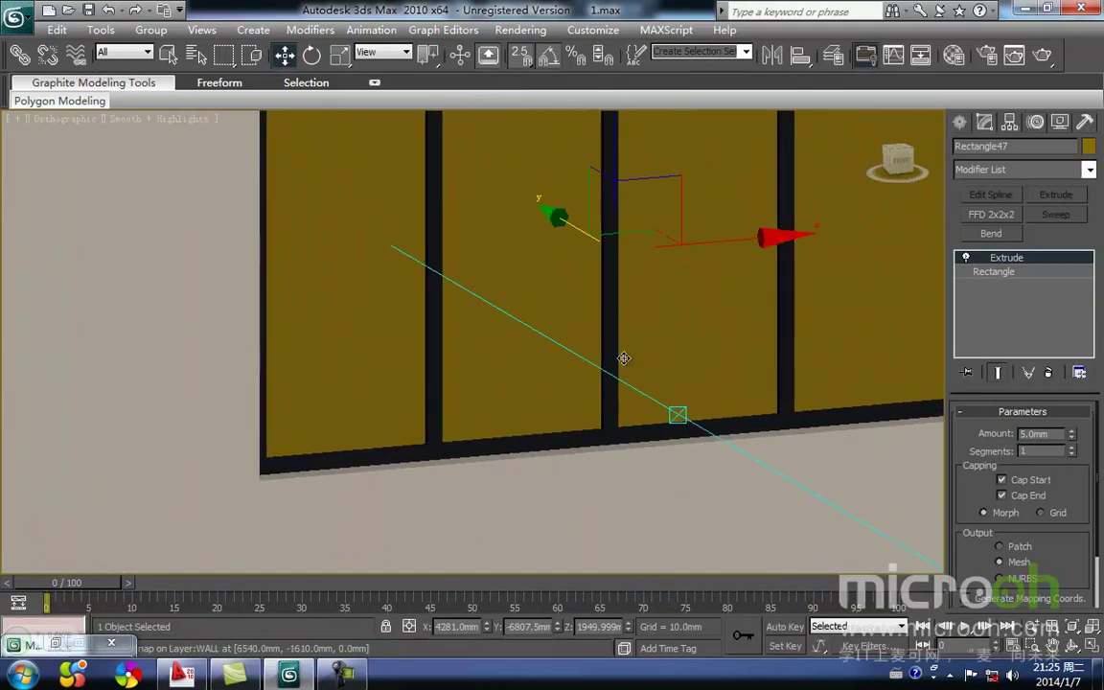
key("t")
key("z")
middle_click_drag(545, 387, 560, 383)
key("F3")
key("F3")
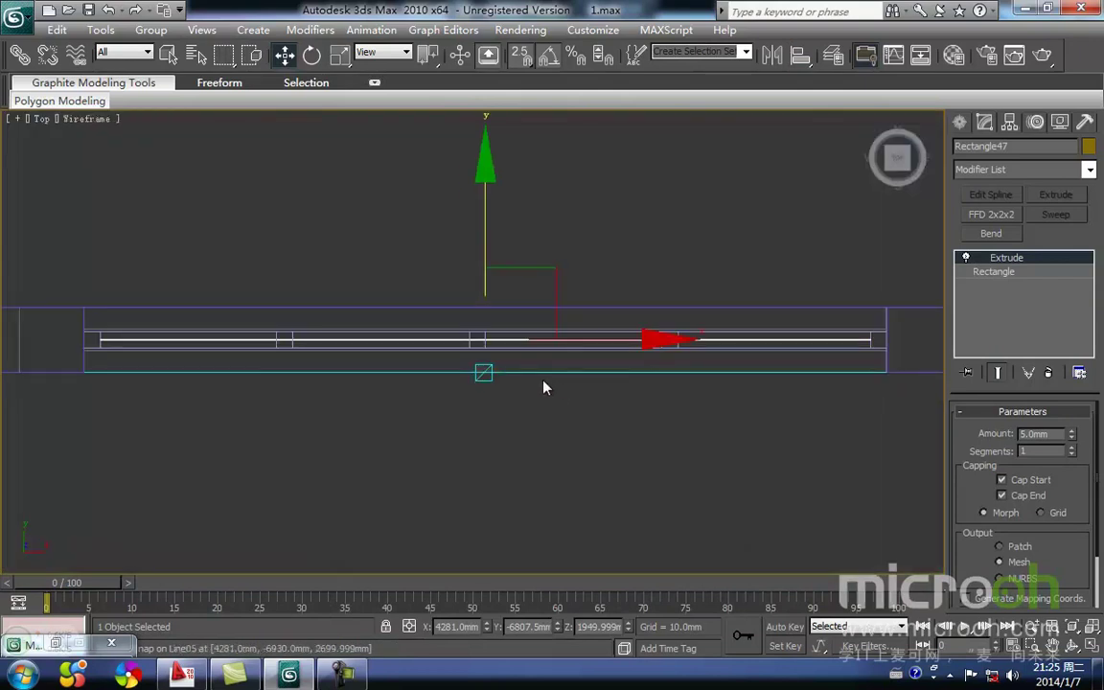
- Assign the blue glass material 玻璃 to the window pane in the shaded front view and minimize the material editor
key("f")
key("z")
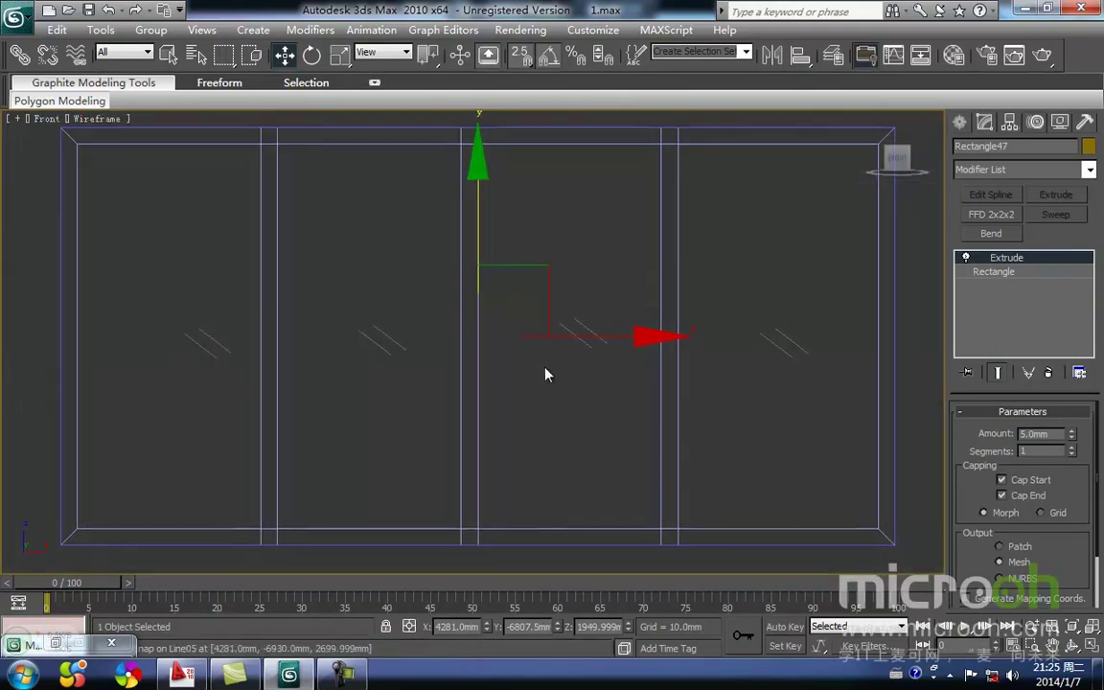
key("F3")
key("m")
left_click(834, 233)
left_click(837, 296)
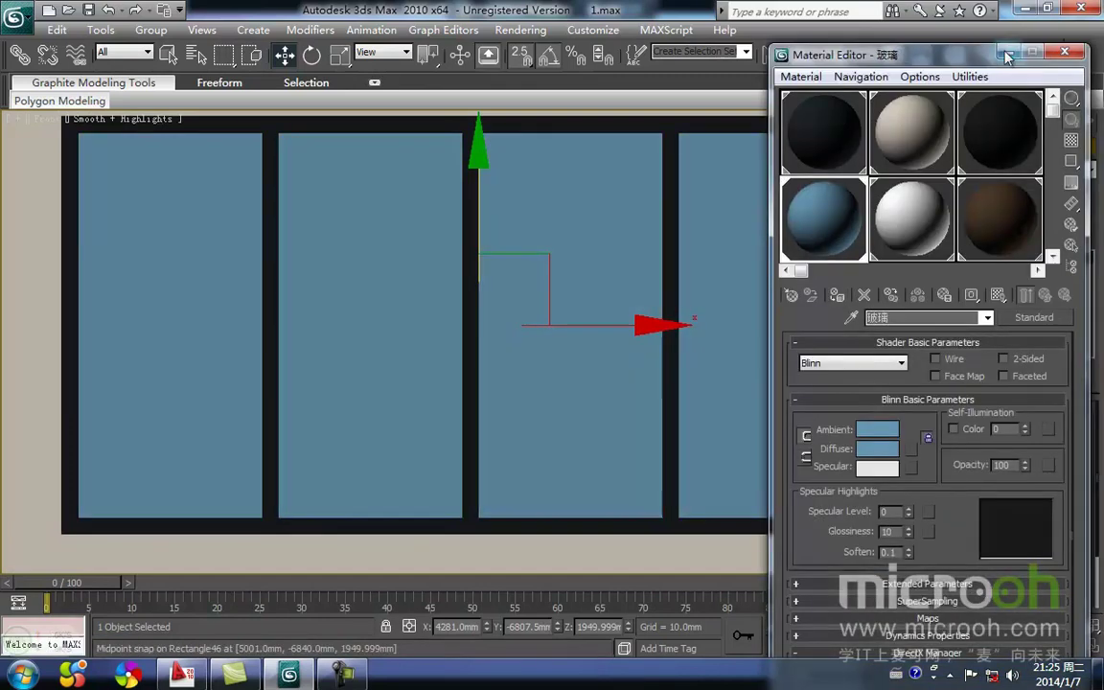
left_click(1008, 49)
- Draw a closed line around the entrance door frame, snapping to its outer and inner corners on the elevation
middle_click_drag(564, 271, 775, 317)
scroll(544, 350, "down", 3)
scroll(578, 352, "down", 1)
scroll(617, 337, "up", 1)
middle_click_drag(223, 350, 419, 363)
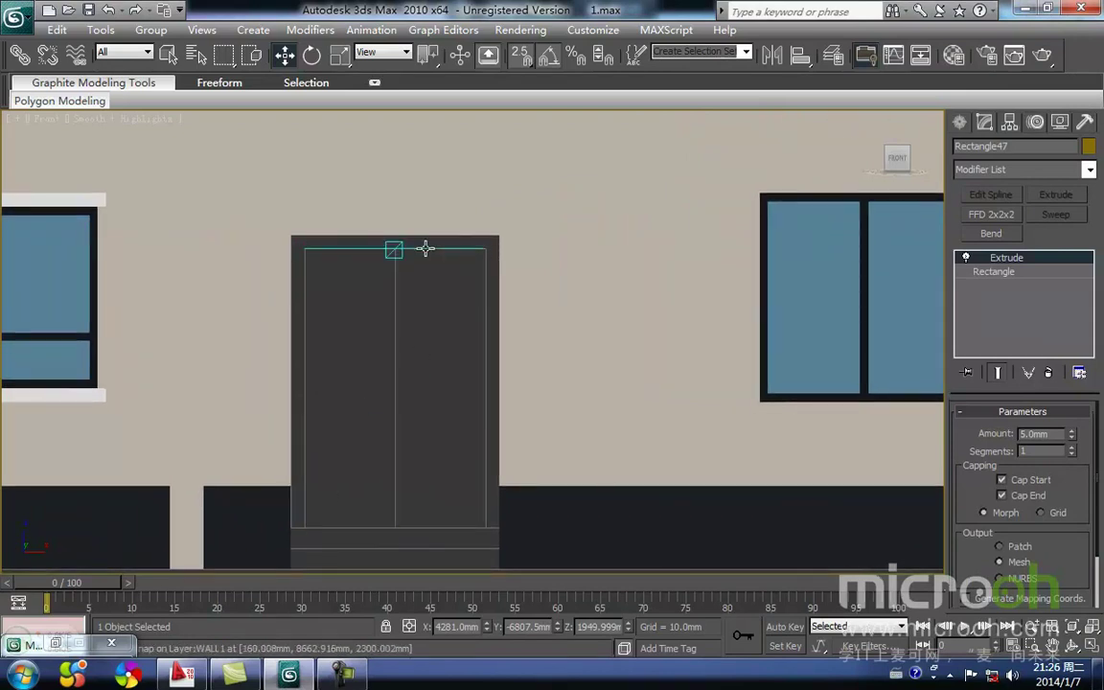
left_click(962, 123)
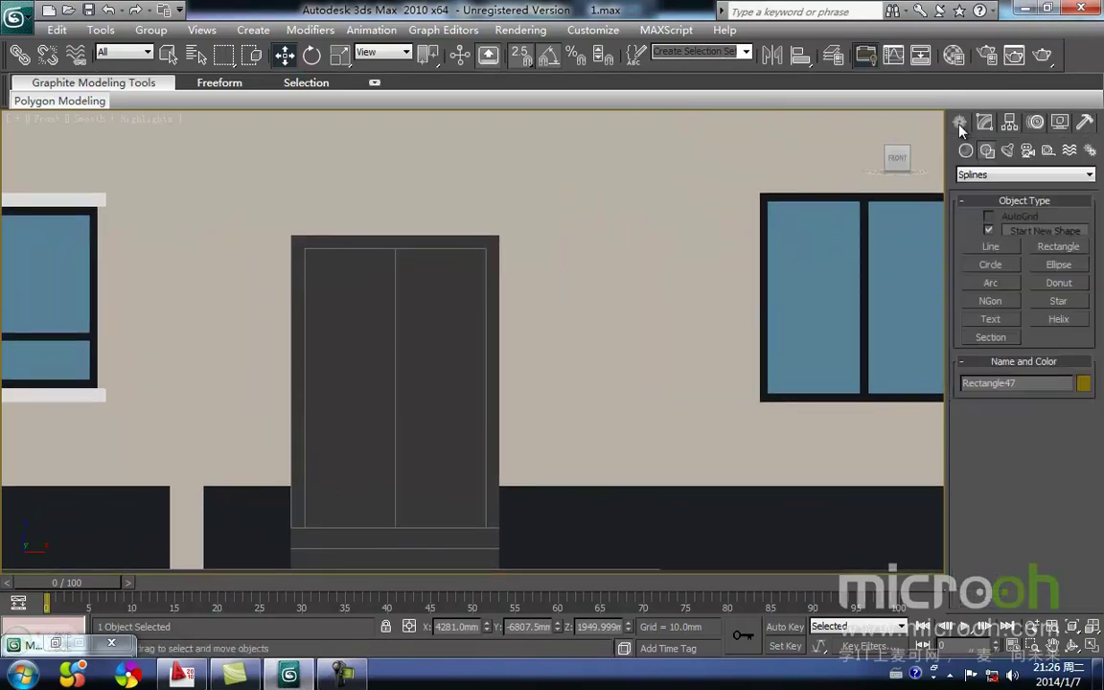
left_click(993, 248)
middle_click_drag(443, 461, 518, 444)
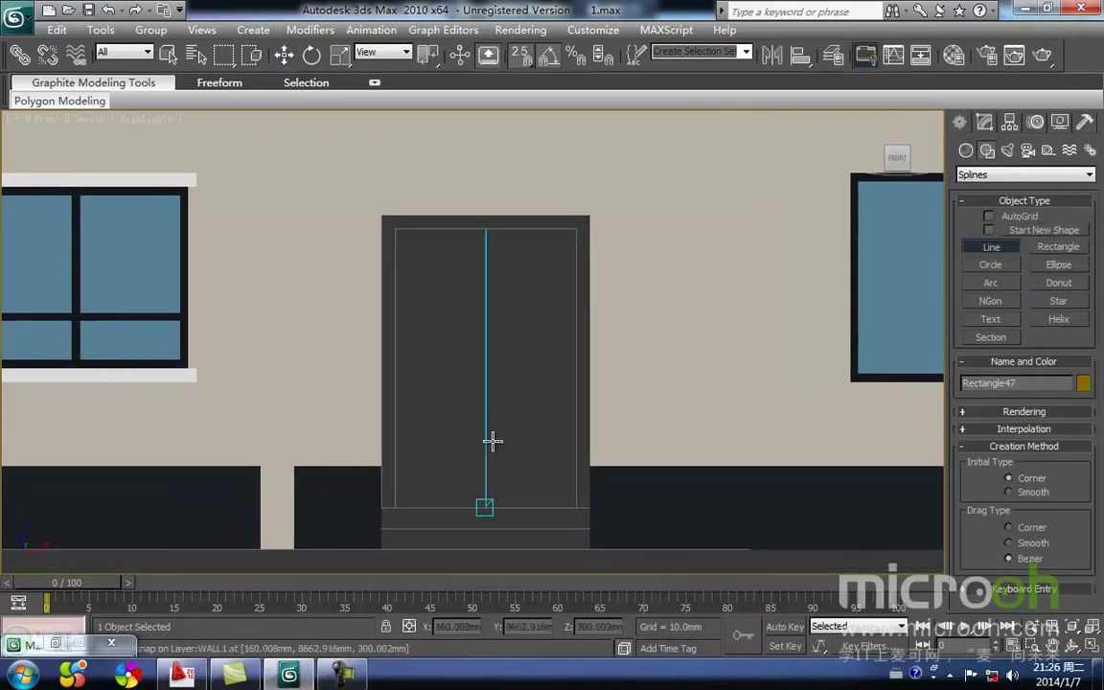
left_click(376, 508)
left_click(381, 220)
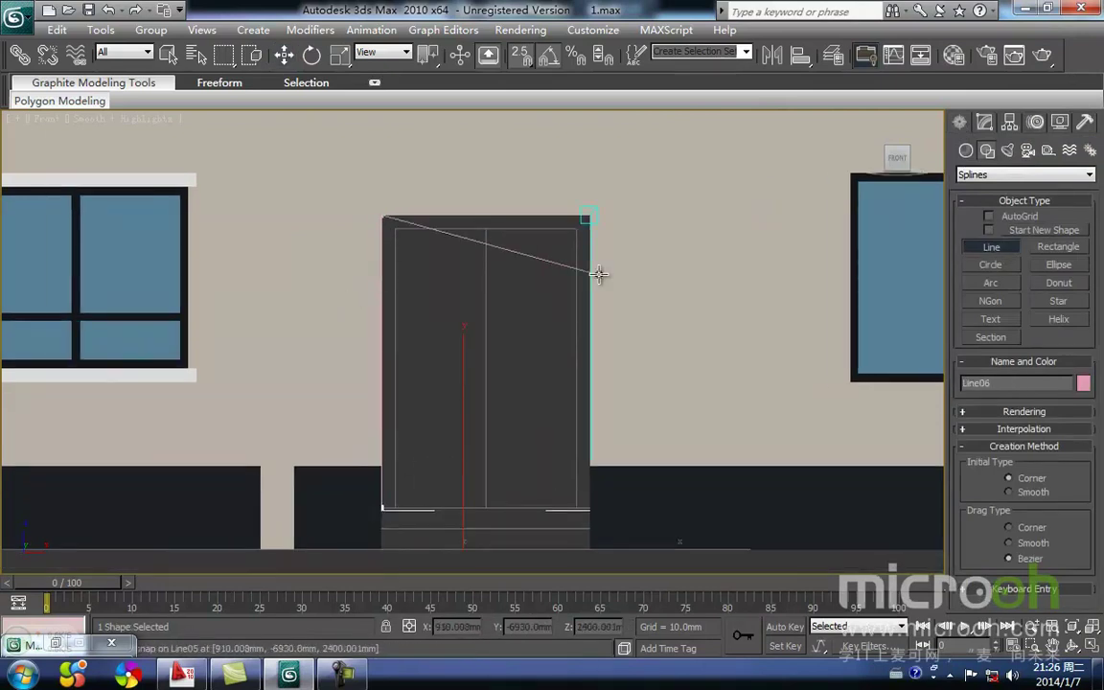
left_click(584, 217)
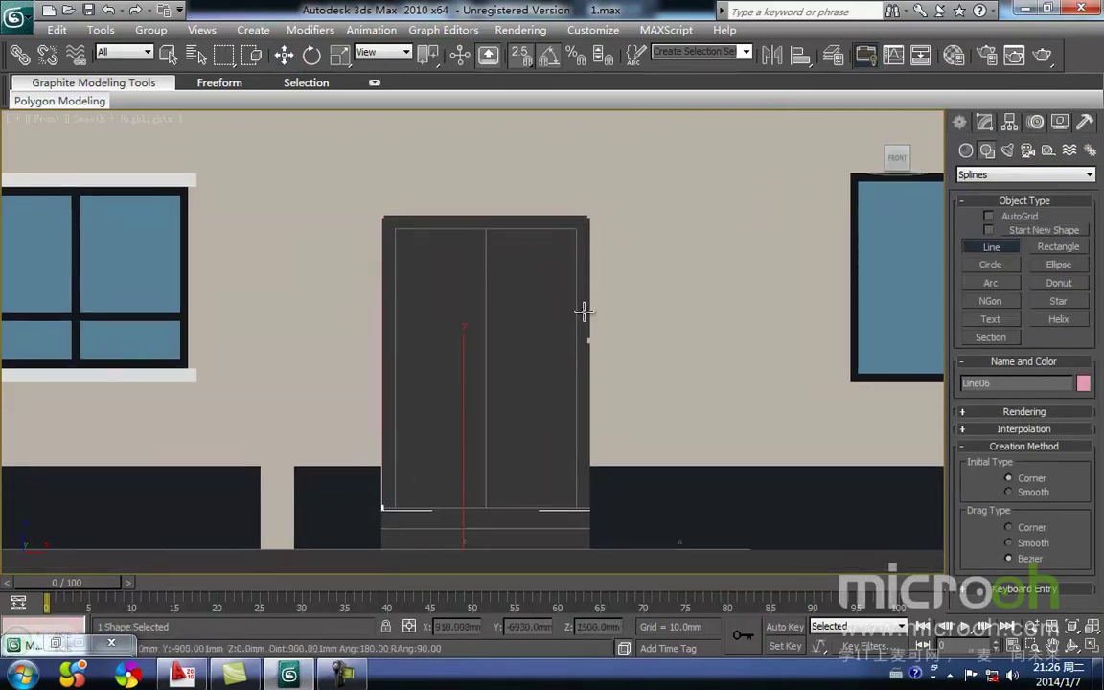
left_click(573, 506)
left_click(575, 228)
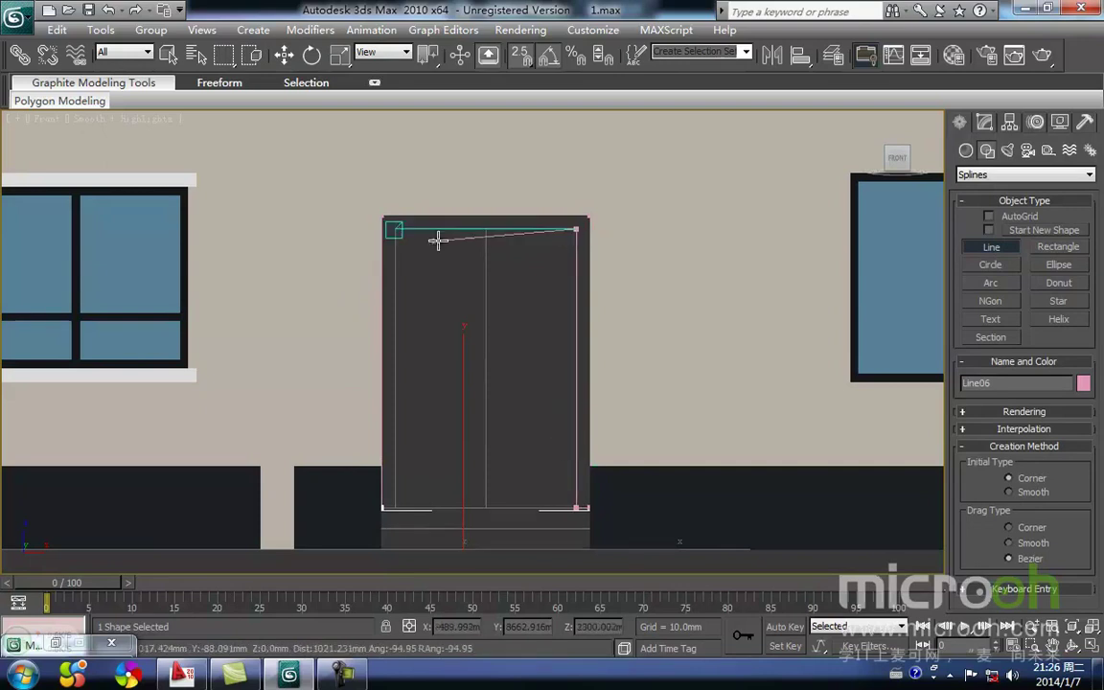
left_click(396, 229)
left_click(395, 508)
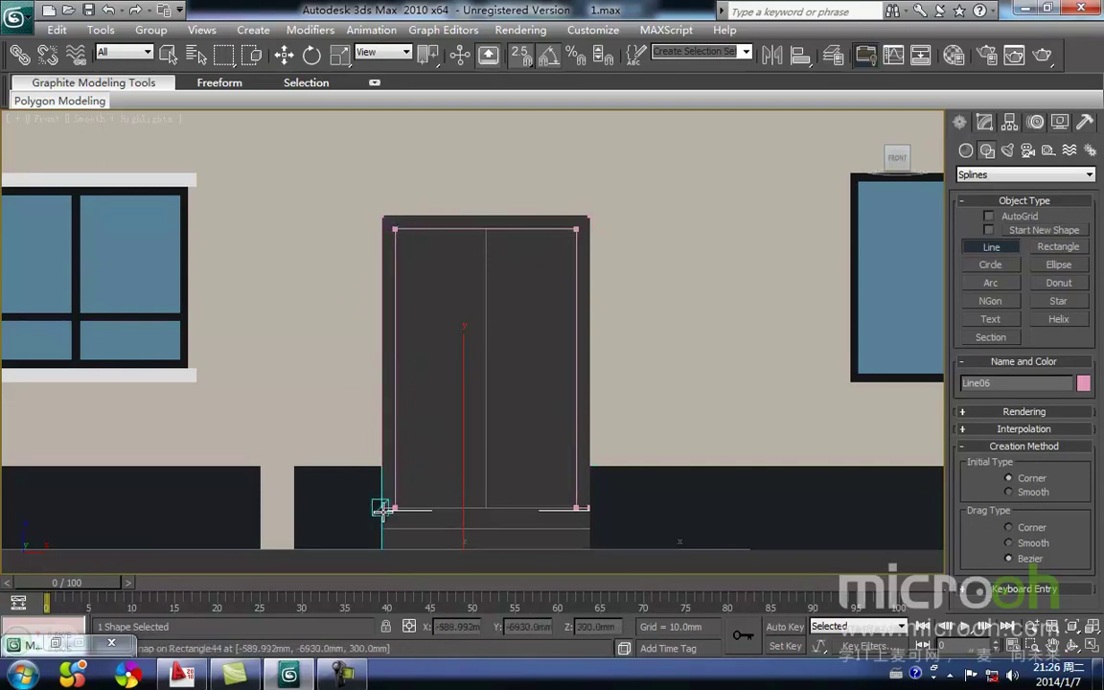
left_click(388, 513)
left_click(547, 398)
key("w")
- Extrude the door frame outline by 100 mm
middle_click_drag(439, 275, 433, 403)
left_click(447, 363)
left_click(442, 358)
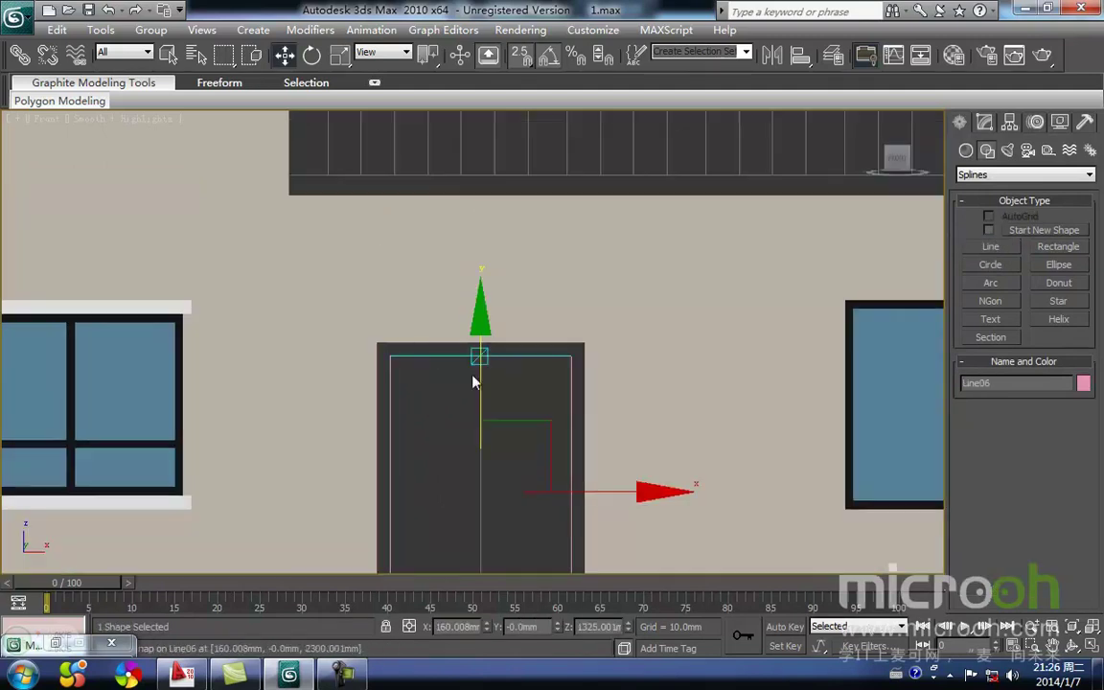
left_click(987, 121)
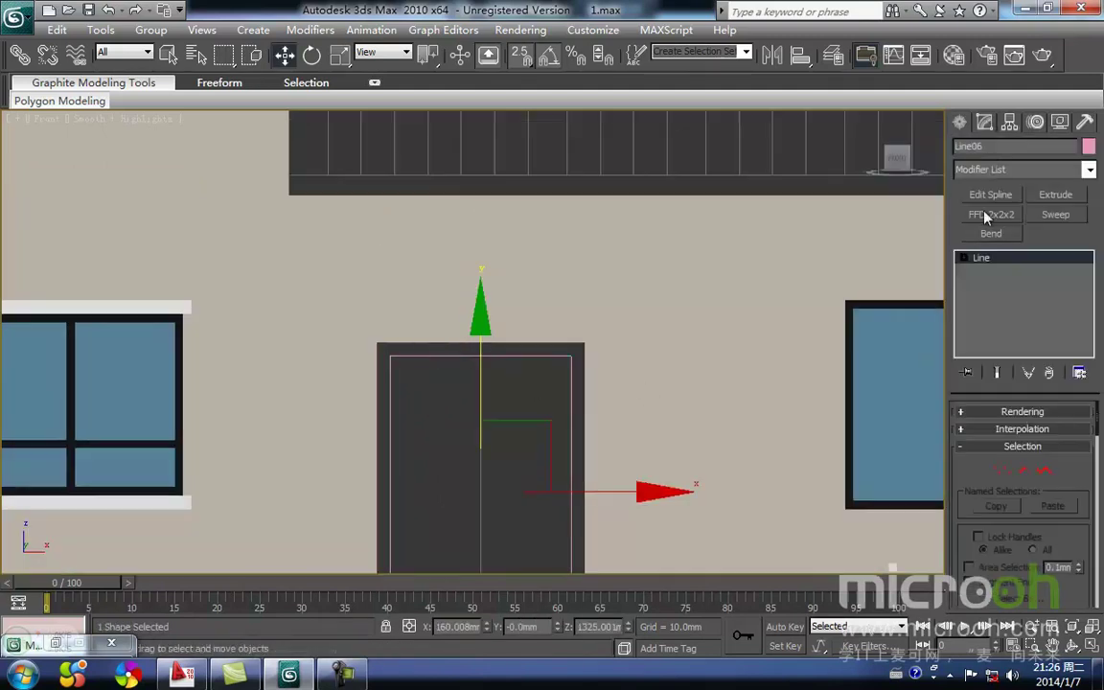
left_click(1055, 194)
double_click(1054, 434)
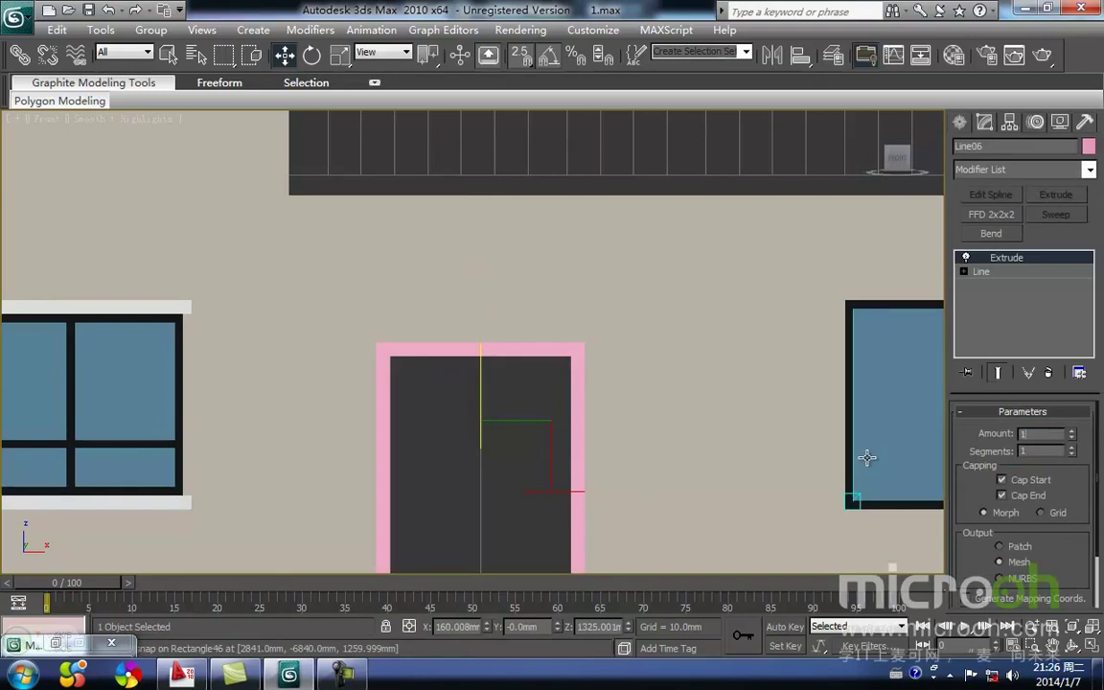
key("Return")
left_click(529, 395)
left_click(539, 351)
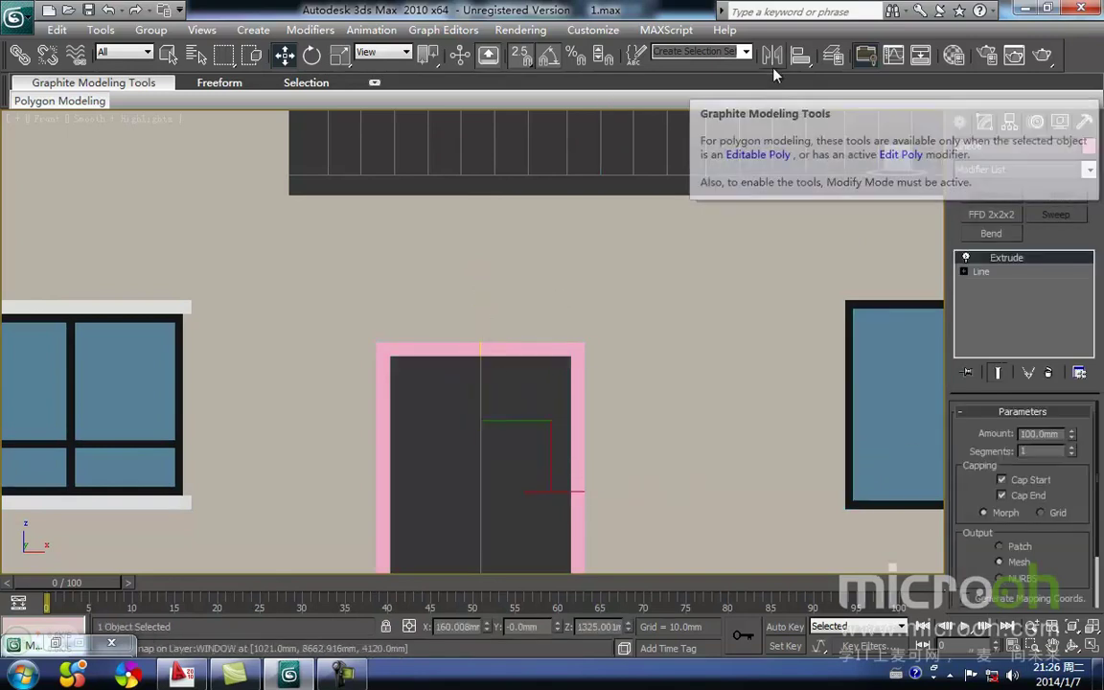
- Align the door frame to the surrounding wall, centre to centre in Z Position only
left_click(800, 55)
left_click(567, 246)
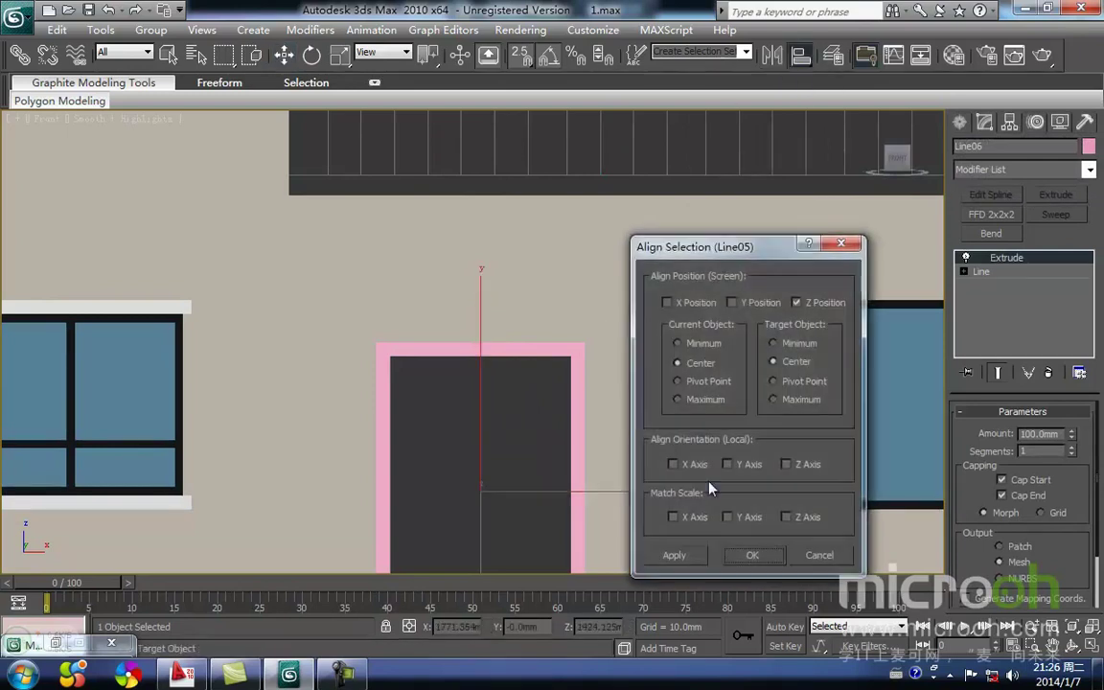
left_click(753, 555)
scroll(500, 459, "up", 2)
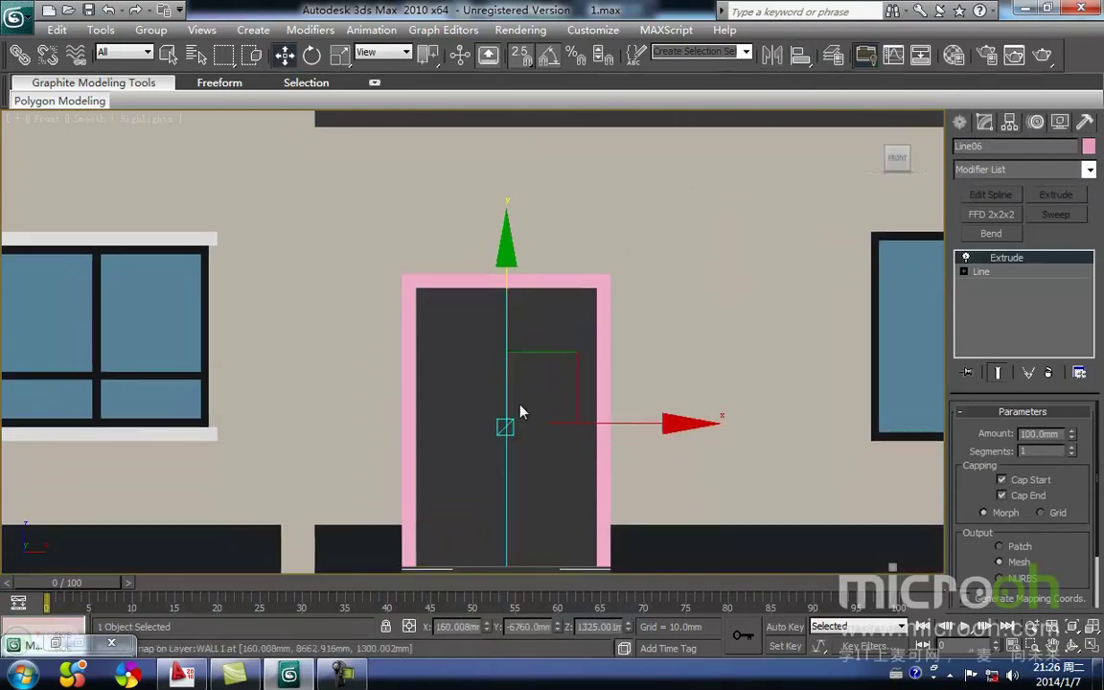
- Name the unused 13 - Default material 门
middle_click_drag(520, 413, 439, 412)
key("m")
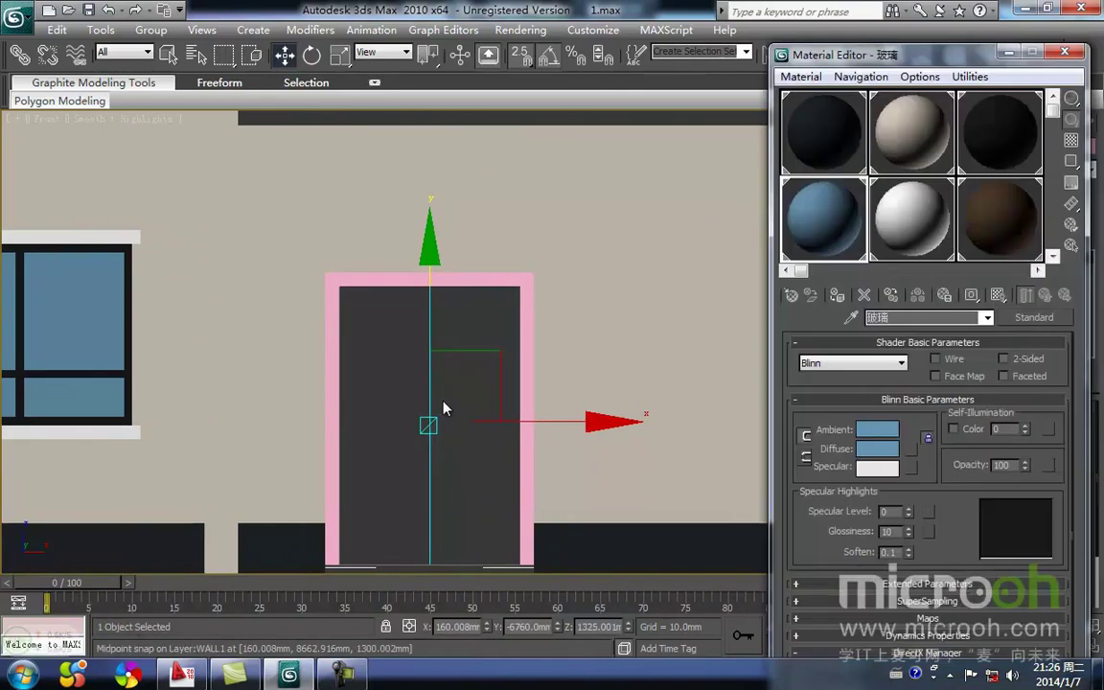
left_click_drag(1055, 115, 1054, 197)
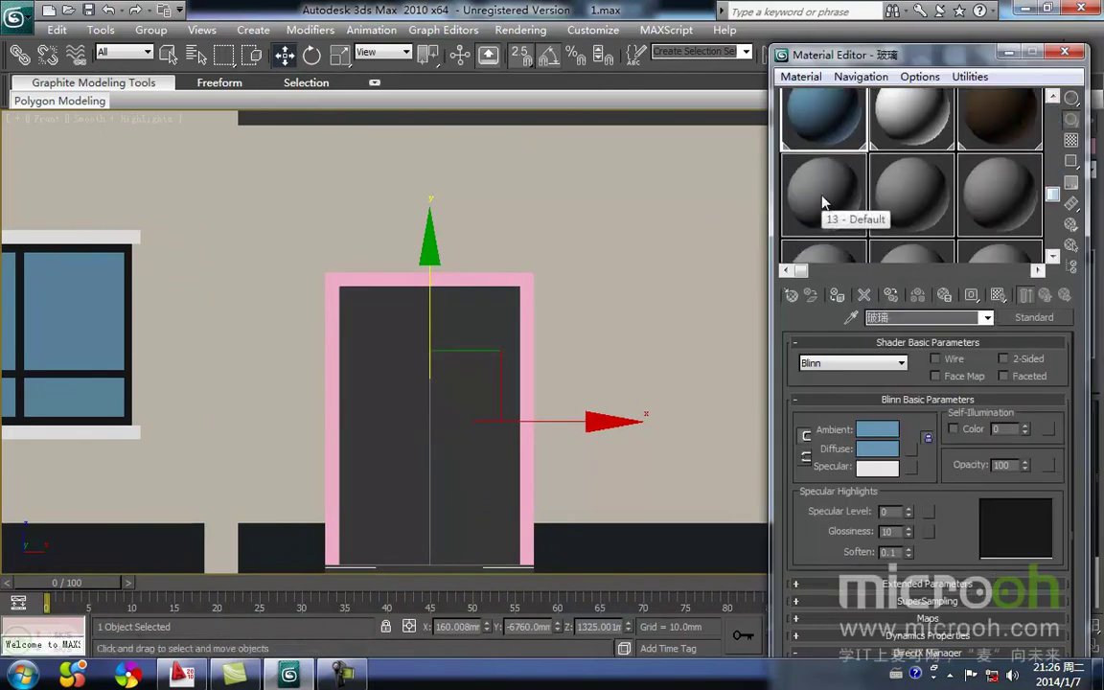
left_click(823, 197)
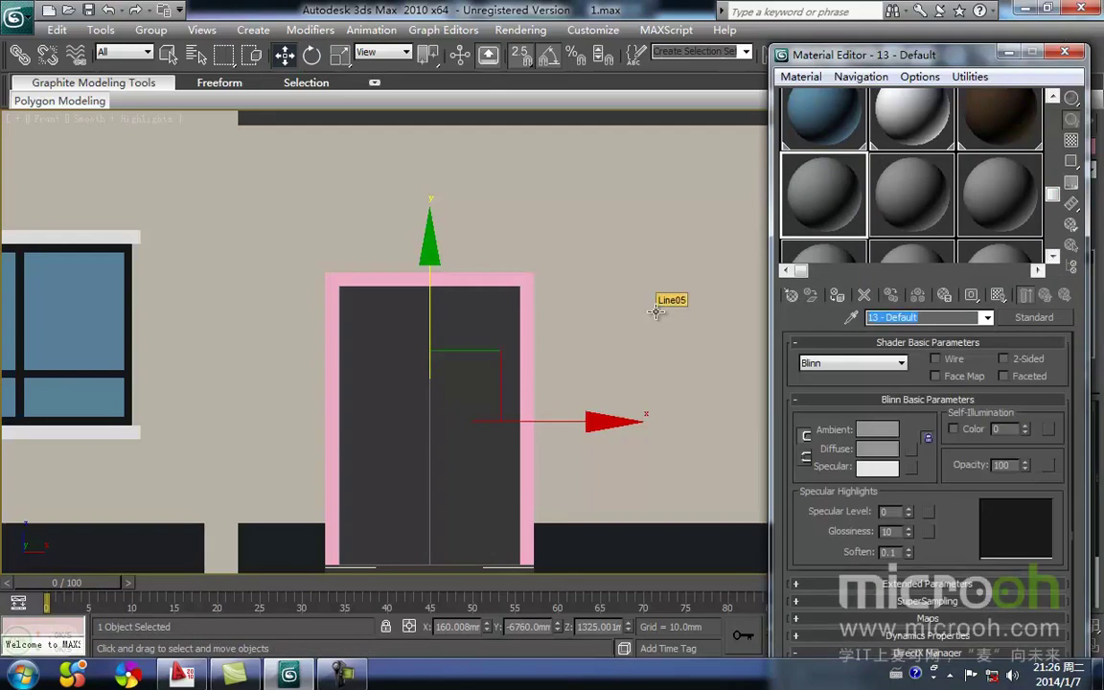
type("men2")
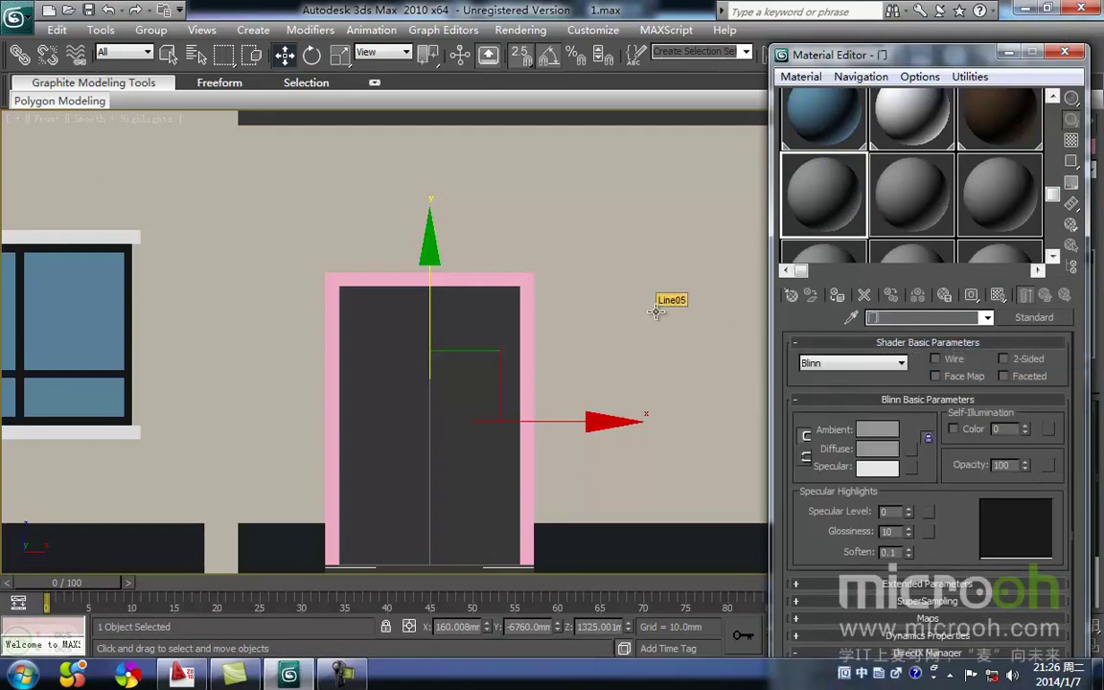
- Set the 门 material's ambient and diffuse colour to dark brown, about RGB 70, 53, 37, and assign it to the door frame
left_click(880, 431)
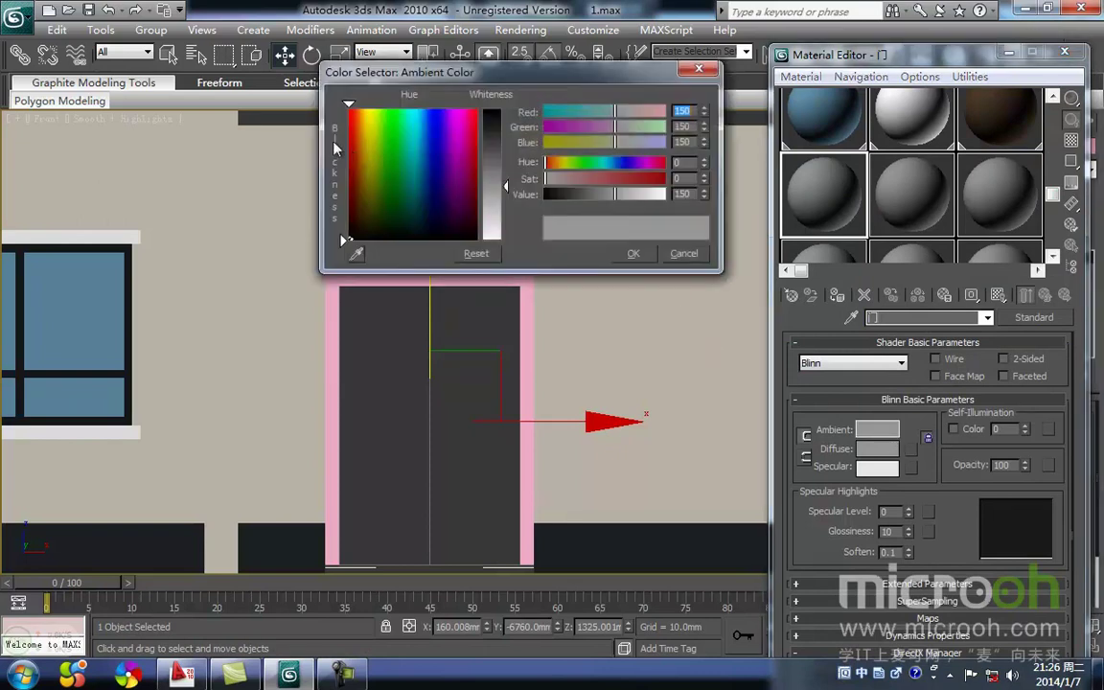
left_click_drag(381, 213, 359, 223)
left_click_drag(506, 167, 506, 128)
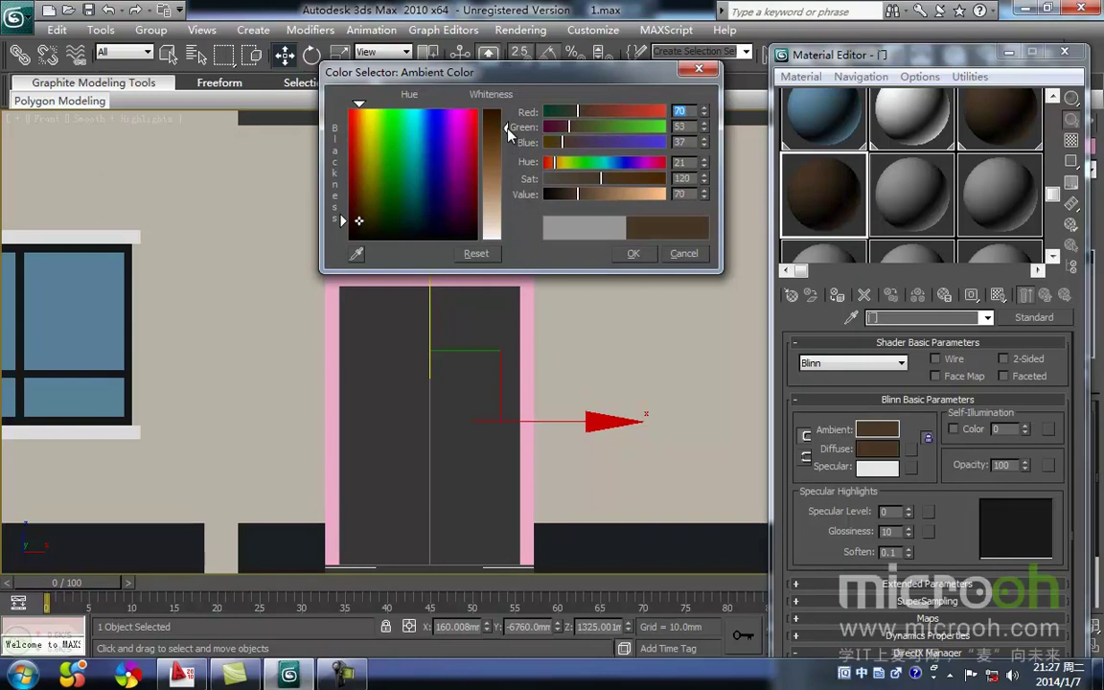
left_click(633, 253)
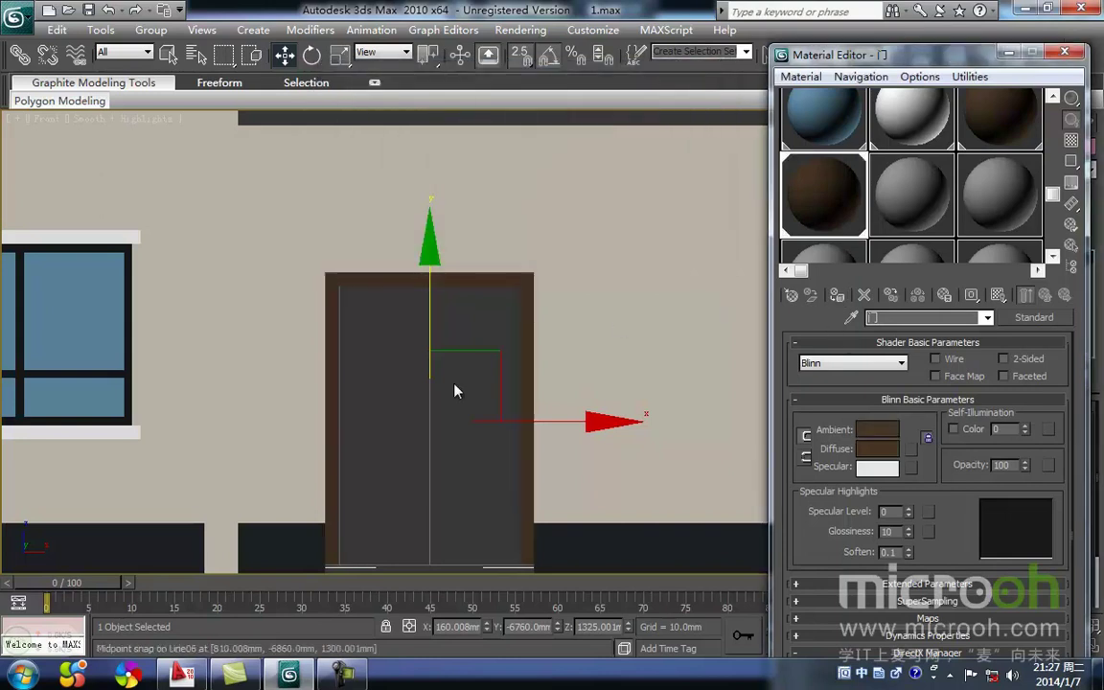
middle_click_drag(406, 419, 392, 296)
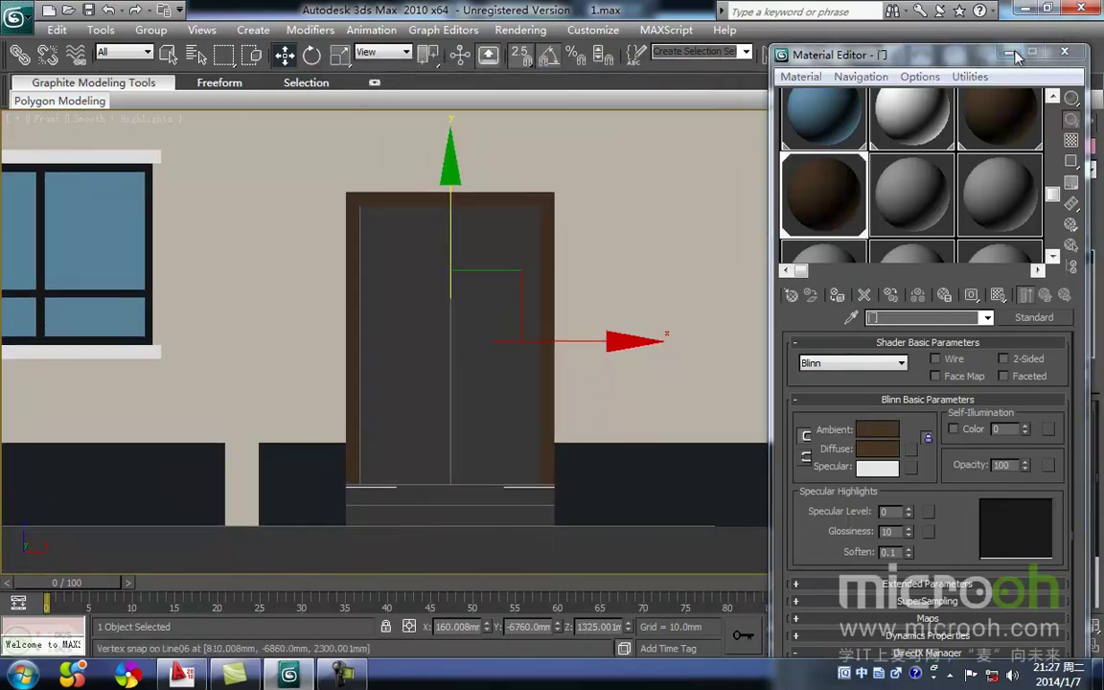
left_click(1014, 53)
- Draw a rectangle filling the opening inside the entrance door frame and keep it selected
middle_click_drag(445, 338, 403, 343)
middle_click_drag(493, 510, 494, 468)
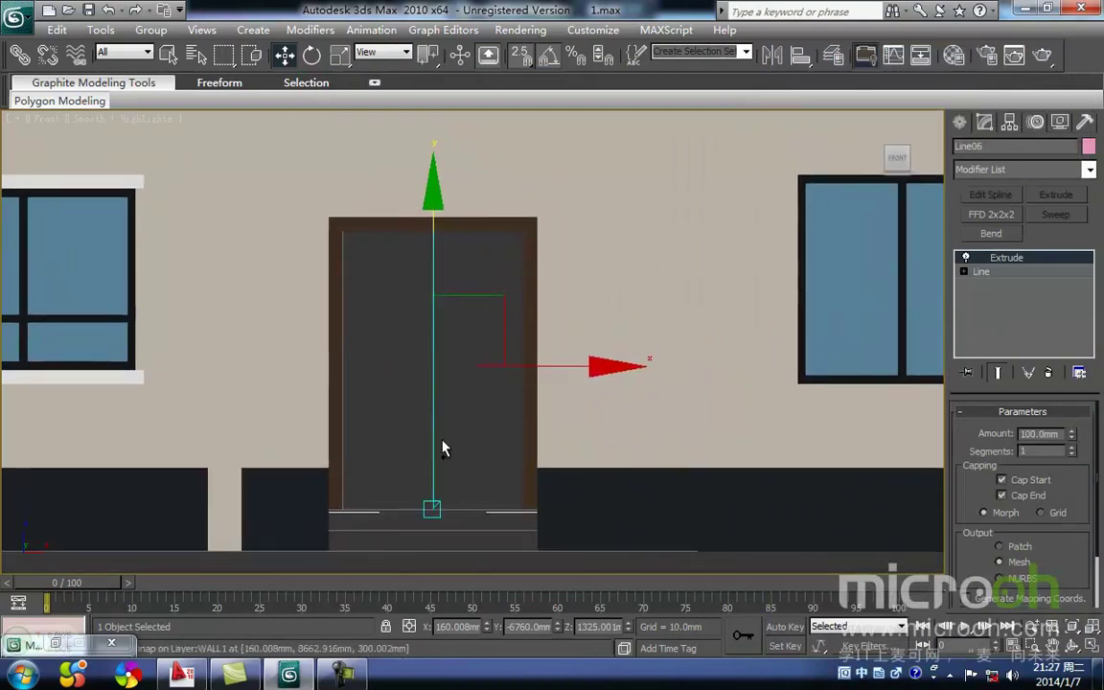
left_click(960, 123)
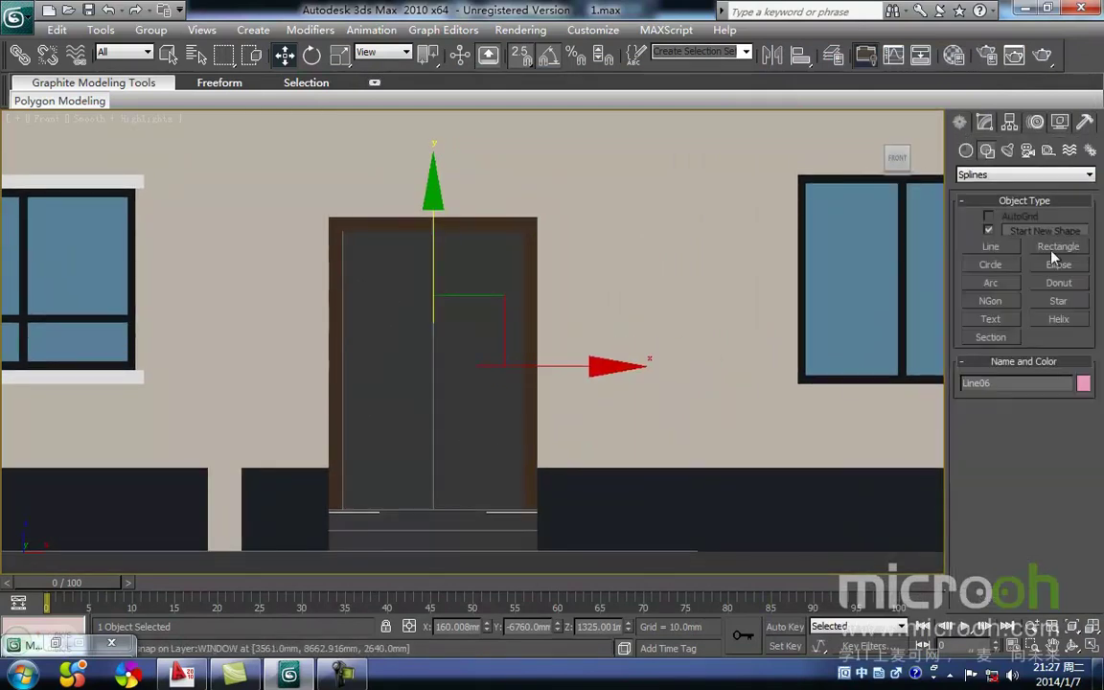
left_click(1054, 251)
left_click_drag(344, 233, 516, 507)
right_click(472, 444)
left_click(451, 552)
key("ctrl+z")
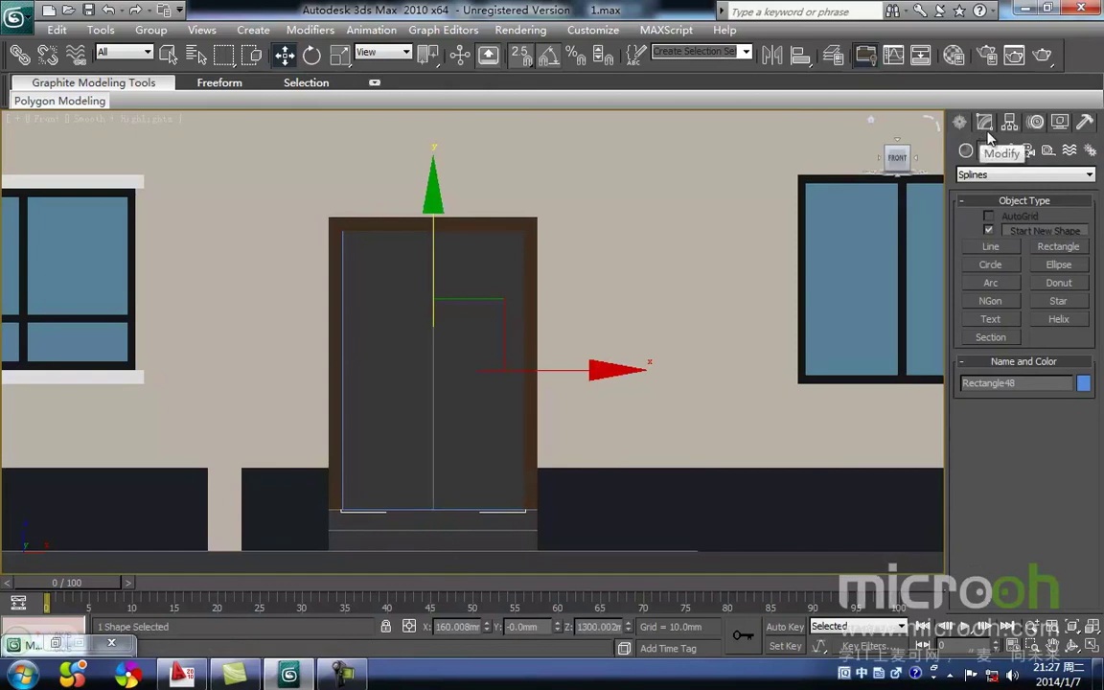
- Extrude the door panel rectangle by 50 mm
left_click(984, 122)
left_click(1055, 194)
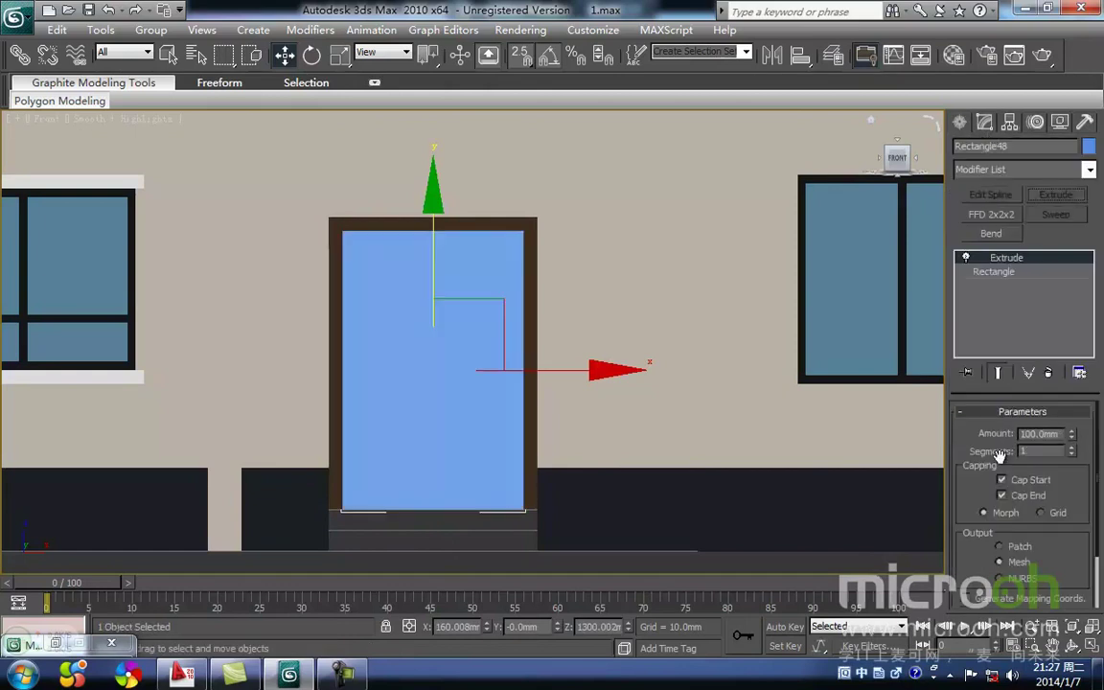
double_click(1056, 437)
key("Return")
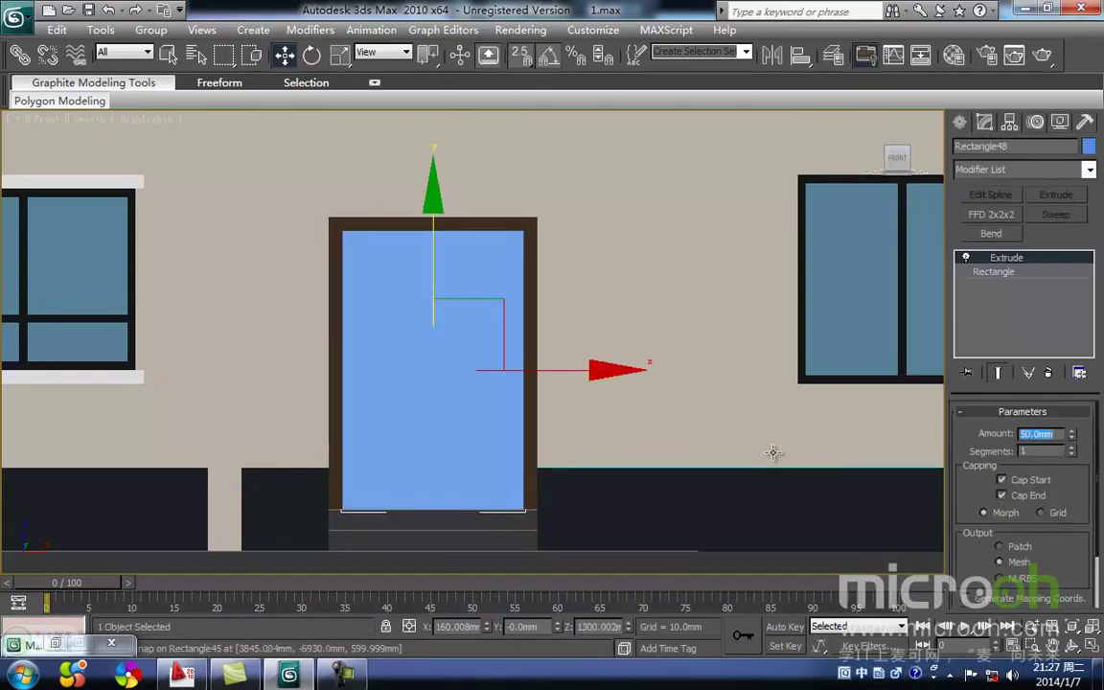
middle_click_drag(469, 536, 507, 446)
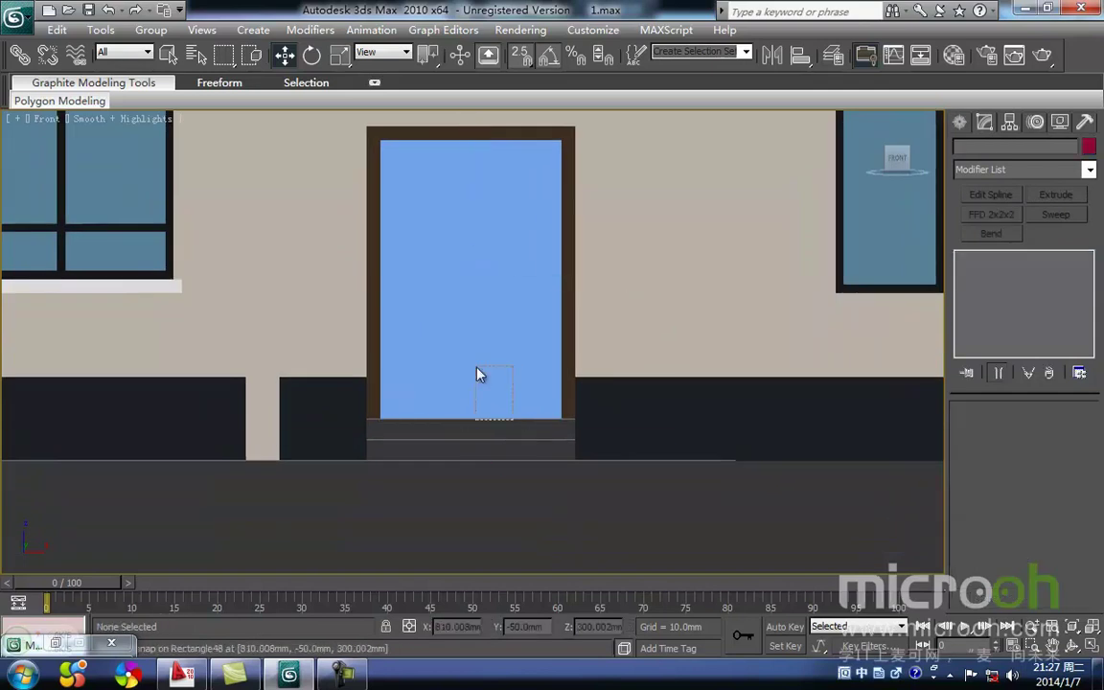
middle_click_drag(469, 412, 503, 397)
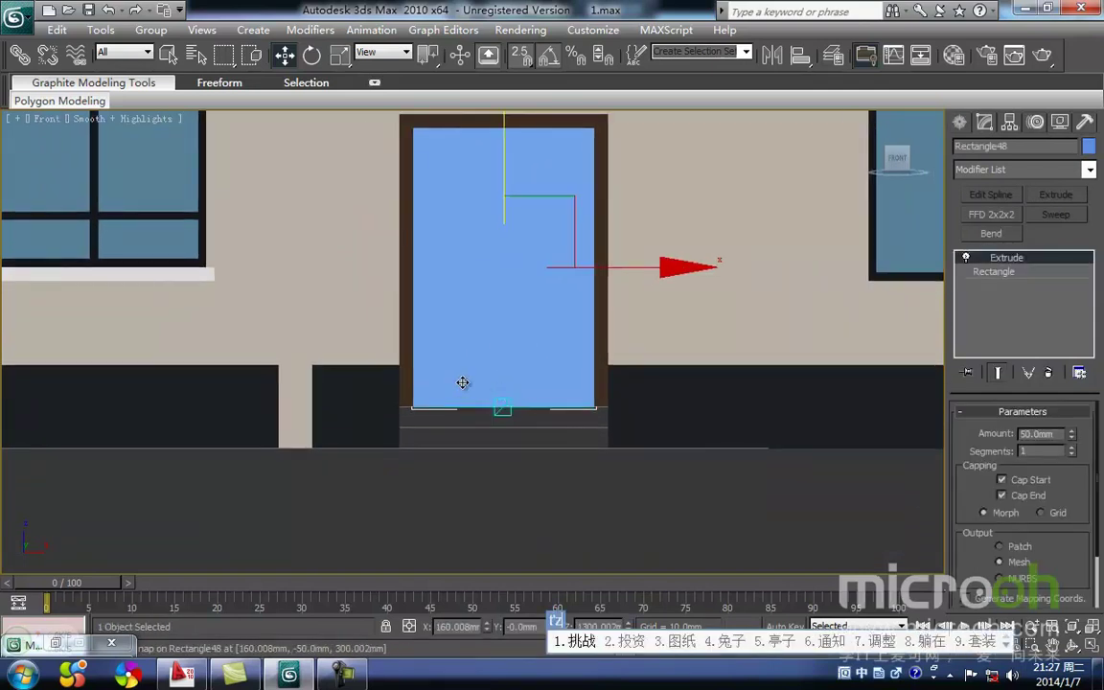
- In the top view, move the door panel along Y into the middle of the door frame's thickness
scroll(522, 350, "down", 3)
key("t")
key("z")
scroll(426, 355, "down", 6)
middle_click_drag(477, 292, 513, 150)
left_click_drag(517, 143, 517, 475)
scroll(519, 422, "up", 5)
key("F3")
scroll(518, 418, "up", 2)
mouse_move(515, 422)
middle_mouse_down()
mouse_move(483, 251)
mouse_move(423, 111)
middle_mouse_up()
scroll(481, 287, "up", 2)
left_click_drag(450, 234, 449, 290)
mouse_move(522, 290)
middle_mouse_down()
mouse_move(483, 323)
mouse_move(480, 302)
middle_mouse_up()
- Assign the brown 门 material to the door panel in the shaded front view, deselect it and minimize the material editor
key("f")
key("z")
key("F3")
middle_click_drag(465, 391, 473, 345)
key("m")
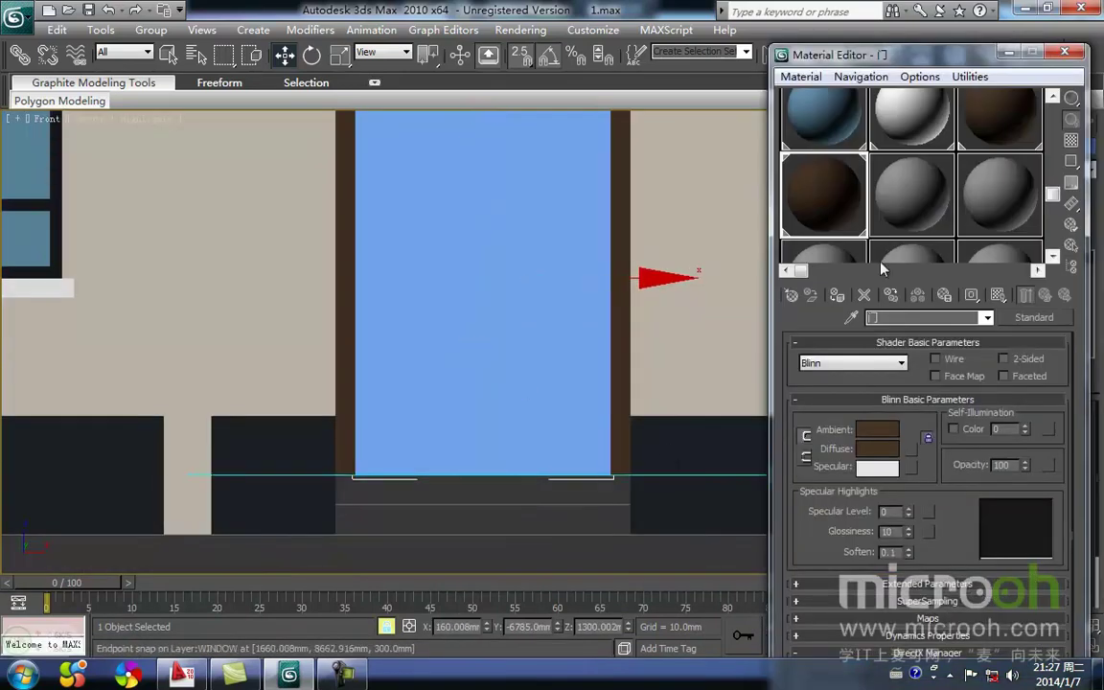
left_click(837, 294)
middle_click_drag(537, 458, 539, 419)
scroll(540, 419, "down", 3)
left_click(545, 496)
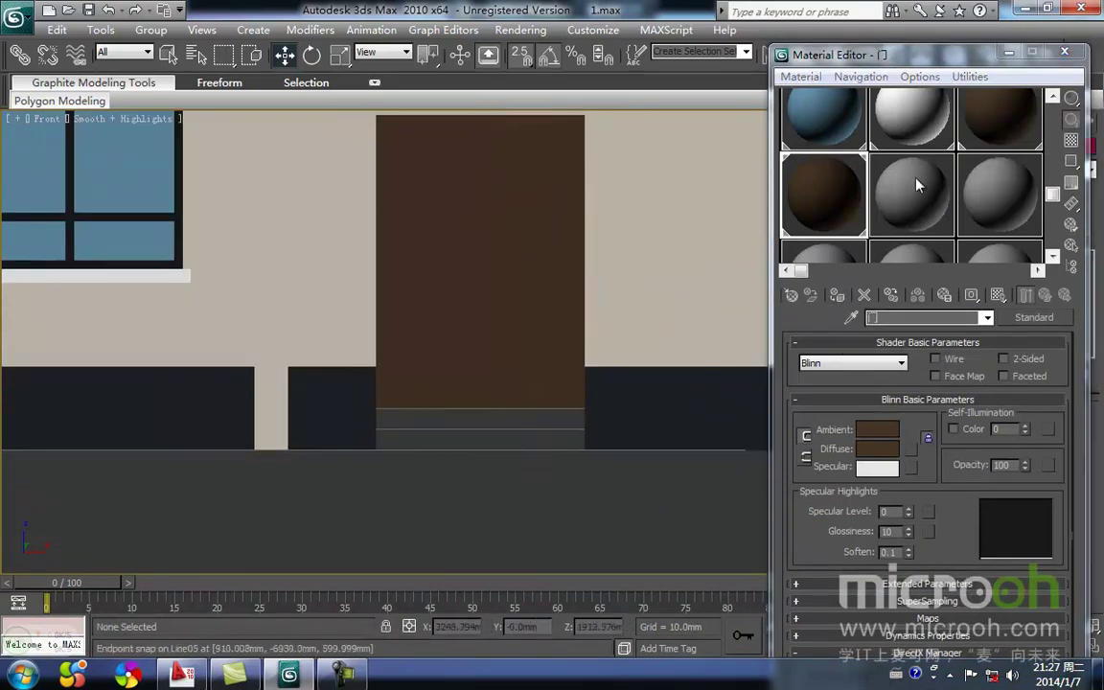
left_click(1006, 53)
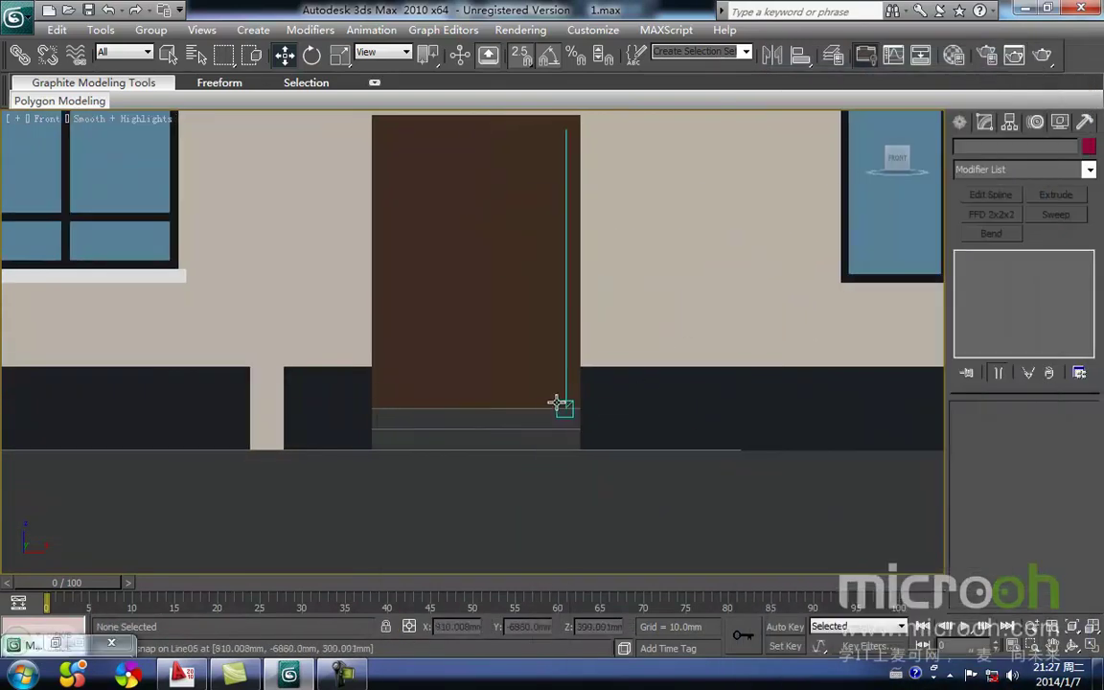
- Examine the entrance steps and their side blocks on the front elevation in wireframe
key("F3")
mouse_move(482, 496)
middle_mouse_down()
mouse_move(505, 421)
mouse_move(476, 527)
mouse_move(468, 494)
middle_mouse_up()
scroll(477, 487, "down", 2)
scroll(467, 493, "down", 4)
scroll(567, 461, "up", 6)
key("F3")
key("F3")
scroll(480, 498, "up", 4)
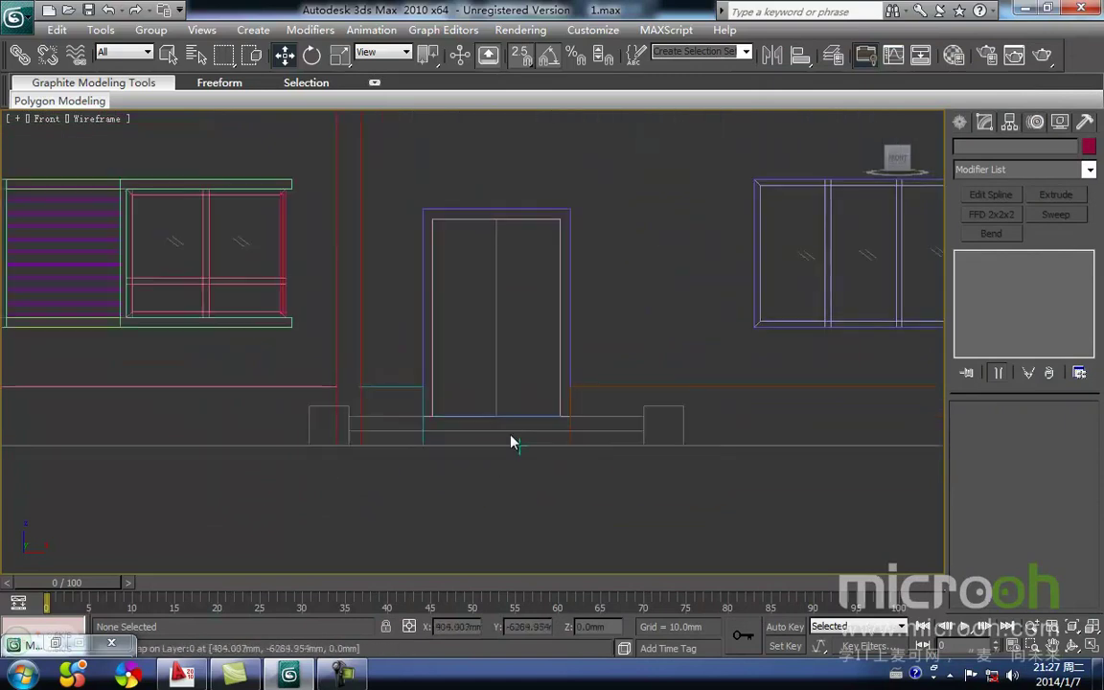
middle_click_drag(439, 470, 418, 466)
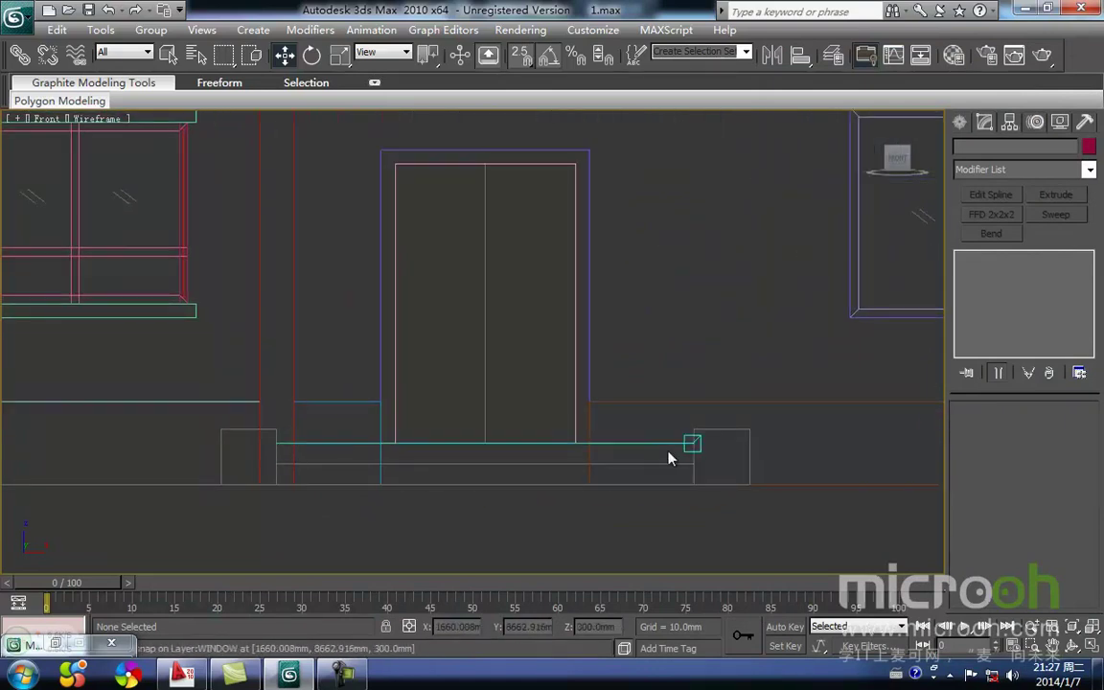
- Examine the plan layout of the entrance steps and side blocks in the top view
middle_click_drag(543, 460, 589, 407)
key("t")
scroll(485, 446, "down", 5)
scroll(496, 419, "up", 4)
scroll(495, 419, "up", 1)
middle_click_drag(505, 441, 492, 358)
scroll(452, 386, "up", 2)
middle_click_drag(443, 409, 397, 444)
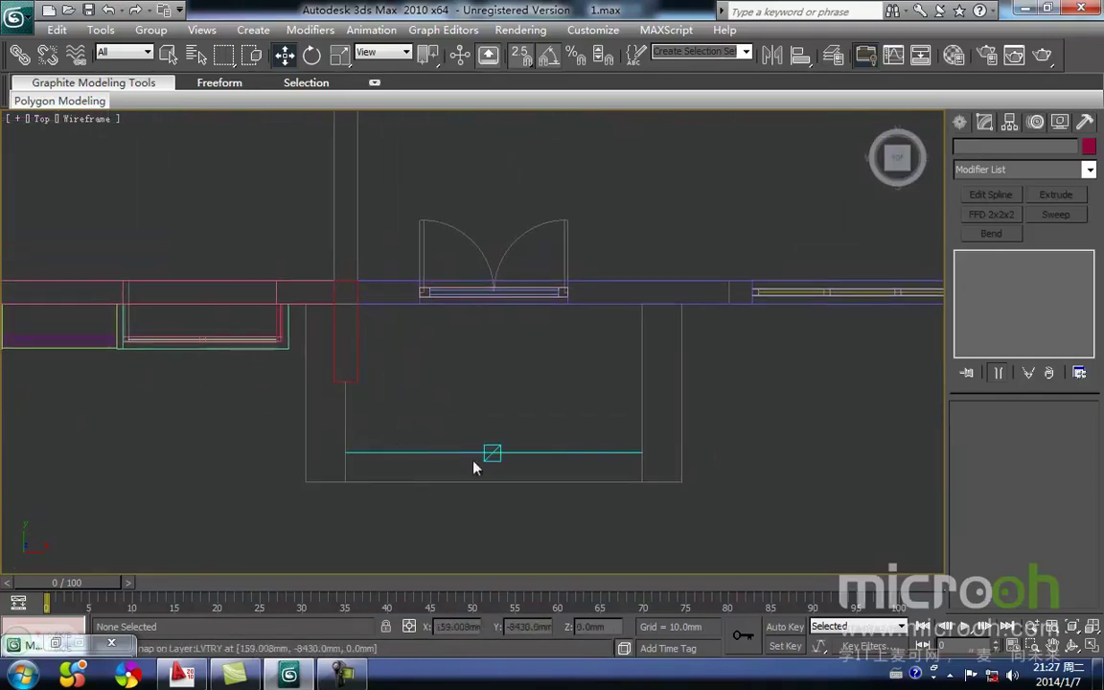
middle_click_drag(479, 458, 520, 436)
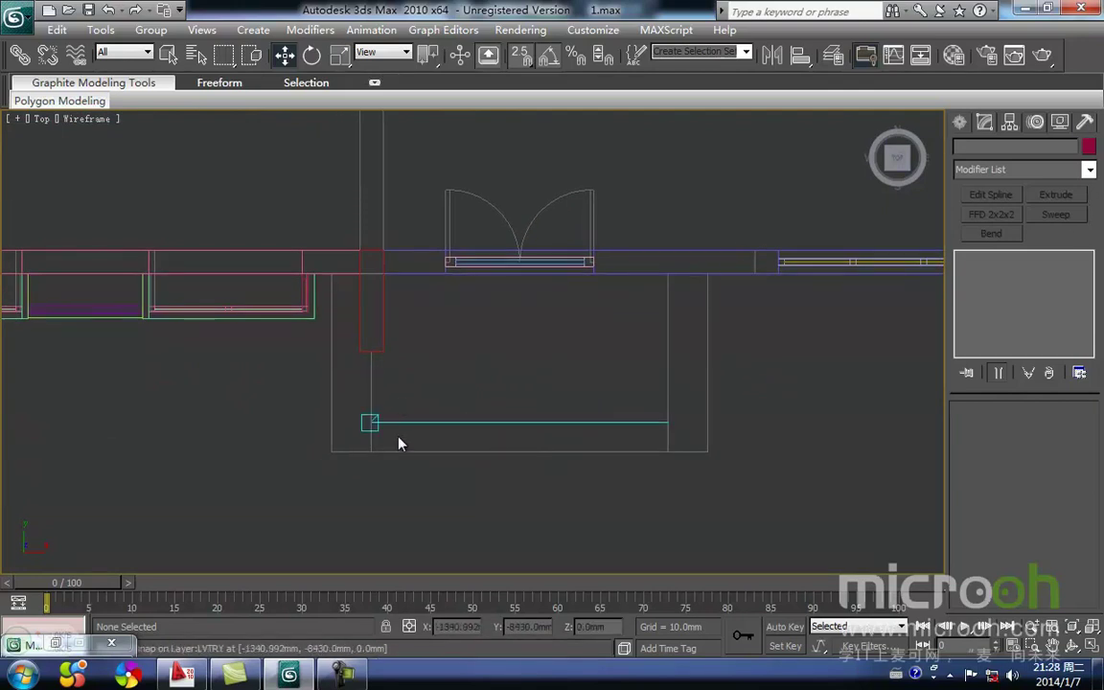
- Compare the entrance steps' outline in the front elevation with their layout in the top view
middle_click_drag(650, 446, 624, 478)
key("f")
key("z")
middle_click_drag(483, 369, 534, 264)
scroll(616, 407, "up", 2)
middle_click_drag(550, 420, 433, 366)
middle_click_drag(527, 396, 508, 365)
key("t")
scroll(510, 422, "down", 5)
scroll(507, 365, "up", 7)
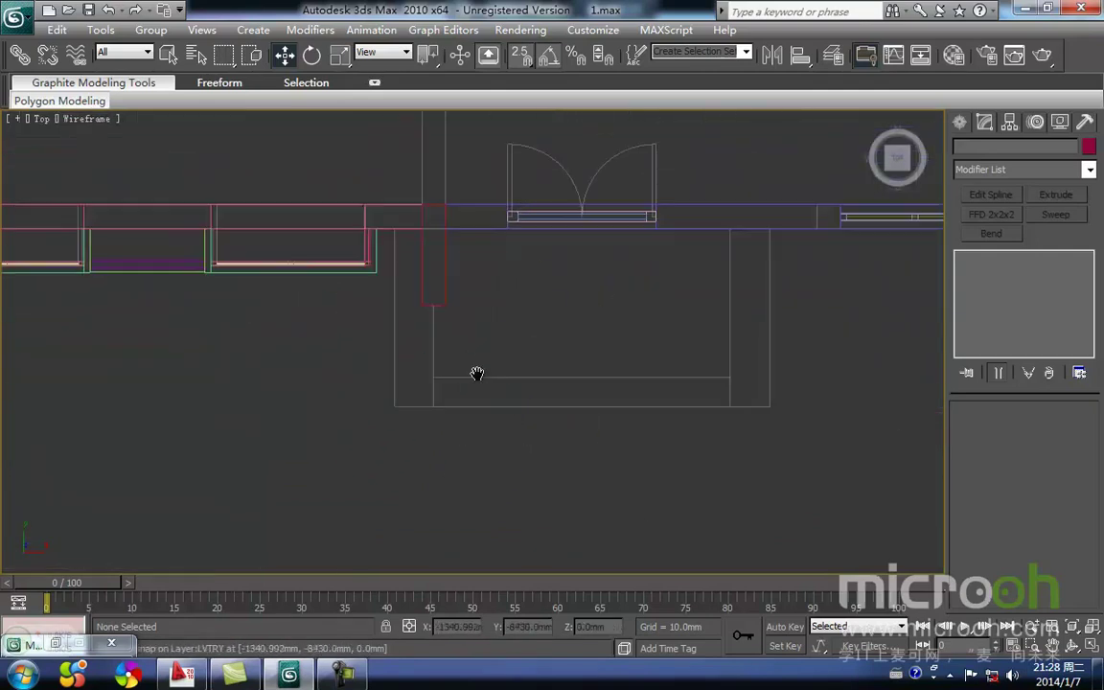
- In the top view, trace a 300 by 3000 mm rectangle over the front tread strip of the entrance steps
left_click(961, 123)
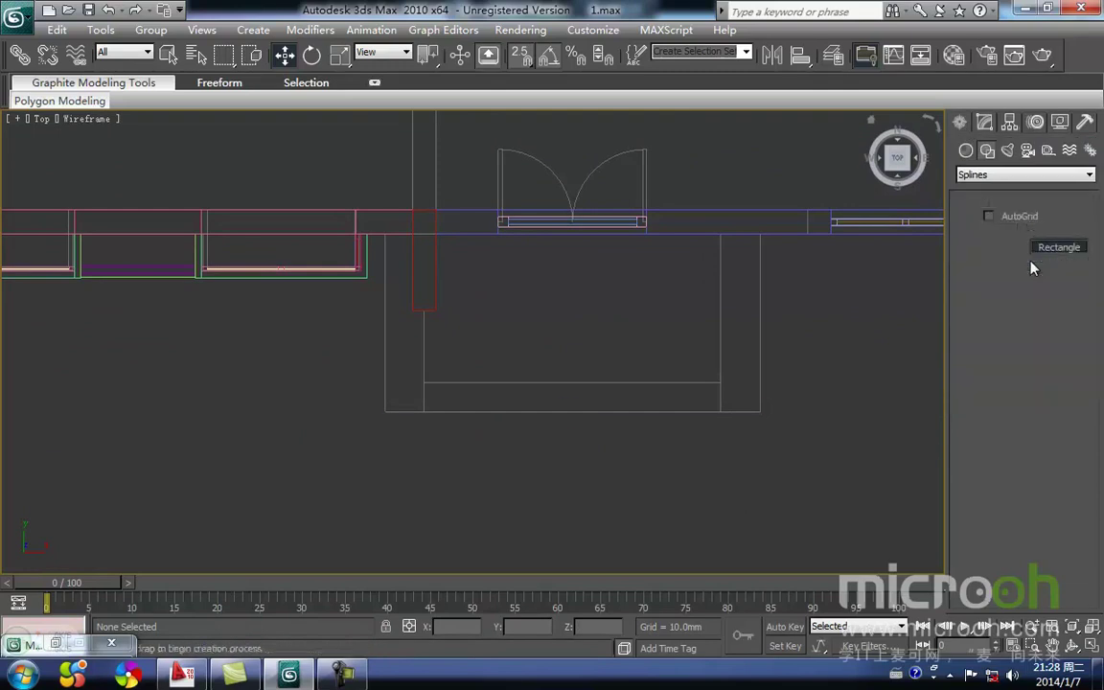
left_click(1058, 248)
left_click_drag(414, 377, 709, 408)
key("w")
left_click(659, 438)
- Extrude the front tread rectangle 150 mm and deselect it
left_click(564, 381)
key("f")
scroll(489, 351, "up", 4)
middle_click_drag(489, 351, 620, 428)
left_click(985, 121)
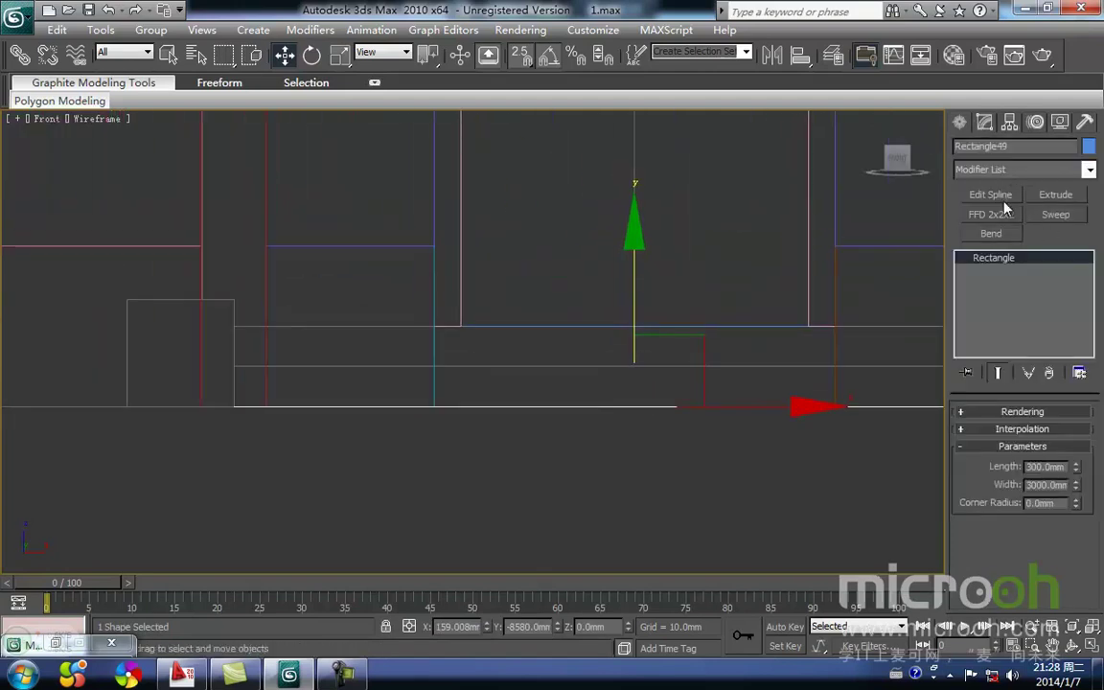
left_click(1056, 195)
left_click_drag(1056, 437, 887, 434)
type("150")
key("Return")
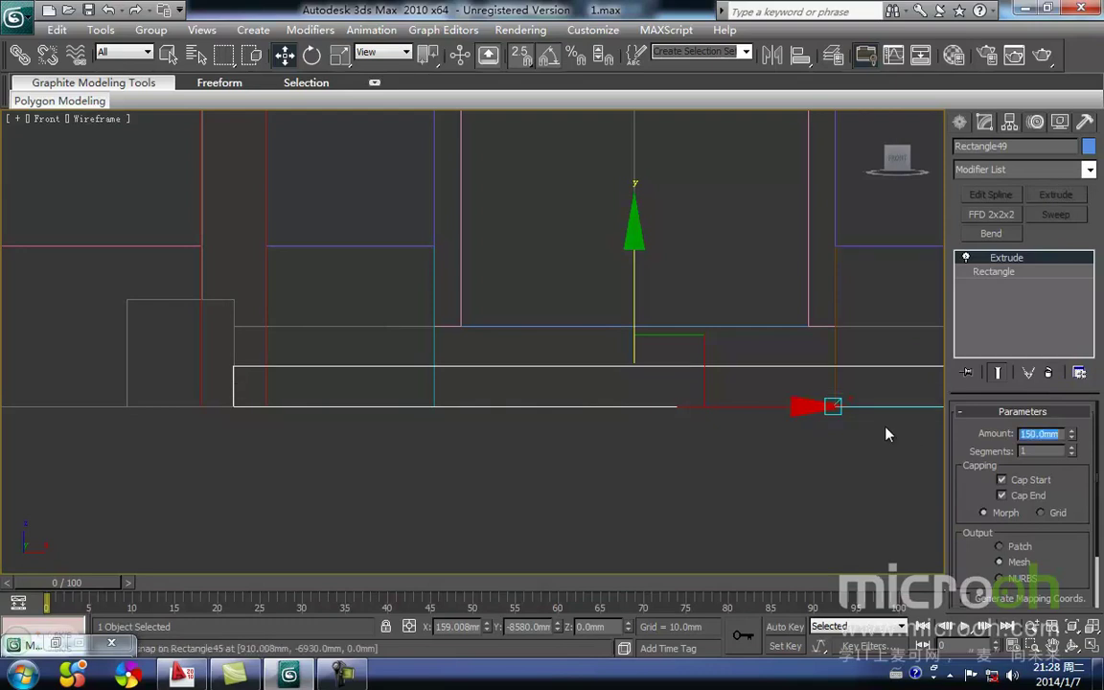
left_click(613, 453)
- In the top view, trace a 1500 by 3000 mm rectangle over the landing between the lower step and the wall
middle_click_drag(613, 453, 584, 436)
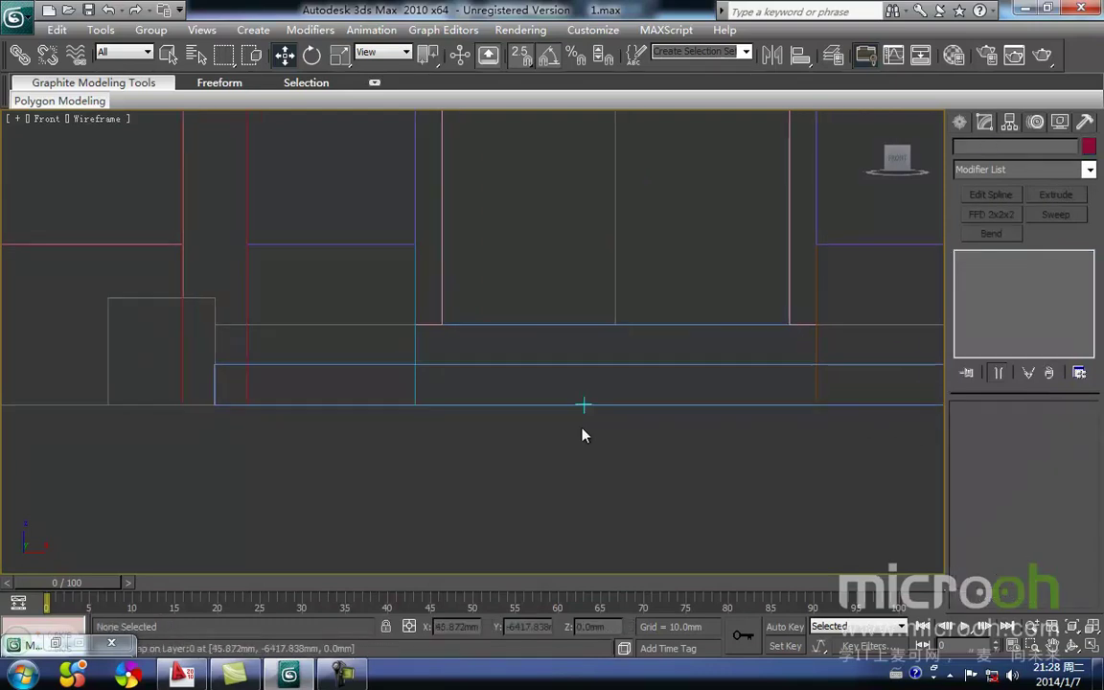
key("F3")
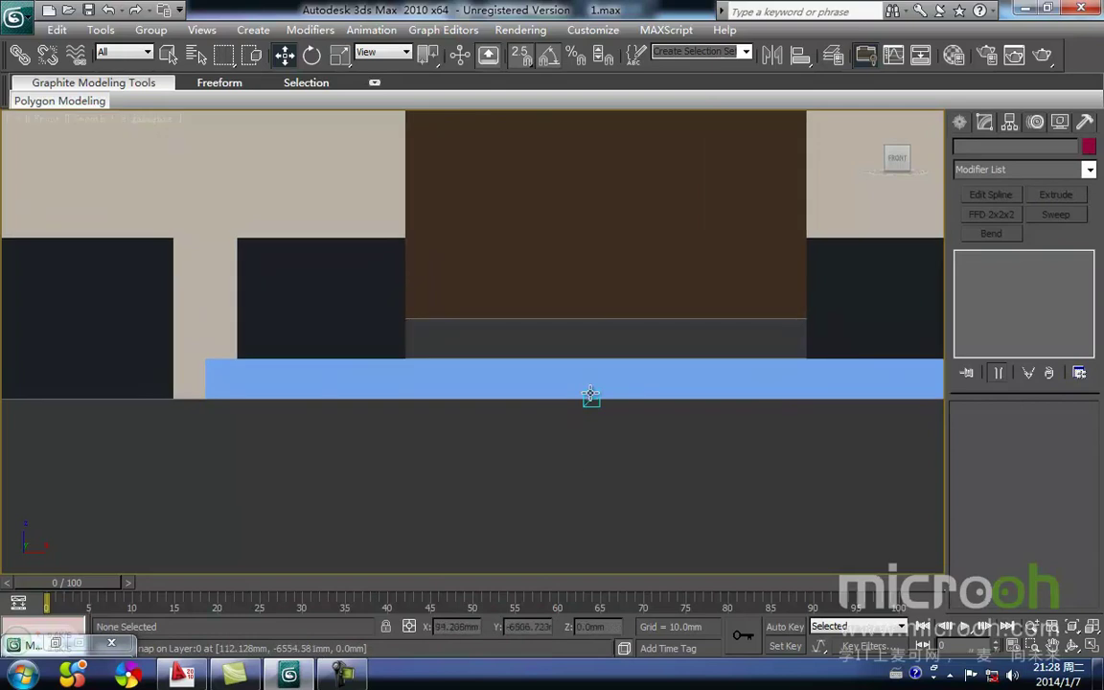
left_click(591, 388)
key("t")
key("z")
key("F3")
scroll(514, 412, "down", 2)
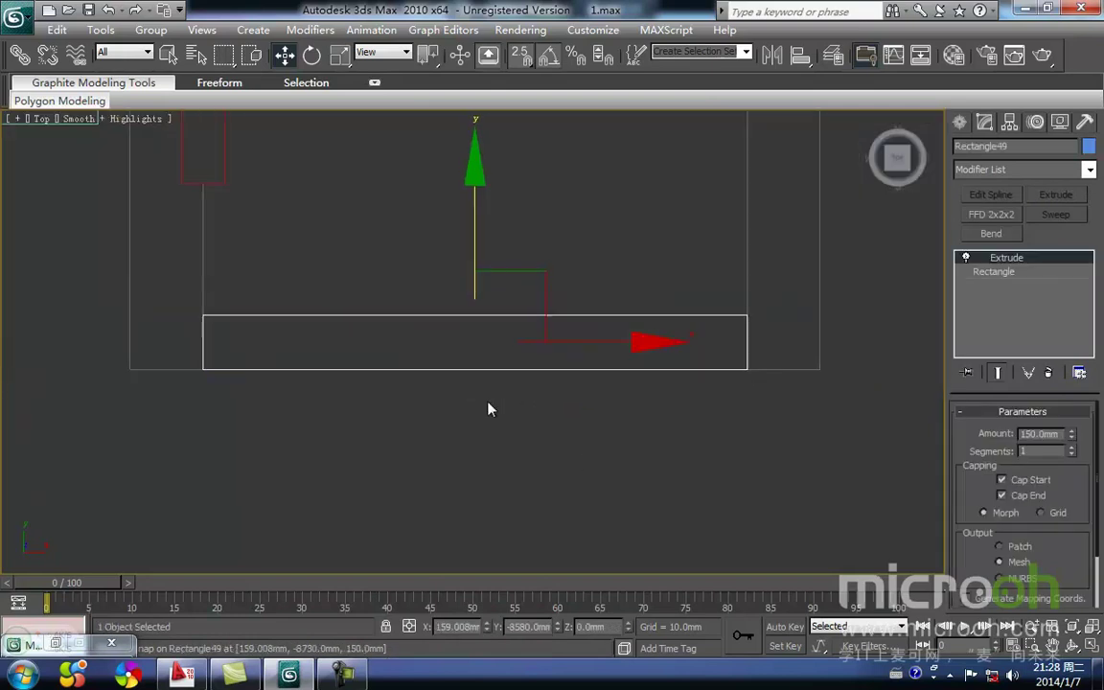
left_click(506, 404)
middle_click_drag(367, 253, 363, 344)
left_click(964, 123)
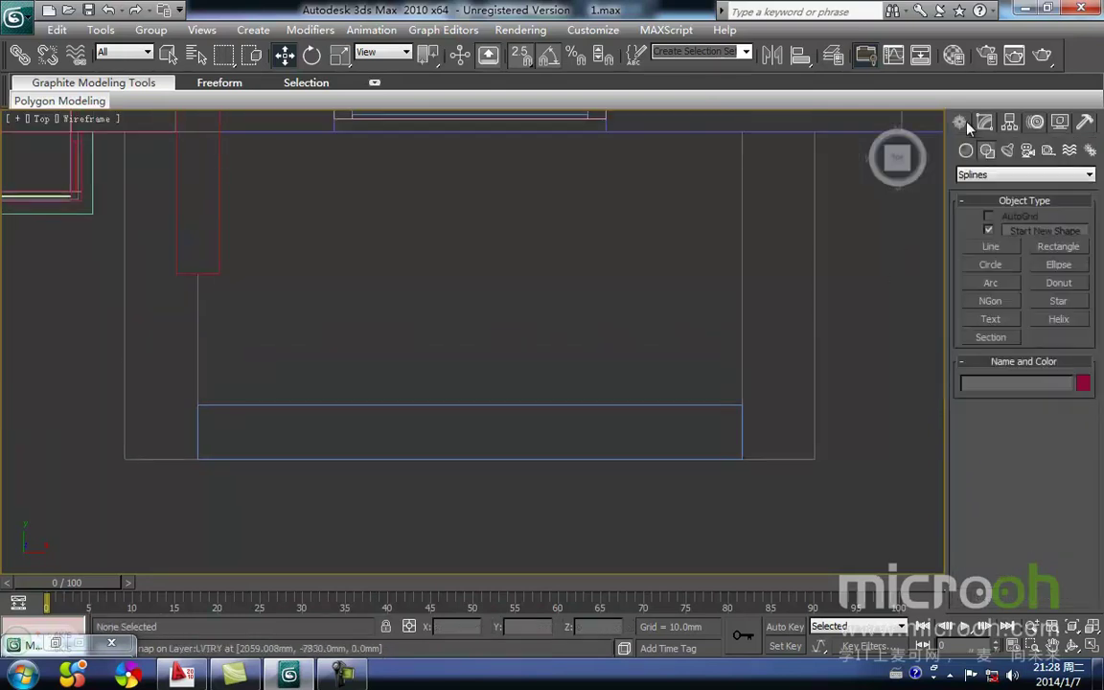
left_click(1054, 251)
middle_click_drag(457, 251, 441, 311)
left_click_drag(182, 465, 721, 193)
right_click(657, 313)
- Extrude the landing rectangle 150 mm
left_click(727, 405)
scroll(589, 395, "down", 2)
middle_click_drag(620, 395, 660, 393)
key("f")
key("z")
scroll(501, 377, "down", 1)
middle_click_drag(515, 376, 558, 389)
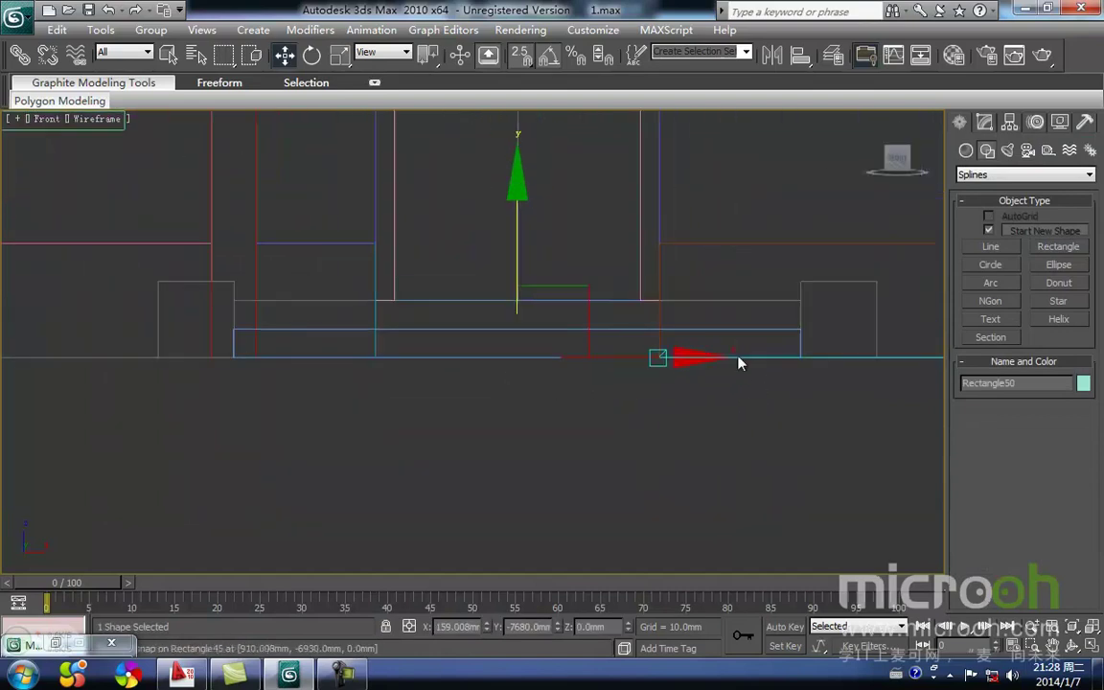
left_click(985, 121)
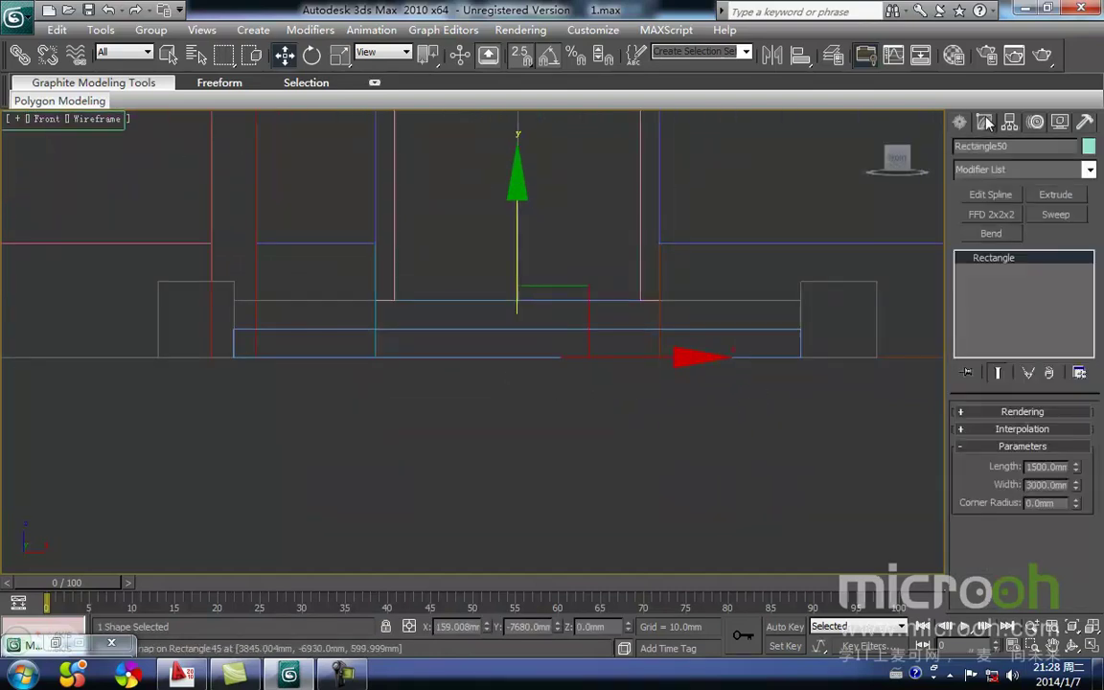
left_click(1054, 194)
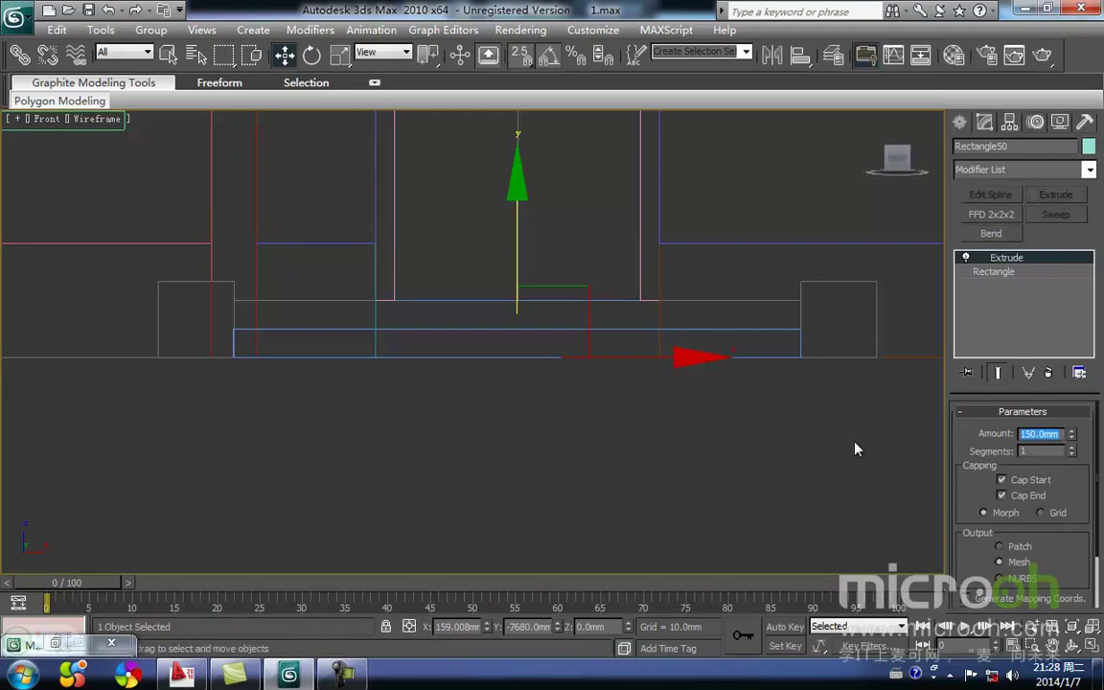
- In the left view, move the landing slab straight up so its underside meets the top of the lower step
middle_click_drag(604, 367, 562, 393)
scroll(643, 362, "down", 2)
key("l")
key("z")
scroll(585, 382, "down", 3)
scroll(611, 380, "up", 3)
key("space")
left_click_drag(483, 348, 483, 327)
right_click(483, 326)
middle_click_drag(770, 361, 613, 356)
left_click_drag(613, 356, 732, 374)
key("space")
left_click(754, 347)
left_click(725, 335)
- Inspect the two stacked step slabs in shaded orbit and top views
scroll(700, 330, "down", 2)
key("F3")
scroll(696, 401, "down", 3)
middle_click_drag(693, 411, 600, 328, "alt")
left_click(551, 433)
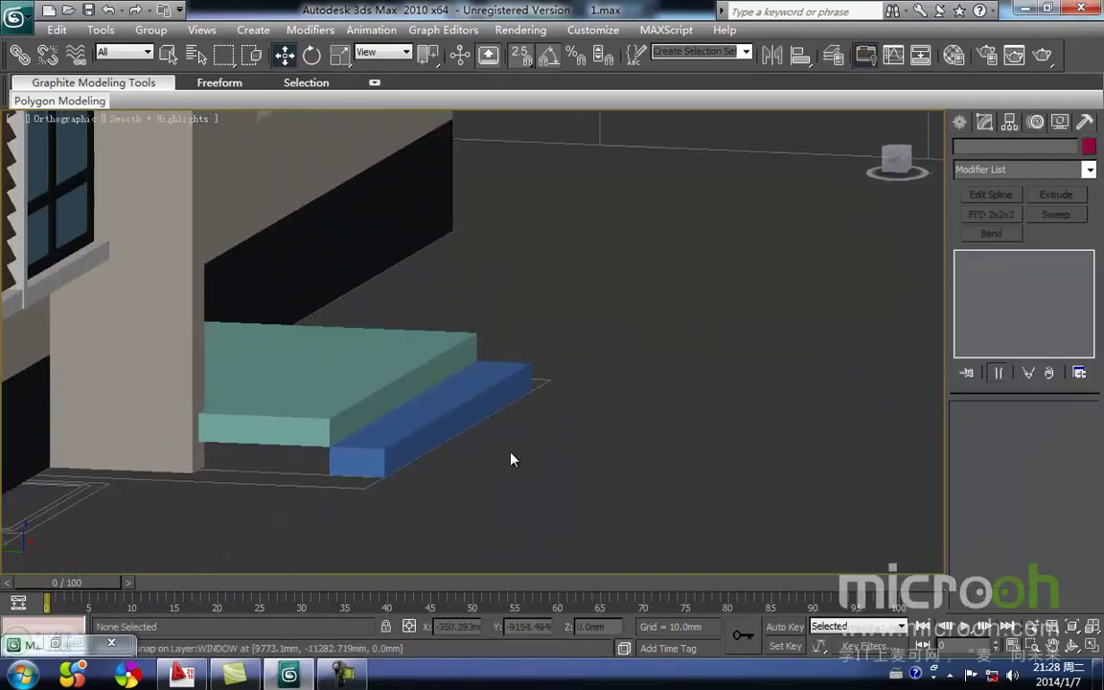
left_click_drag(431, 392, 399, 357)
key("t")
key("z")
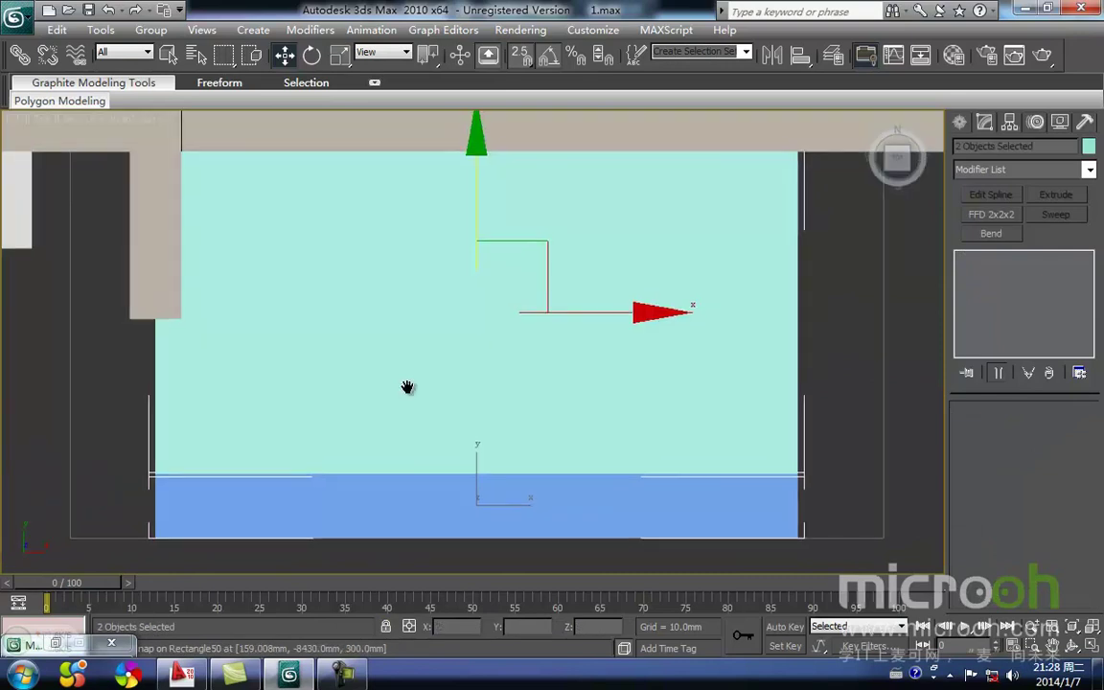
middle_click_drag(435, 417, 405, 349, "alt")
middle_click_drag(375, 310, 500, 303, "alt")
left_click(663, 456)
- Select both step slabs and name an unused material slot 台阶 for them
left_click_drag(663, 456, 564, 314)
middle_click_drag(559, 374, 560, 344)
key("m")
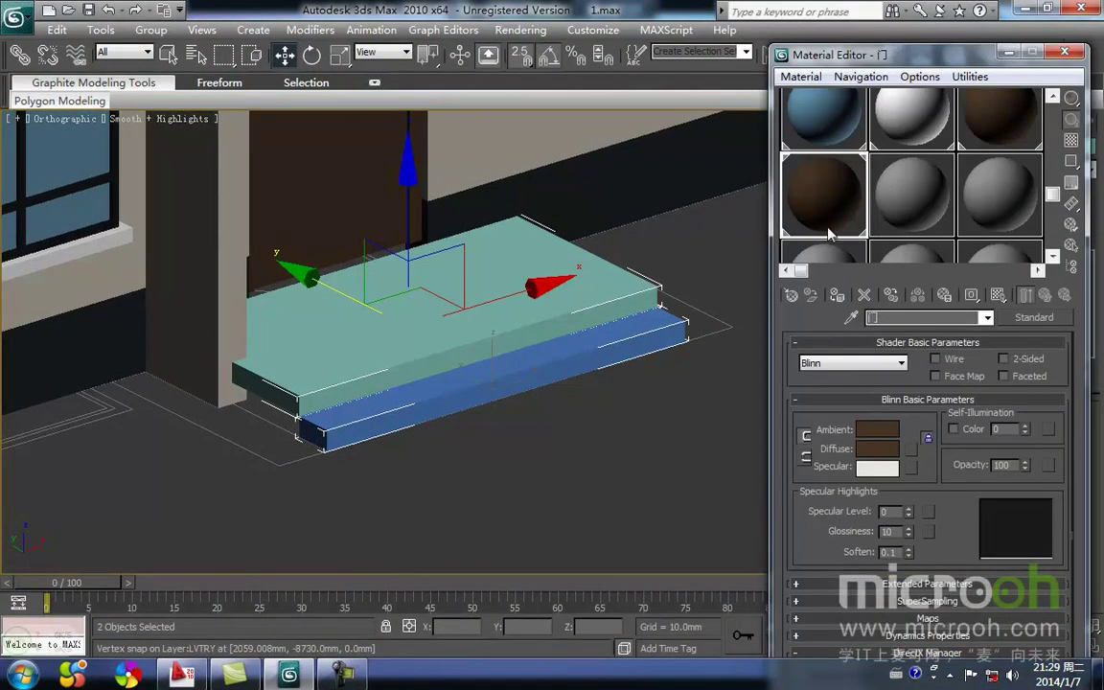
middle_click_drag(558, 286, 473, 324)
left_click(920, 219)
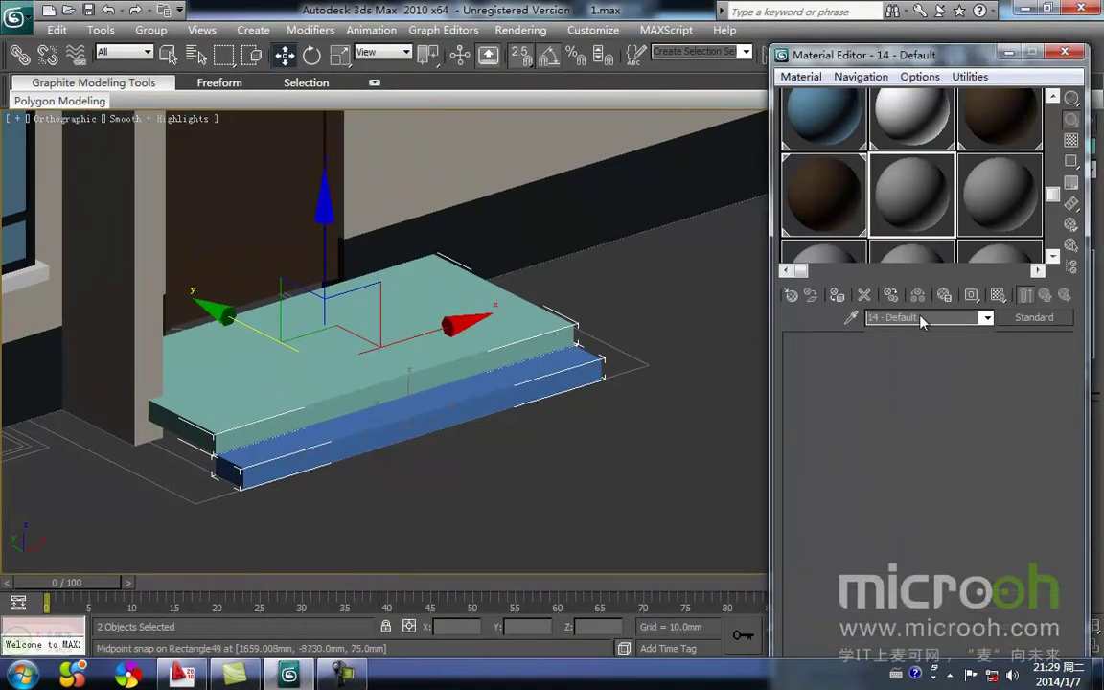
type("ta")
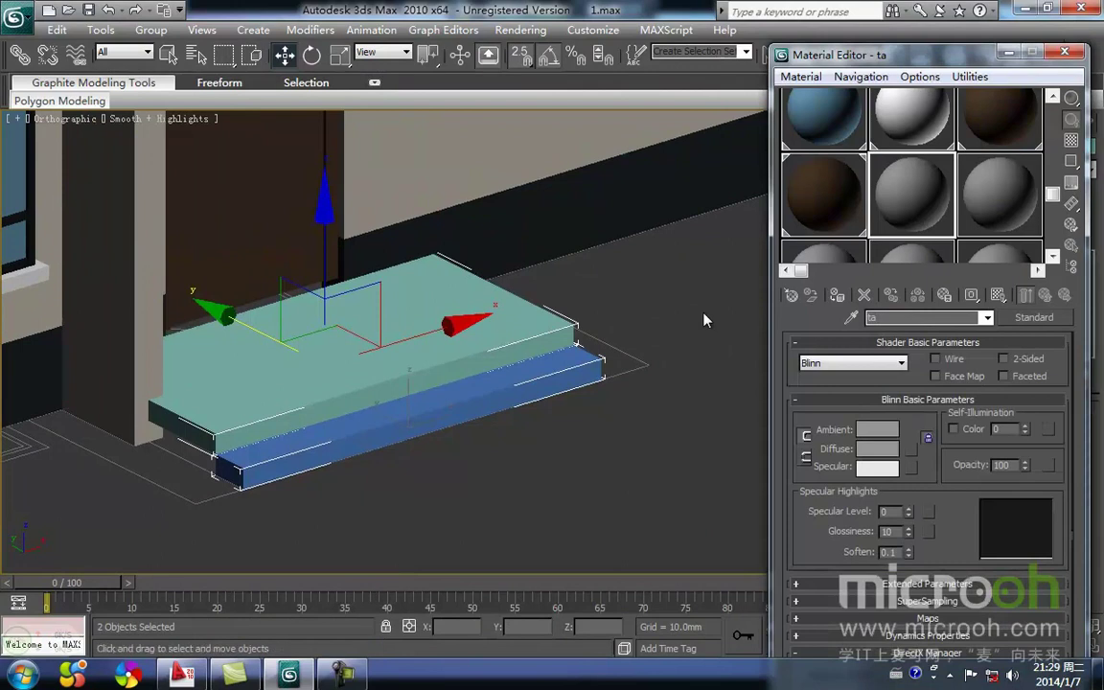
key("BackSpace")
key("BackSpace")
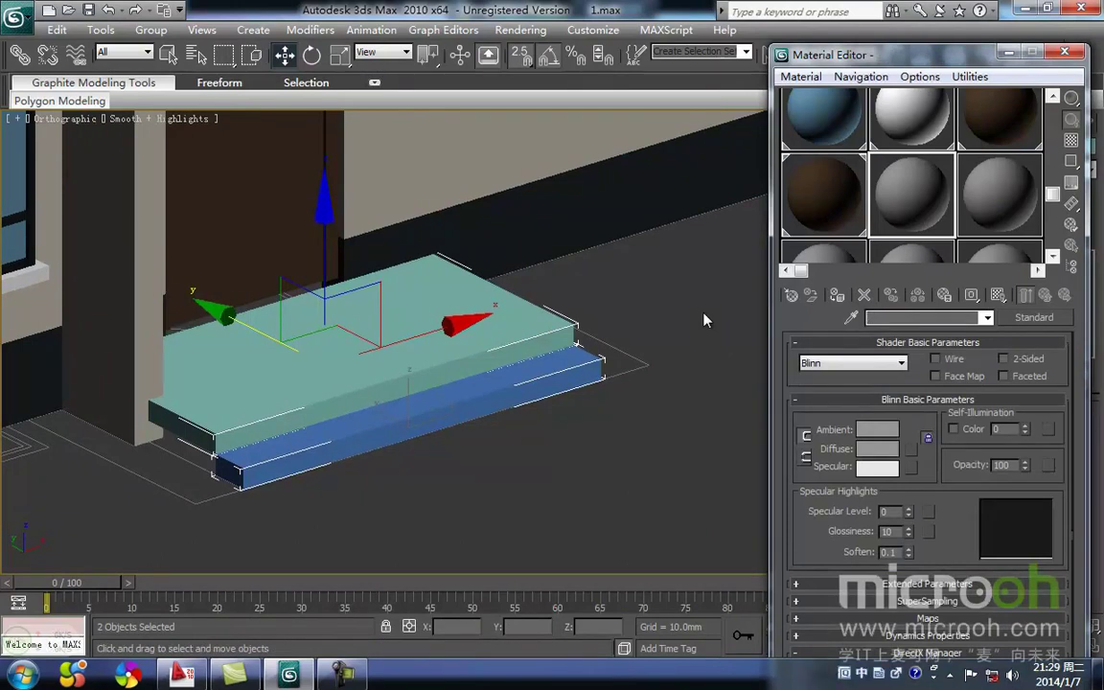
type("taijie")
key("space")
- Lighten the 台阶 material's grey ambient colour, assign it to both slabs, deselect them and minimize the material editor
left_click(886, 432)
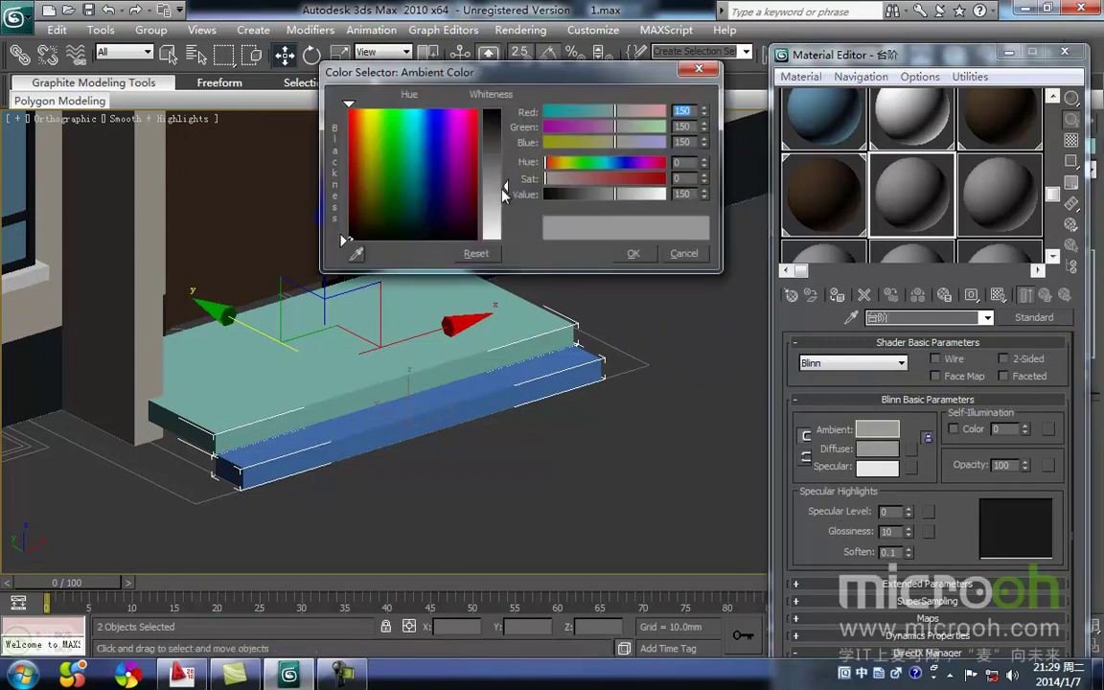
left_click(628, 255)
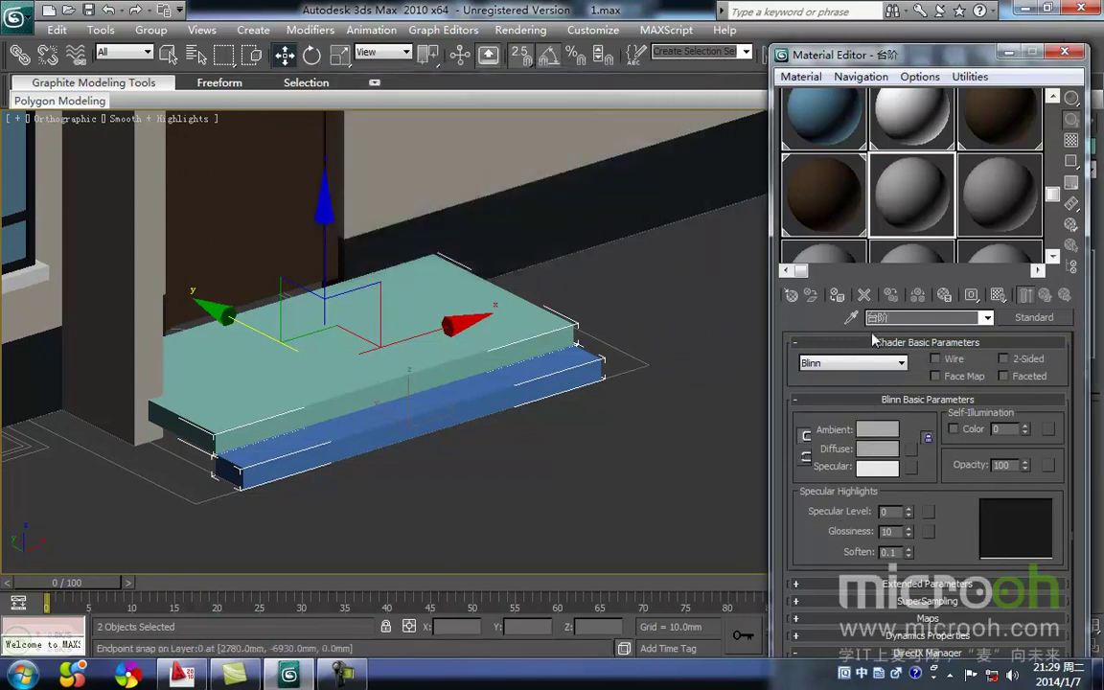
left_click(841, 298)
left_click(575, 364)
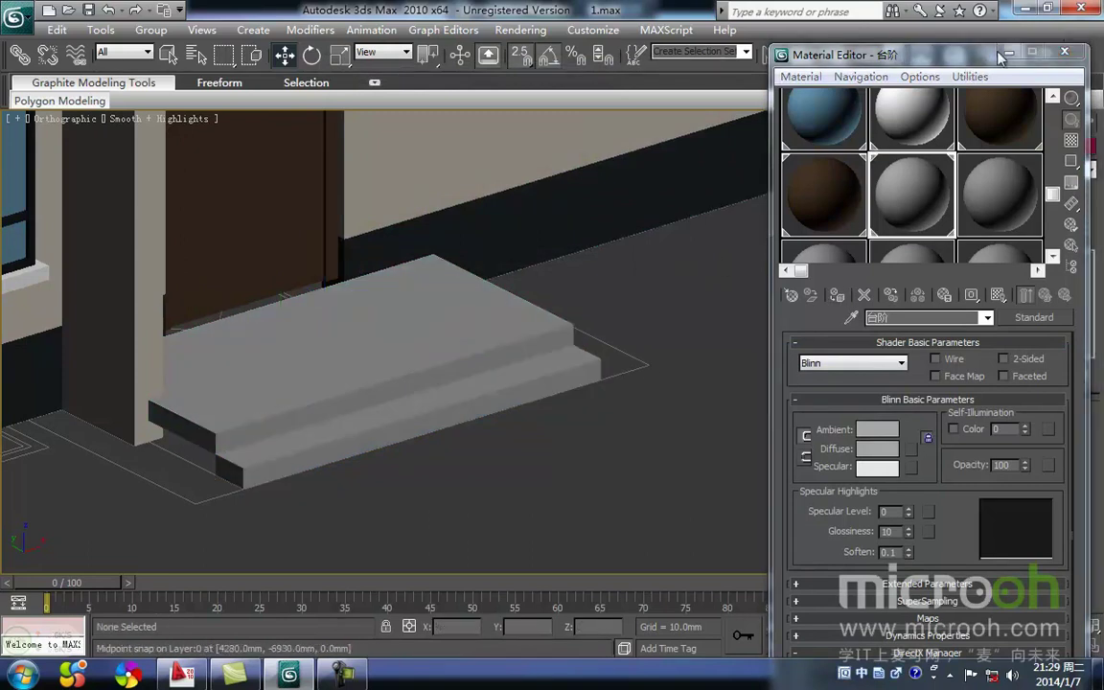
left_click(1007, 53)
- In the wireframe left view, trace a 400 by 1800 mm rectangle over the side block's profile beside the steps
scroll(579, 338, "up", 2)
type("fz")
key("Escape")
key("l")
key("z")
middle_click_drag(572, 372, 503, 310)
scroll(757, 438, "up", 3)
middle_click_drag(767, 456, 328, 399)
key("F3")
scroll(499, 413, "up", 2)
mouse_move(499, 413)
middle_mouse_down()
mouse_move(500, 381)
mouse_move(533, 323)
middle_mouse_up()
scroll(478, 385, "up", 2)
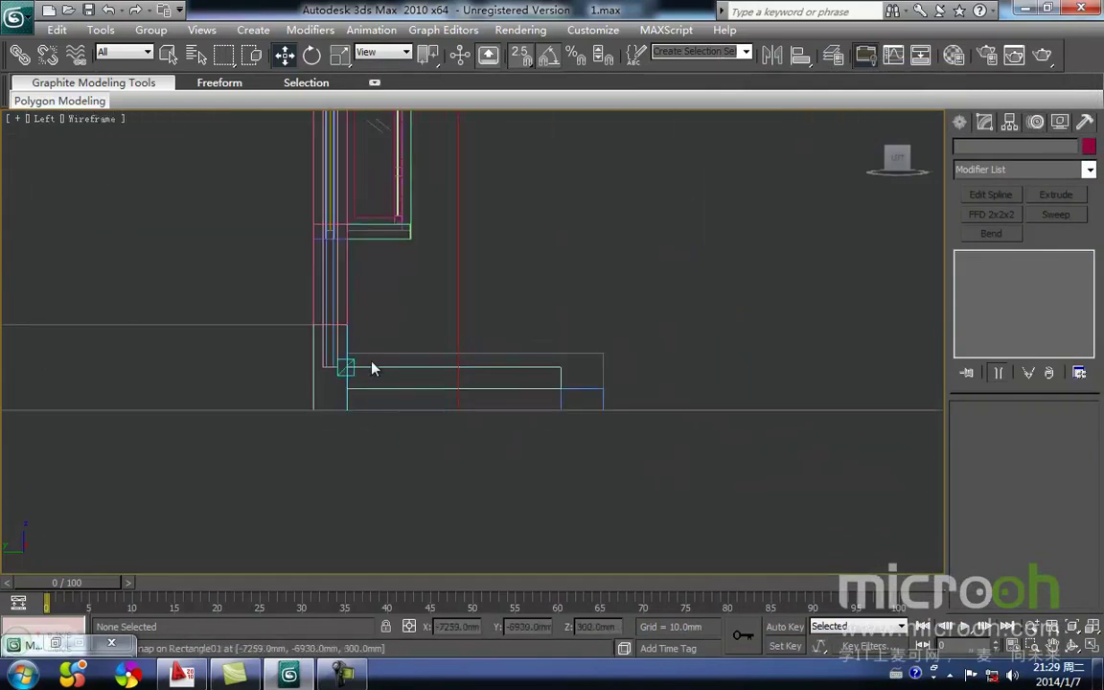
left_click(959, 123)
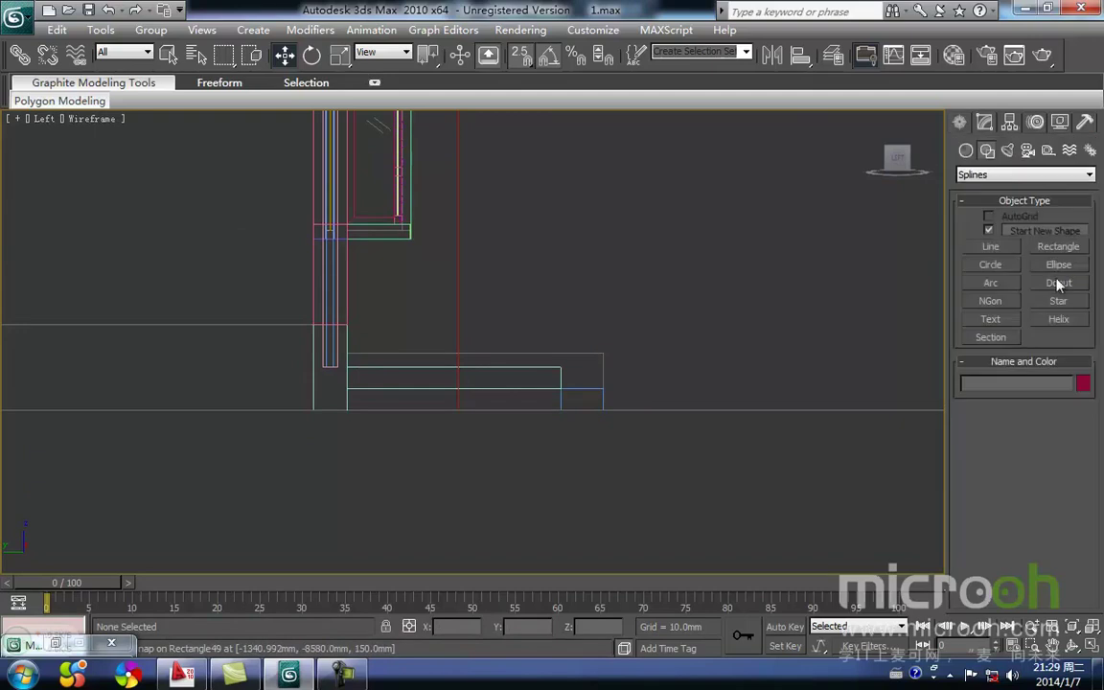
left_click(1058, 247)
left_click_drag(384, 321, 641, 378)
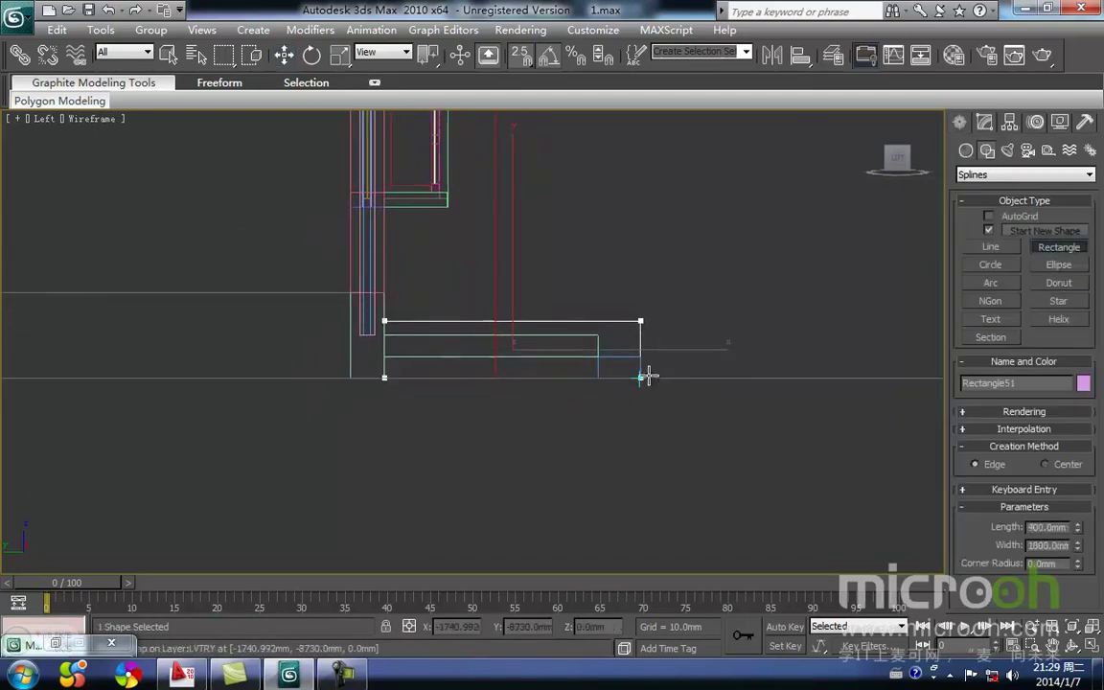
right_click(671, 319)
- In the front view, move the side block profile along X to just outside the left block's outline
left_click(673, 326)
left_click_drag(625, 295, 623, 296)
key("f")
scroll(476, 309, "up", 9)
scroll(523, 339, "down", 8)
middle_click_drag(622, 331, 639, 323)
left_click_drag(700, 316, 288, 377)
middle_click_drag(288, 377, 388, 374)
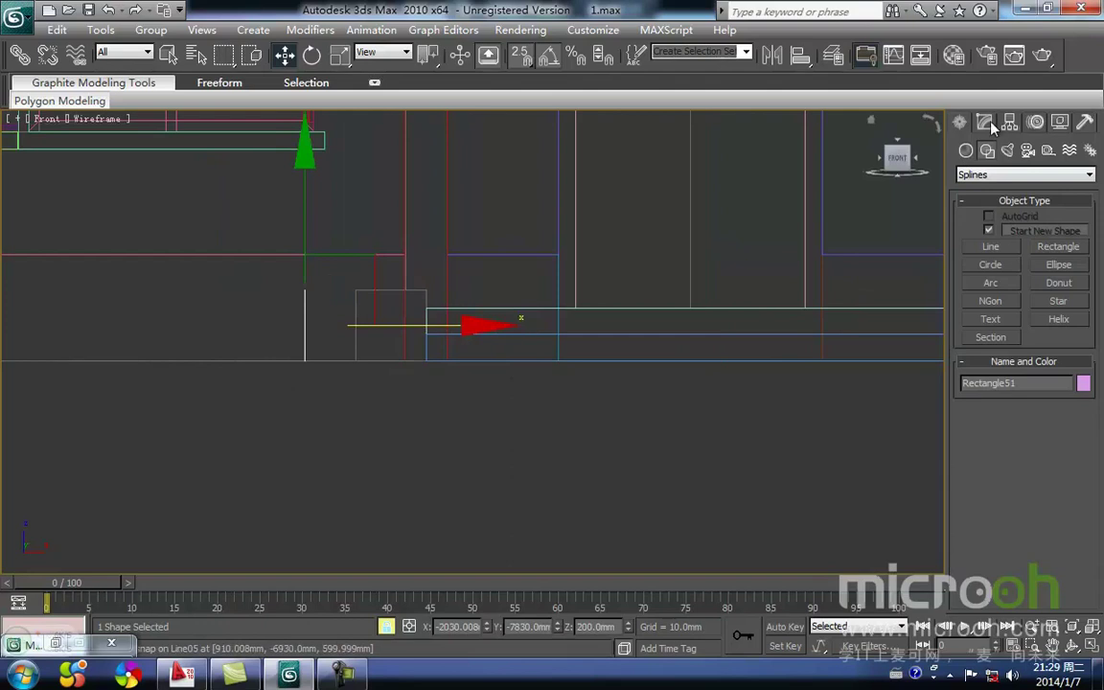
- Measure the left side block's width on the front elevation with a Tape helper and delete the tape
left_click(986, 124)
left_click(959, 123)
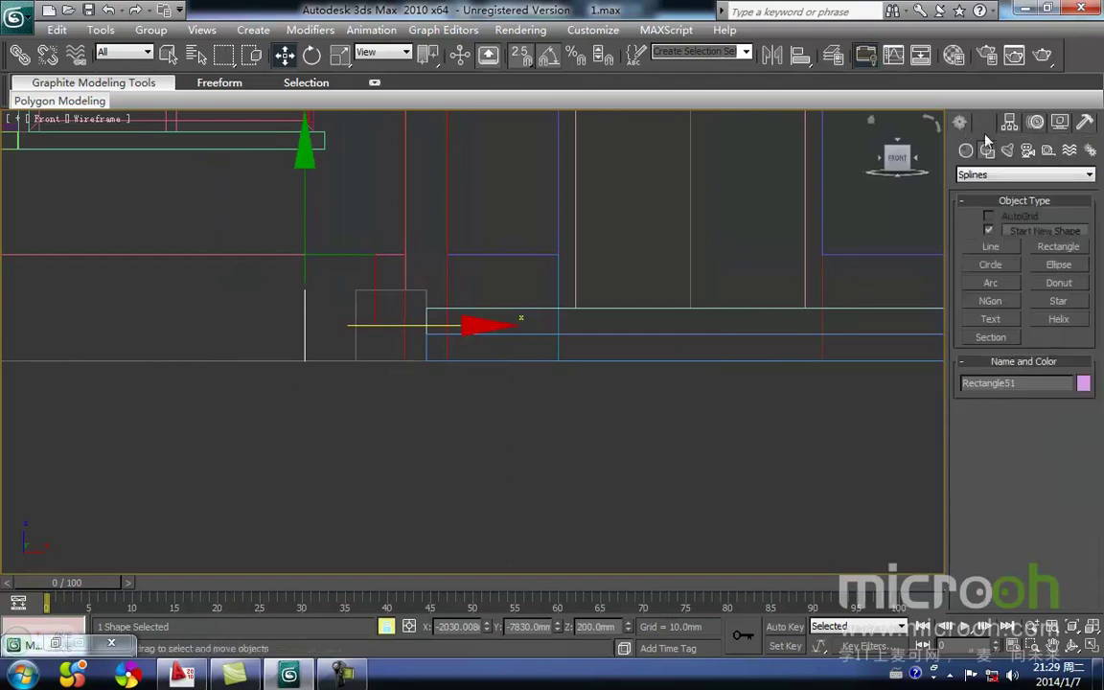
left_click(1048, 150)
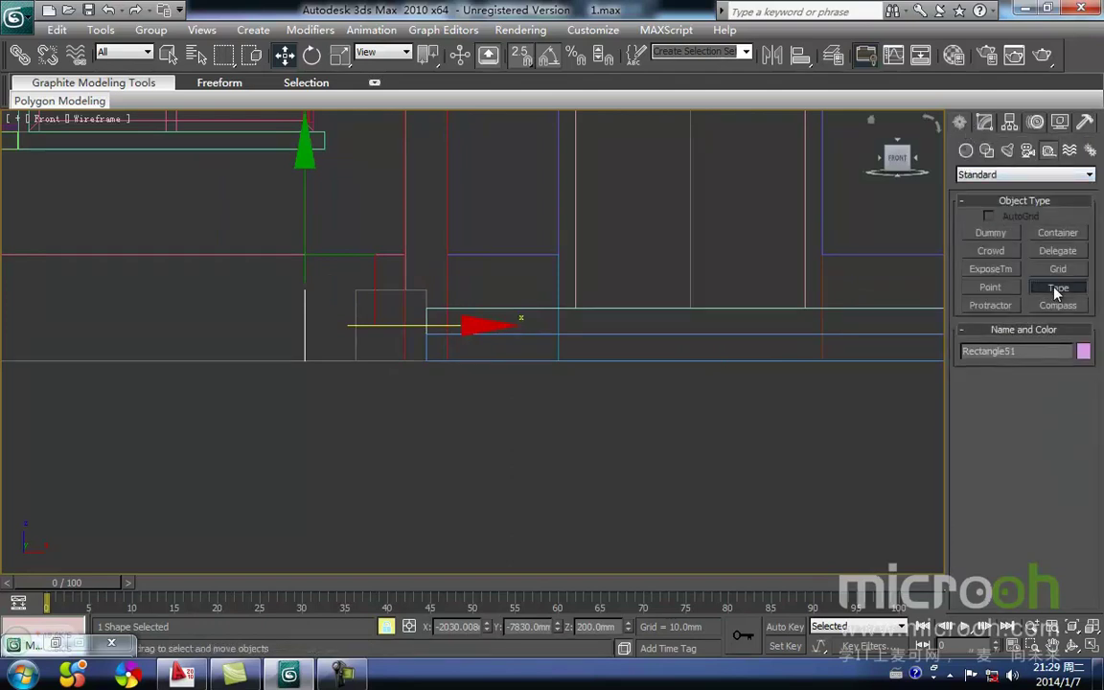
left_click(1058, 287)
left_click_drag(357, 290, 426, 290)
key("Delete")
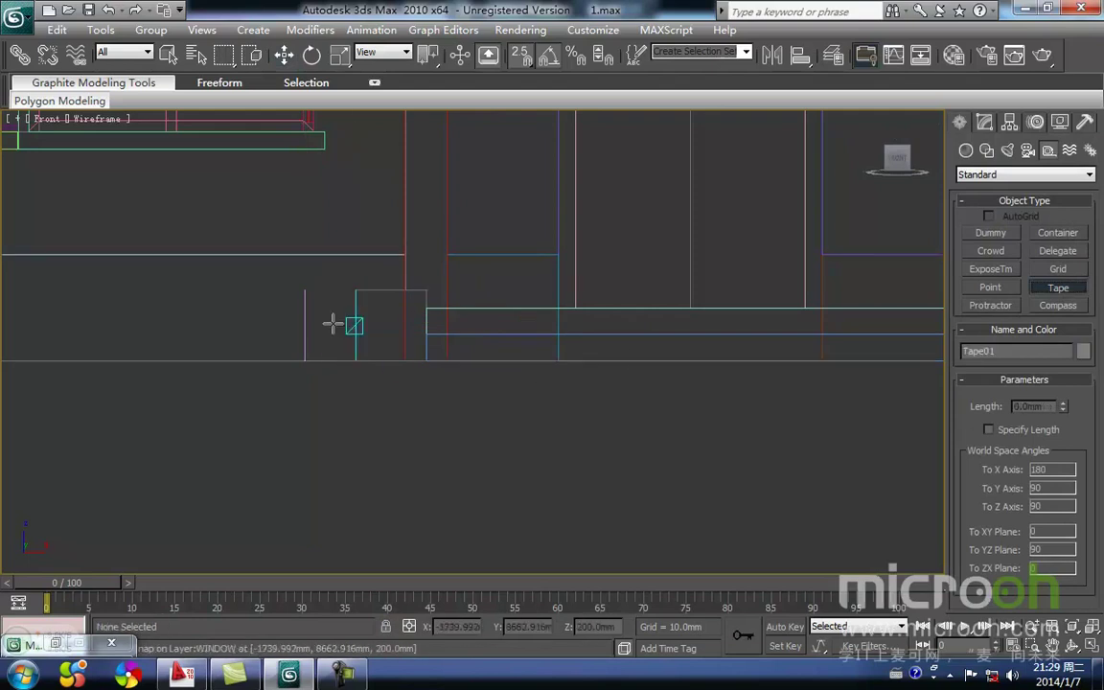
key("w")
- Extrude the side block profile 400 mm
left_click(307, 329)
left_click(987, 122)
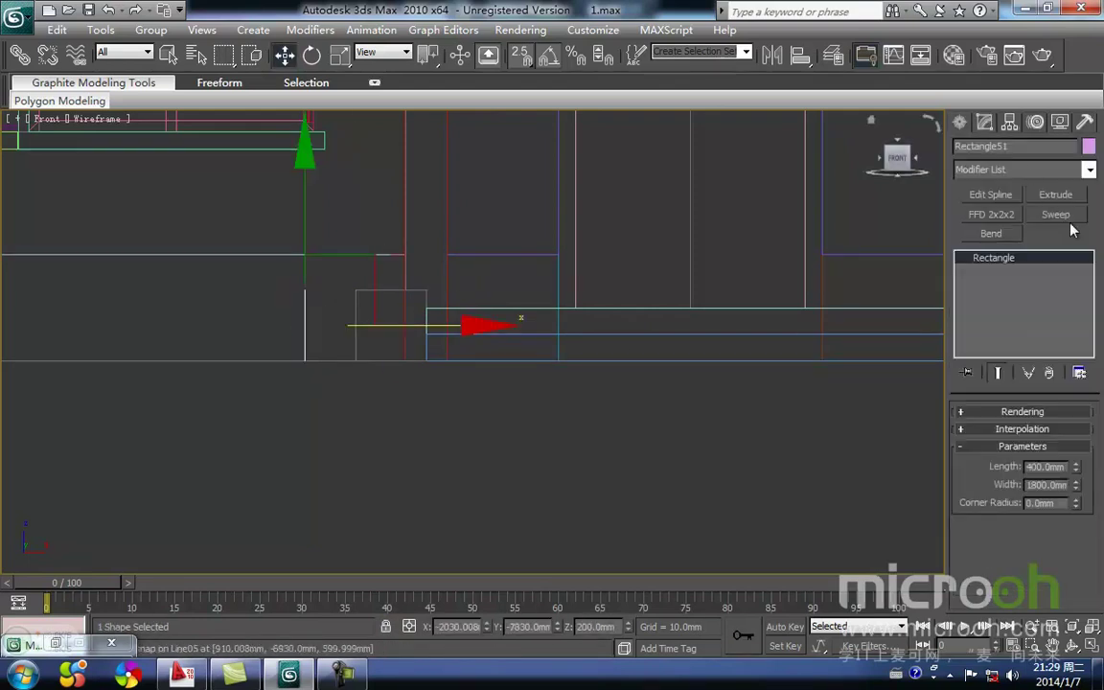
left_click(1056, 194)
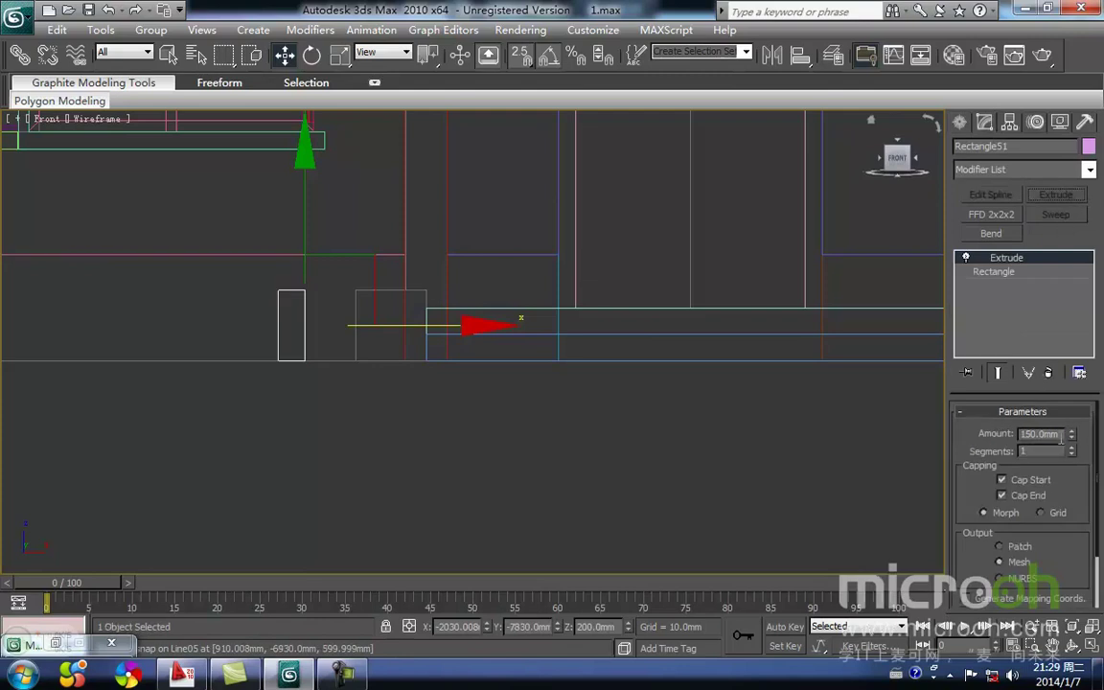
left_click_drag(1062, 437, 860, 448)
type("400")
key("Return")
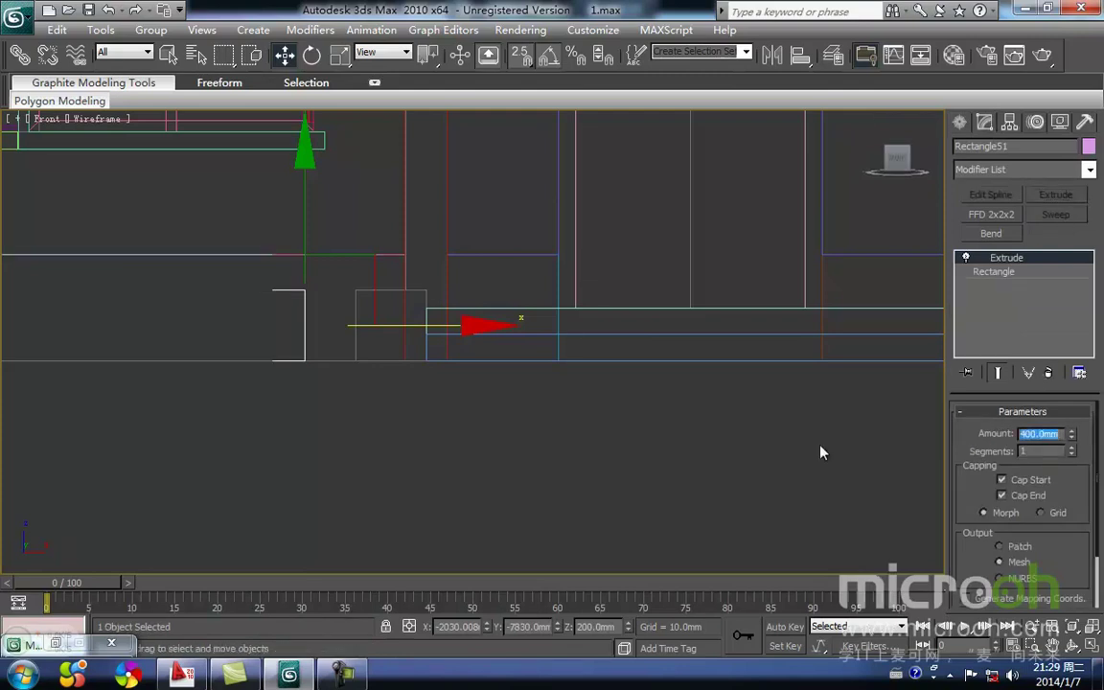
- Move the extruded side block along X onto the left block's outline, snapped against the end of the steps
middle_click_drag(334, 380, 452, 414)
key("space")
left_click_drag(351, 324, 461, 325)
middle_click_drag(508, 327, 376, 357)
scroll(335, 367, "down", 2)
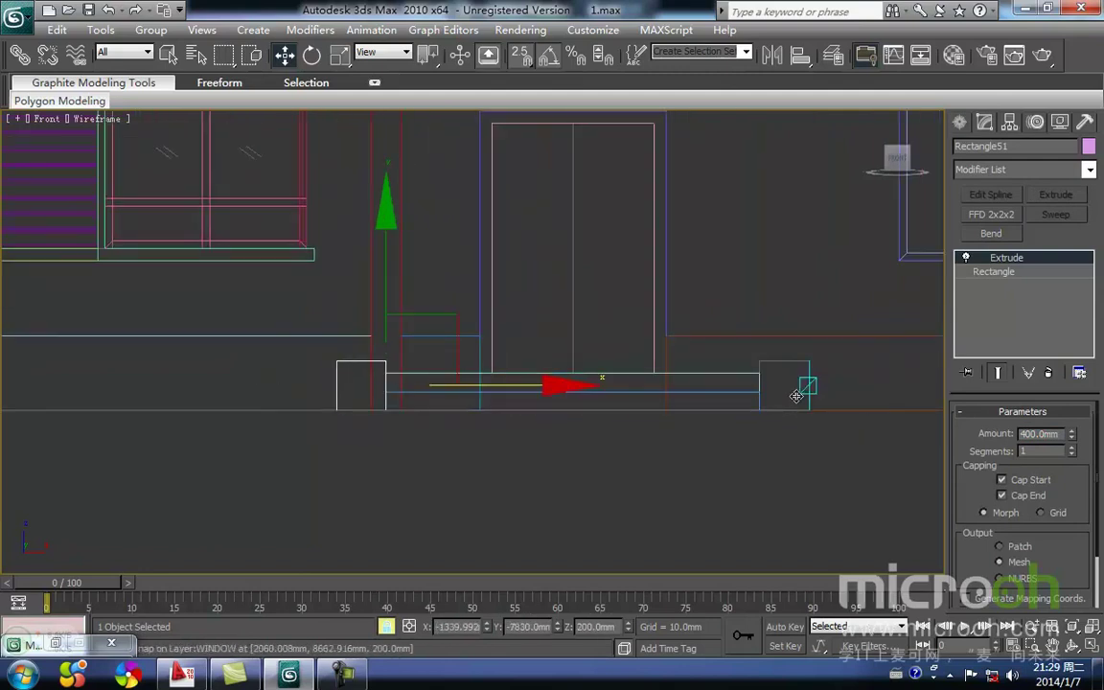
- Clone the side block along X as an instance onto the right block's outline
middle_click_drag(796, 396, 736, 413)
key("space")
left_click_drag(278, 379, 698, 398, "shift")
left_click(570, 412)
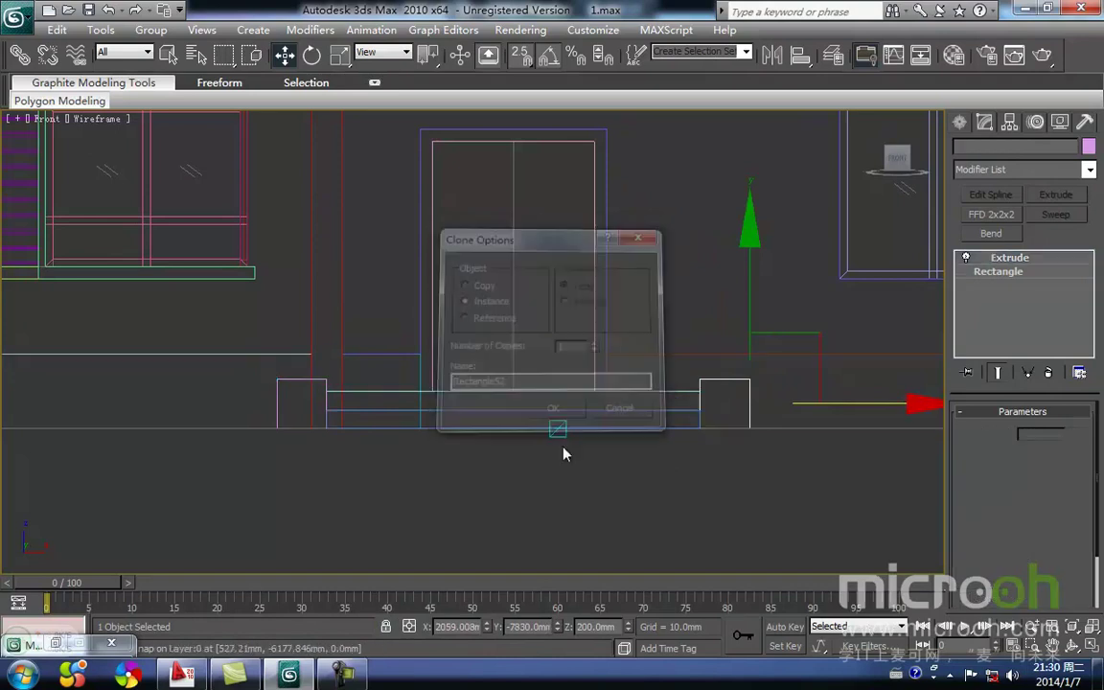
- Switch to AutoCAD and examine the left side block and steps at the base of the front elevation
scroll(522, 447, "down", 2)
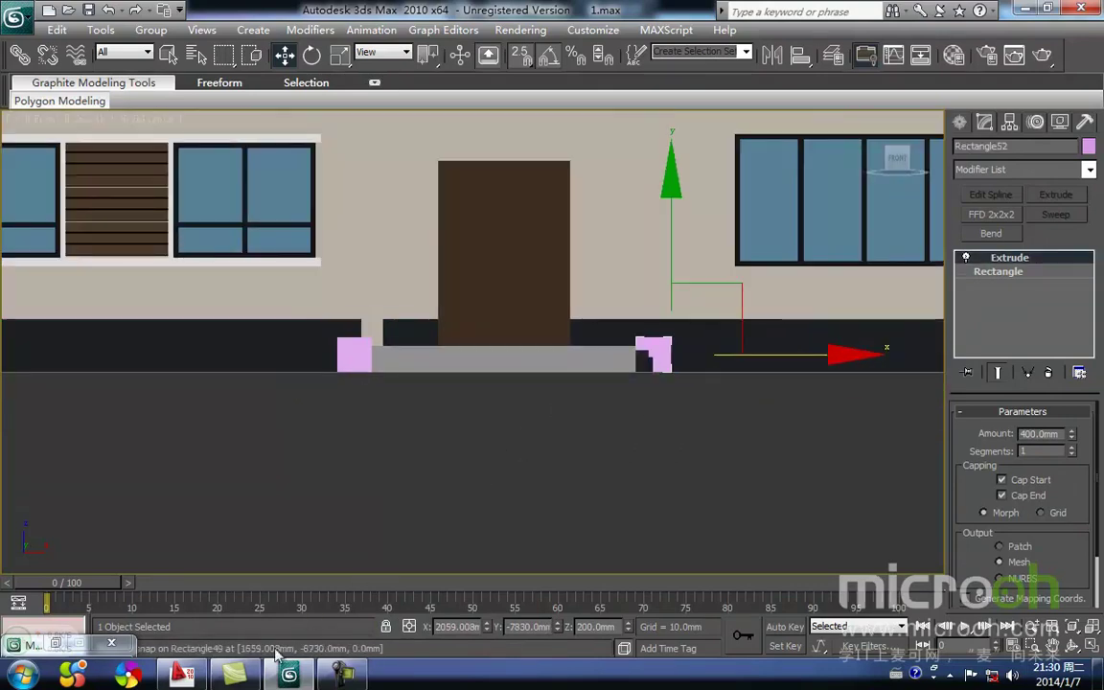
left_click(180, 673)
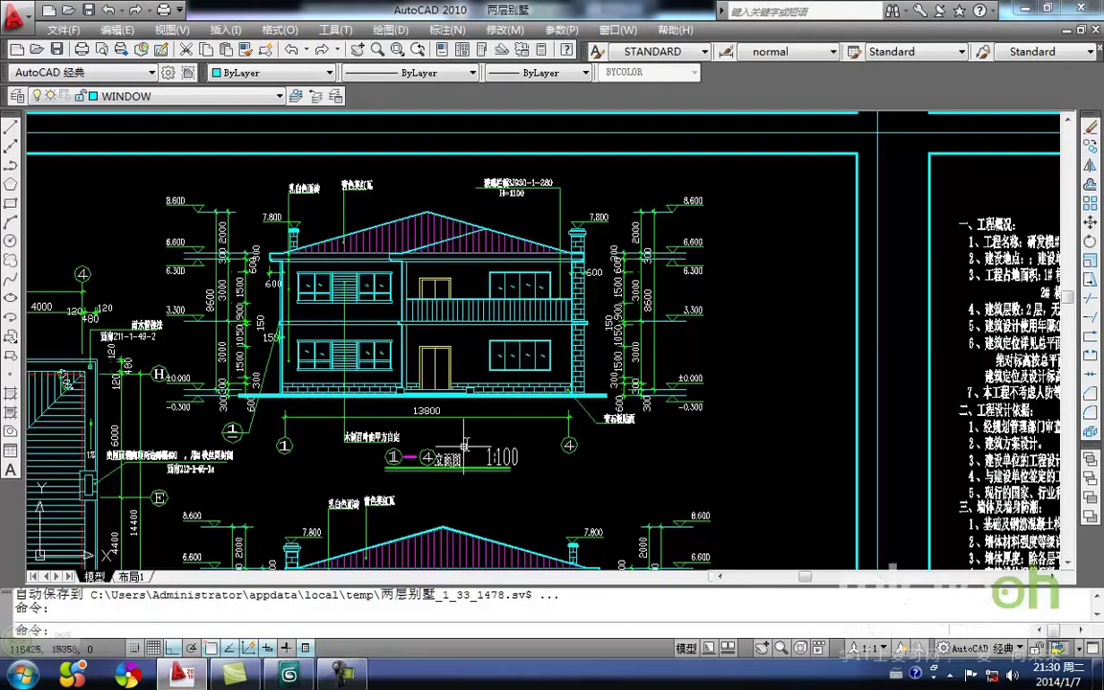
scroll(454, 458, "up", 4)
scroll(589, 373, "down", 2)
scroll(396, 363, "up", 2)
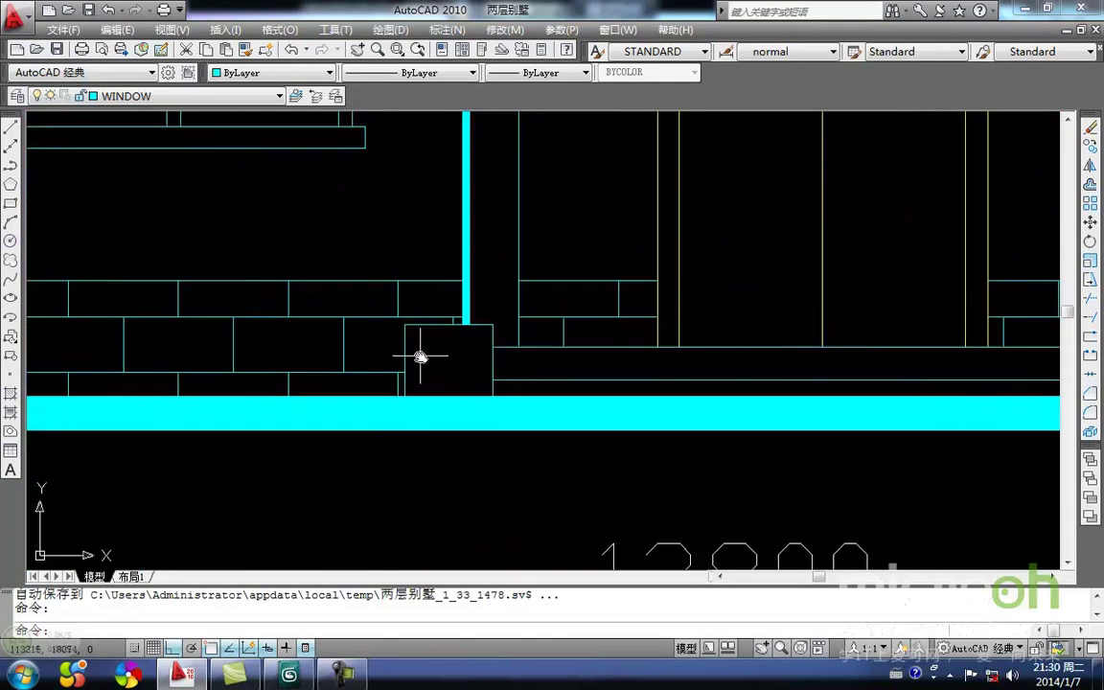
- Switch back to 3ds Max and assign the grey 台阶 material to both side blocks of the entrance steps
scroll(605, 340, "down", 2)
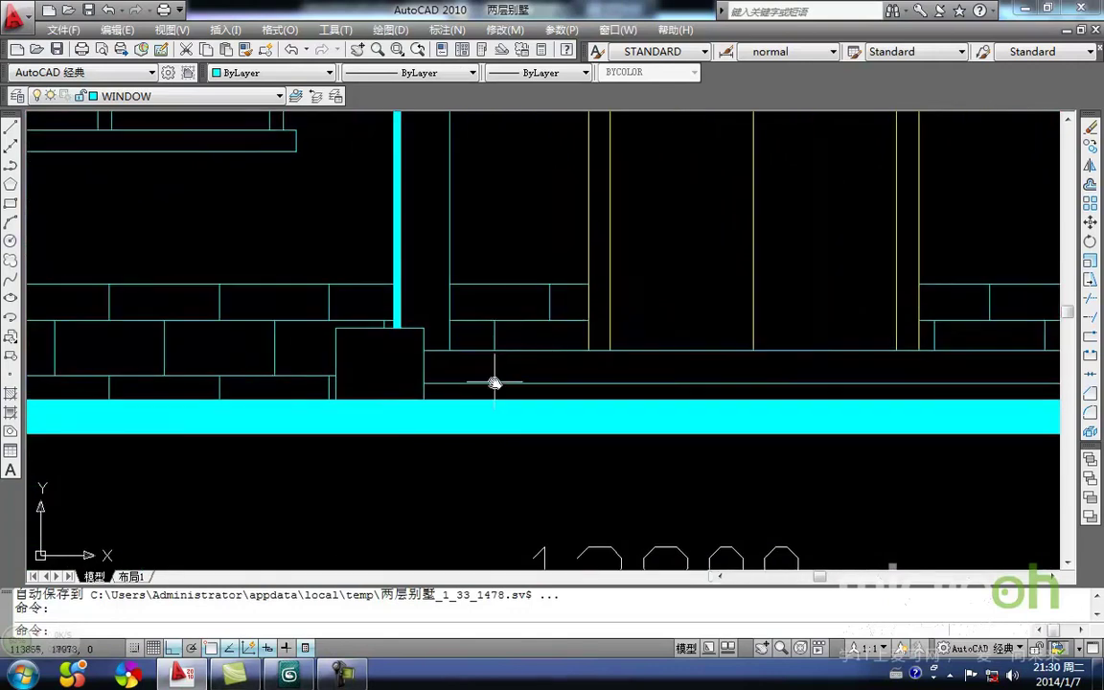
mouse_move(280, 682)
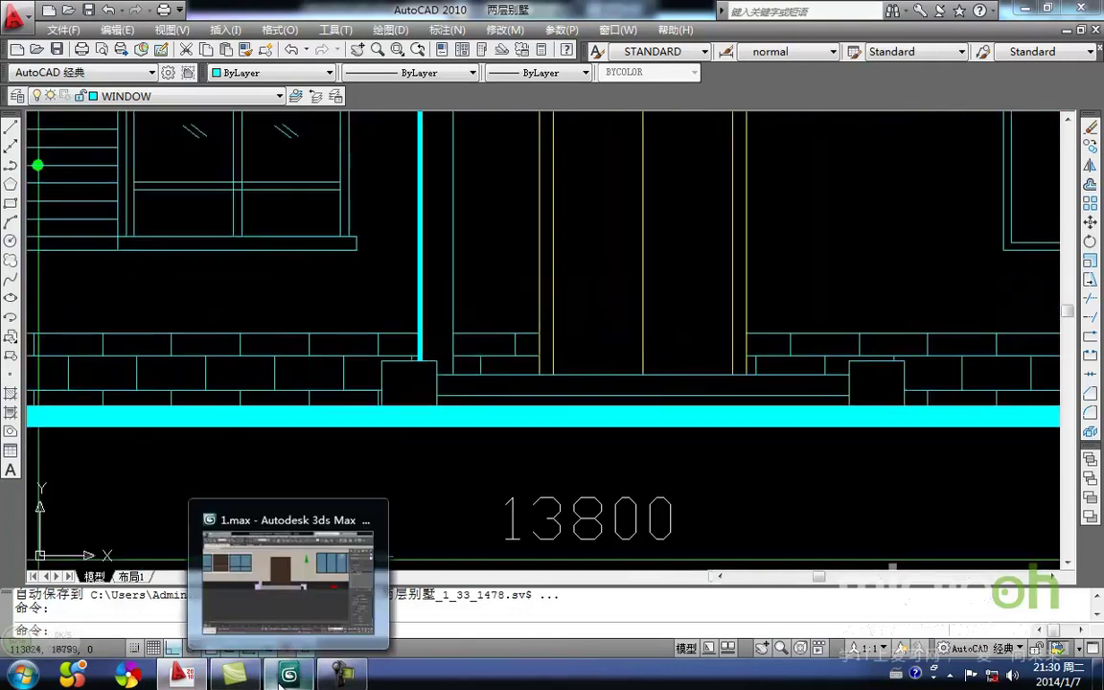
left_click(280, 682)
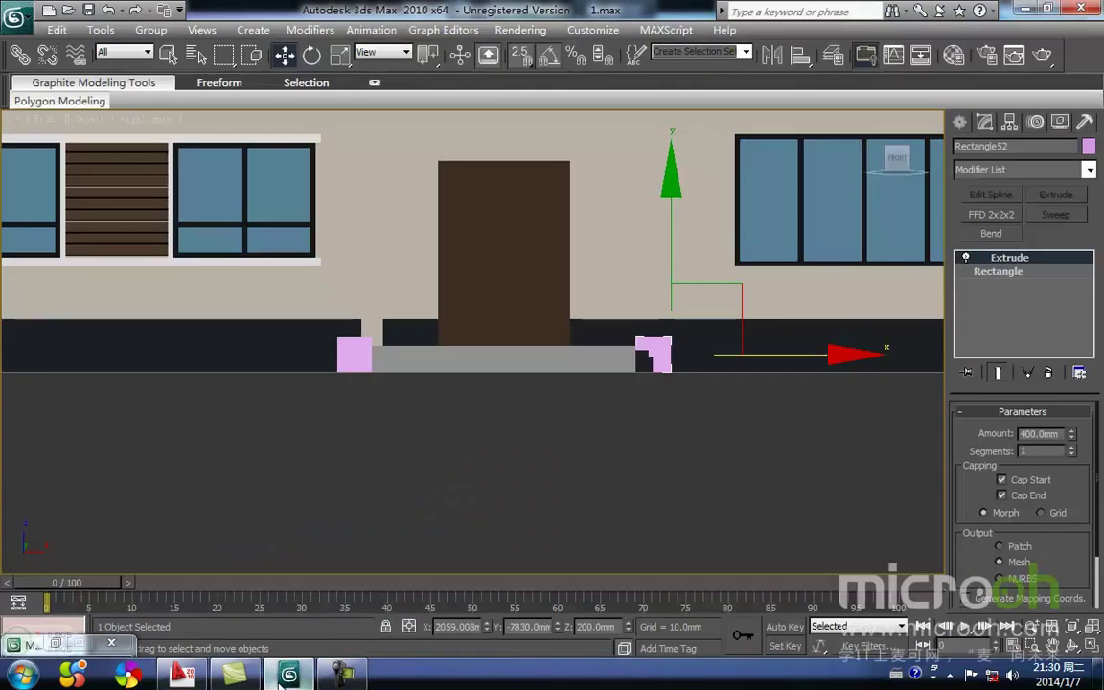
middle_click_drag(405, 489, 419, 519)
left_click(405, 479)
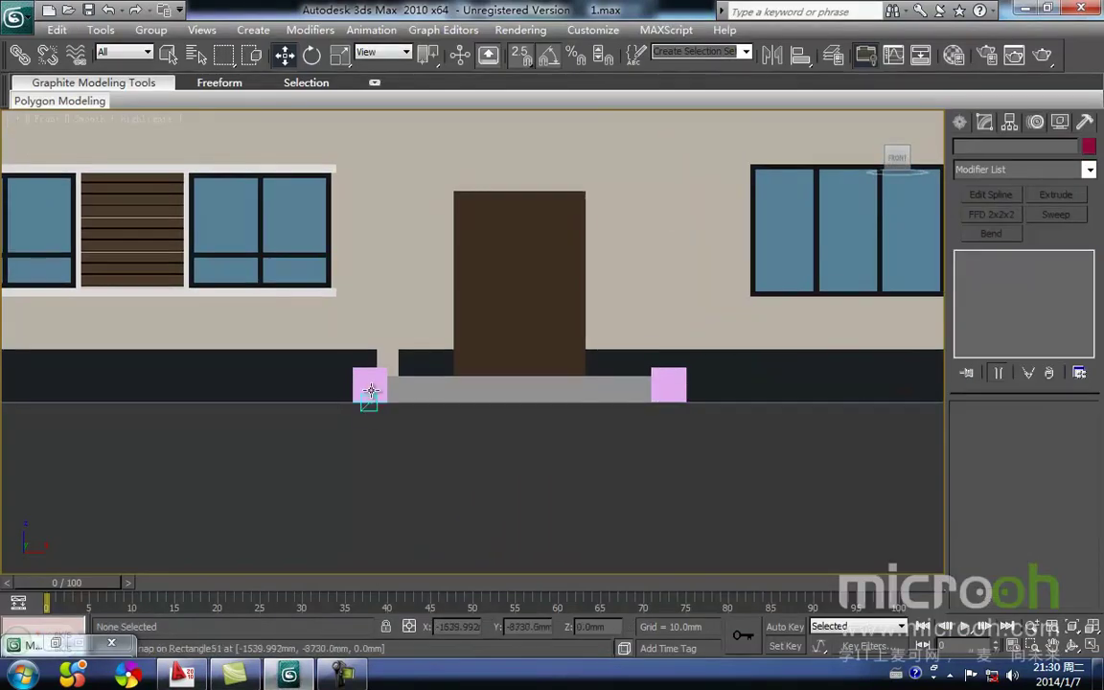
left_click(371, 390)
left_click(670, 394, "ctrl")
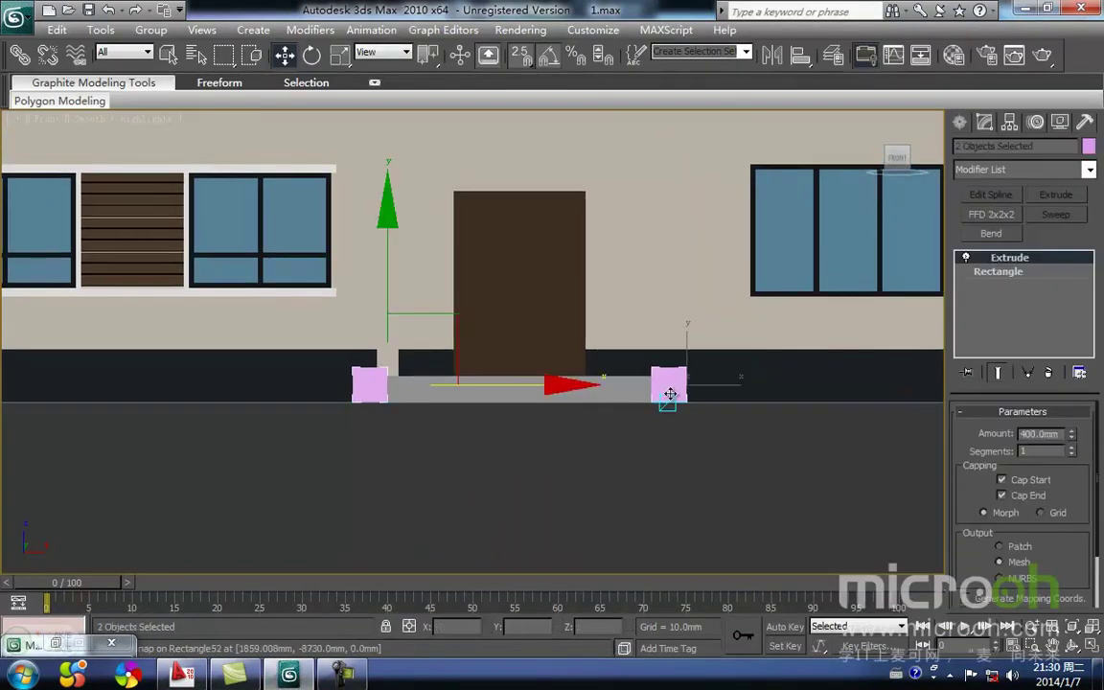
key("m")
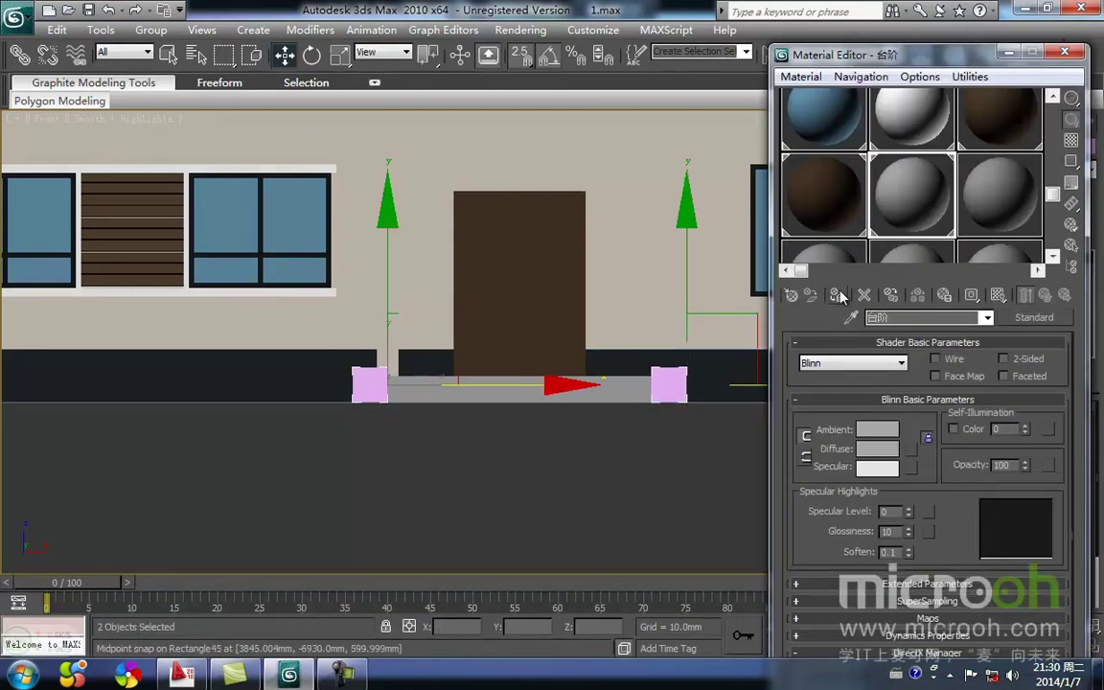
left_click(841, 298)
left_click(683, 443)
- Examine the entrance steps from an angle, especially the junction between the upper platform and the base of the door
middle_click_drag(572, 451, 534, 289)
scroll(559, 451, "down", 3)
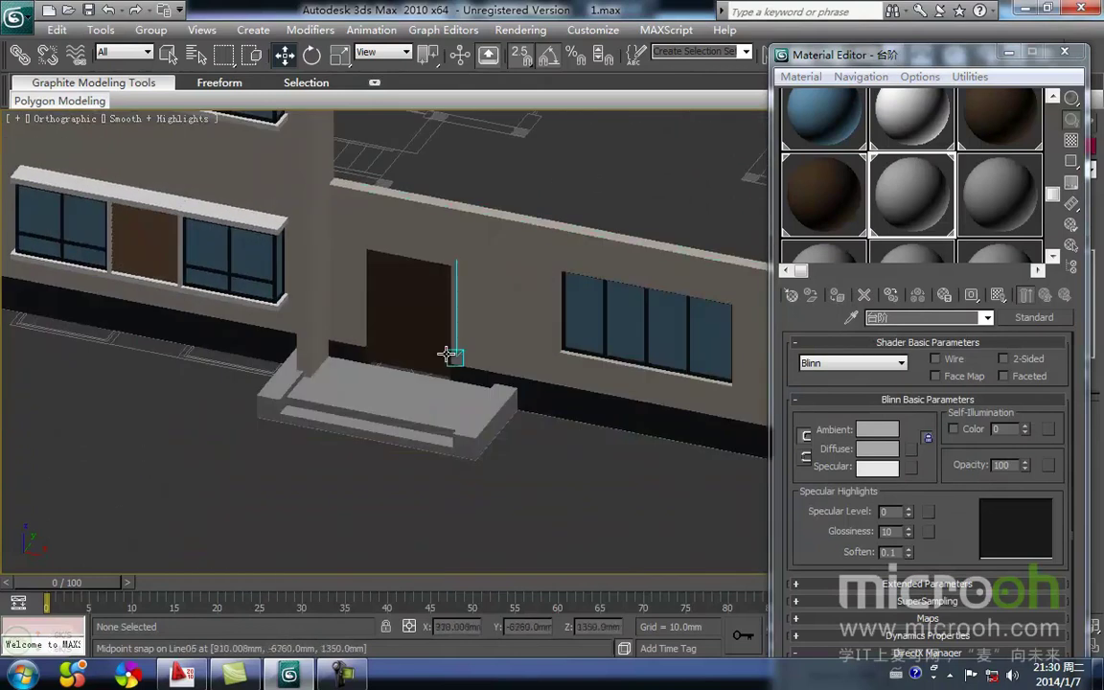
scroll(411, 397, "up", 3)
scroll(538, 340, "up", 2)
middle_click_drag(411, 397, 541, 268)
scroll(504, 354, "down", 2)
scroll(542, 268, "up", 2)
middle_click_drag(539, 226, 461, 376)
scroll(468, 318, "up", 1)
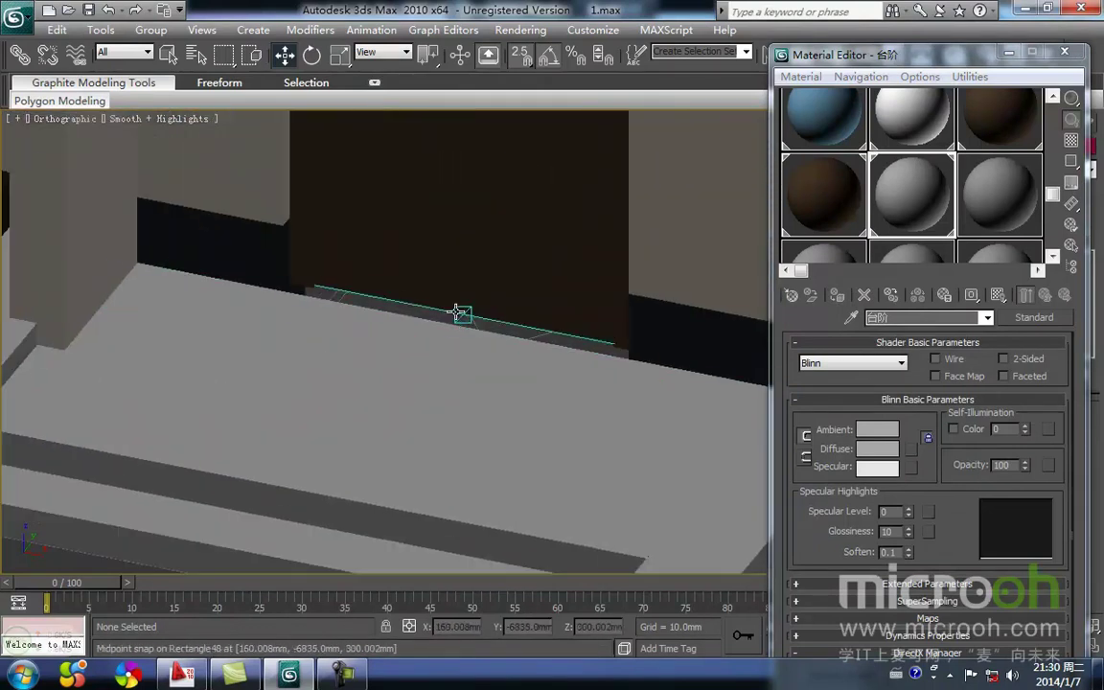
scroll(453, 320, "down", 5)
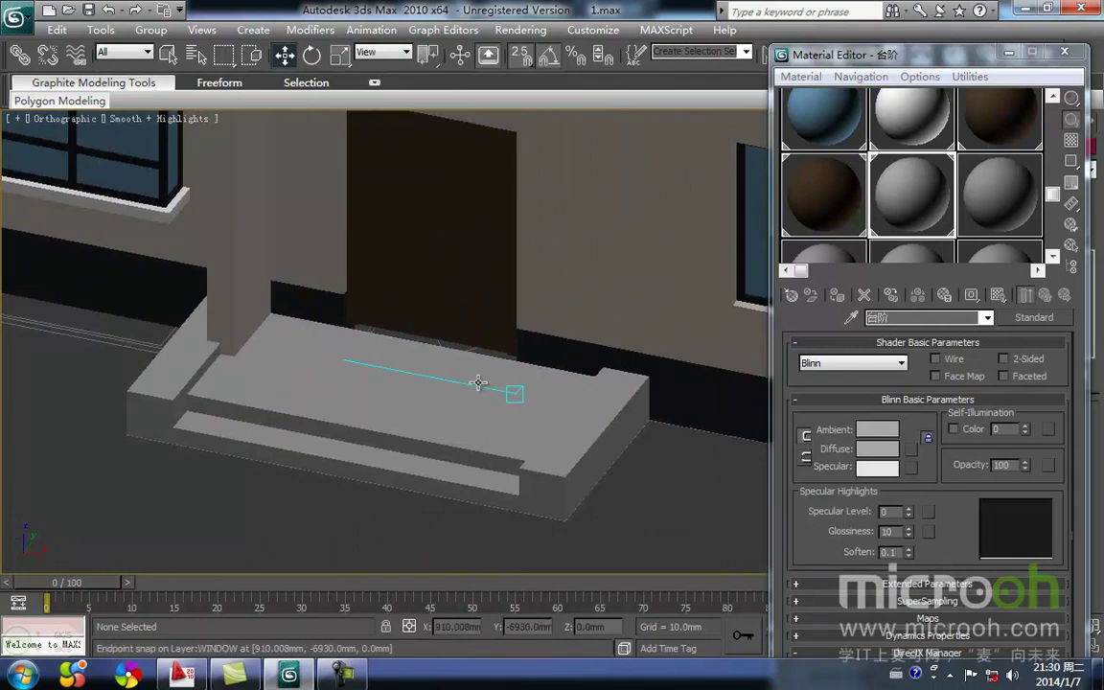
- Add an Edit Spline modifier between the upper platform's Rectangle and Extrude levels, and enter vertex editing in the top wireframe view
left_click(479, 376)
middle_click_drag(480, 368, 520, 322)
key("t")
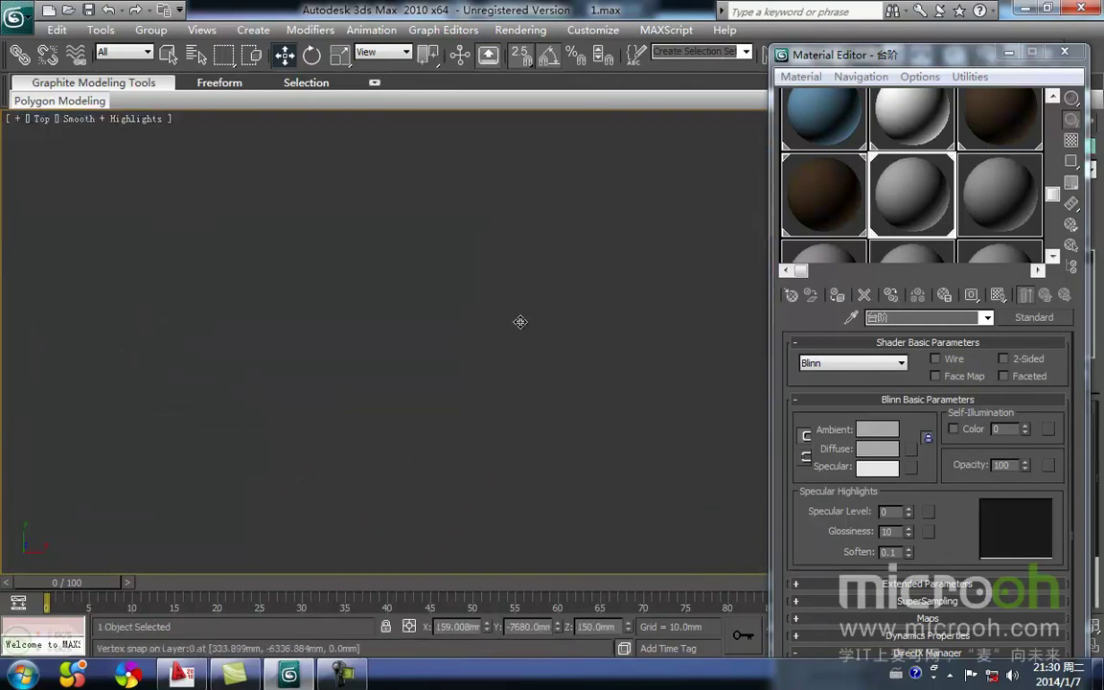
key("F3")
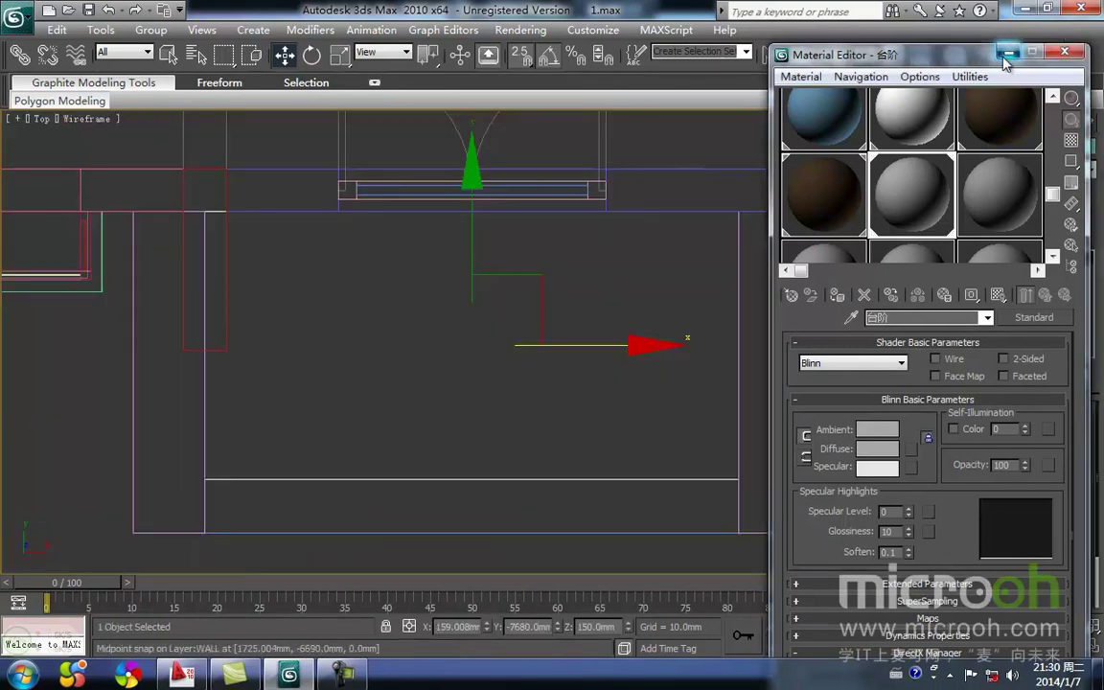
left_click(1064, 51)
left_click(994, 272)
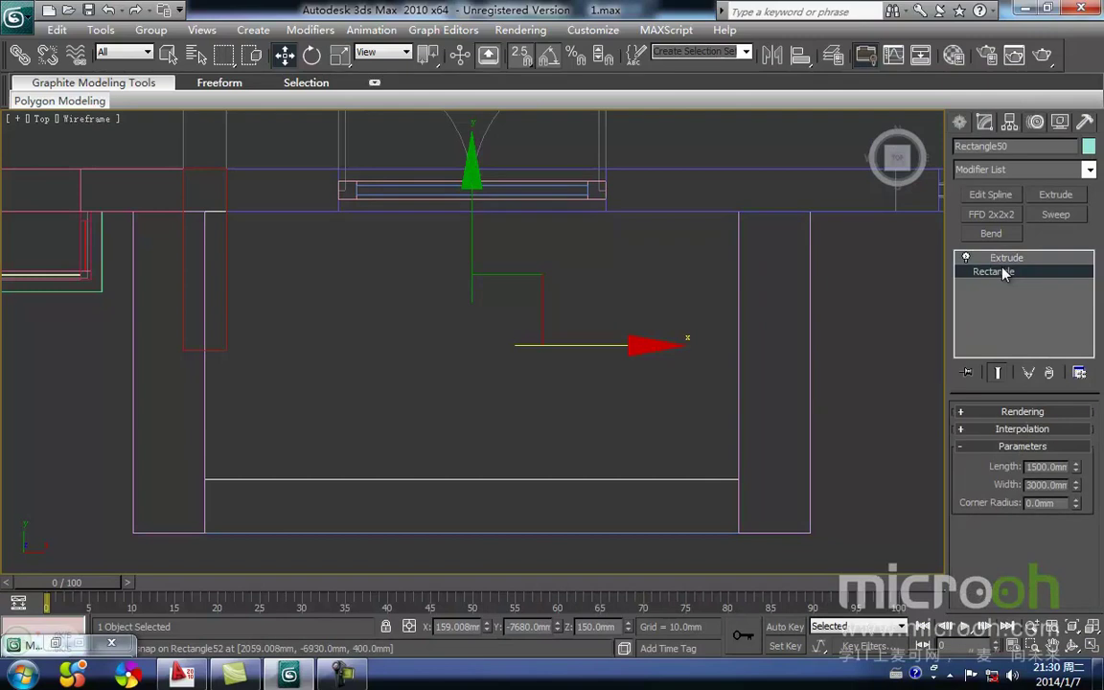
left_click(993, 195)
left_click(1001, 439)
middle_click_drag(620, 295, 755, 336)
left_click_drag(755, 331, 330, 244)
middle_click_drag(526, 290, 791, 347)
left_click(469, 350)
scroll(572, 378, "down", 3)
middle_click_drag(572, 377, 576, 336)
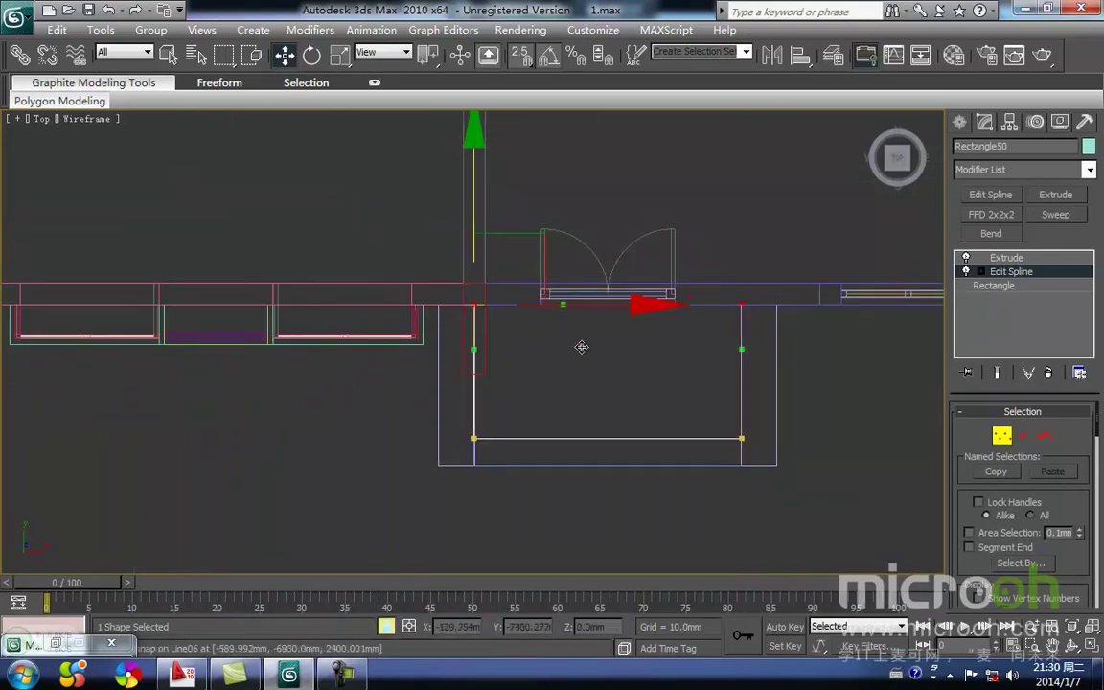
- Convert all four vertices of the upper platform's outline to Corner type
left_click_drag(771, 461, 419, 230)
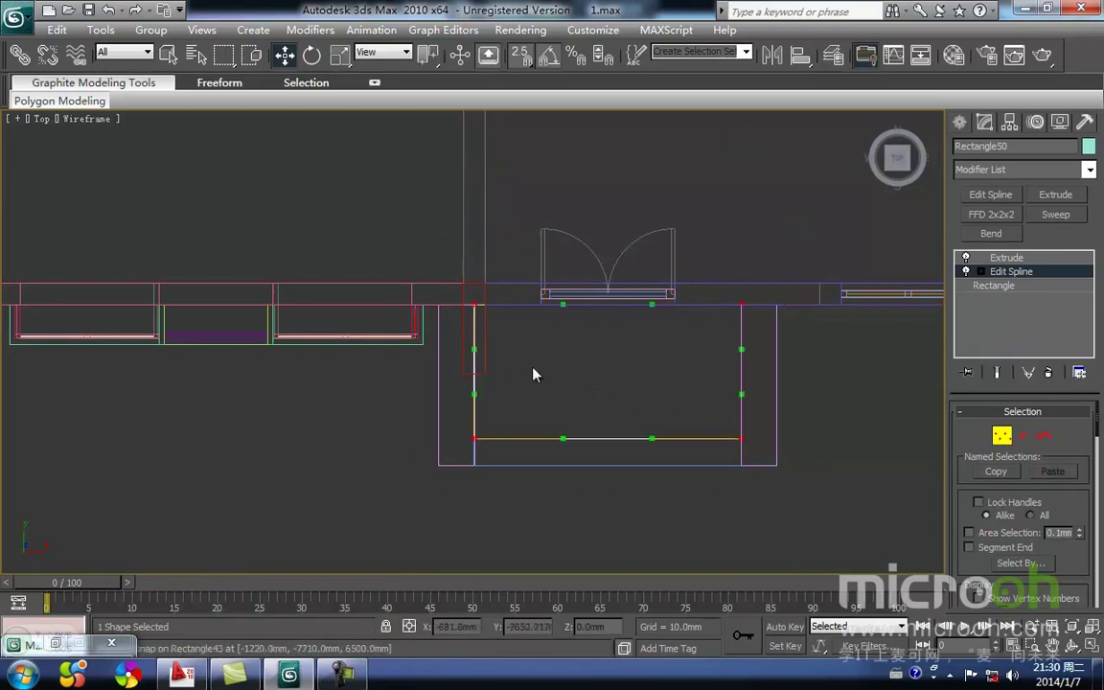
scroll(492, 376, "up", 2)
middle_click_drag(895, 421, 712, 429)
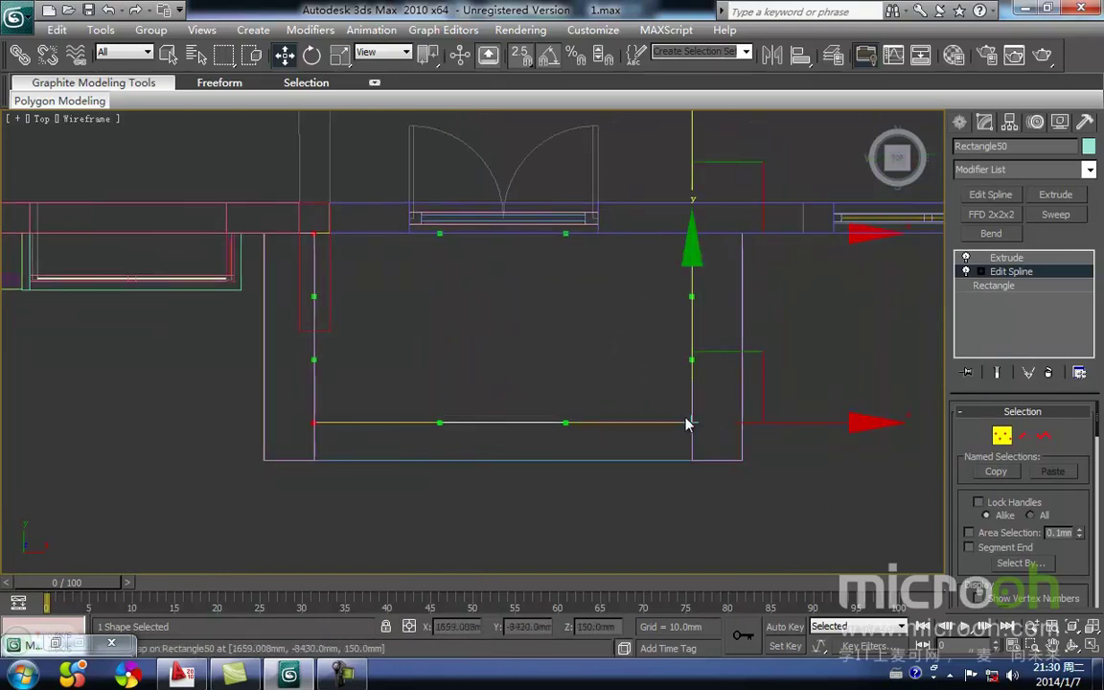
right_click(686, 427)
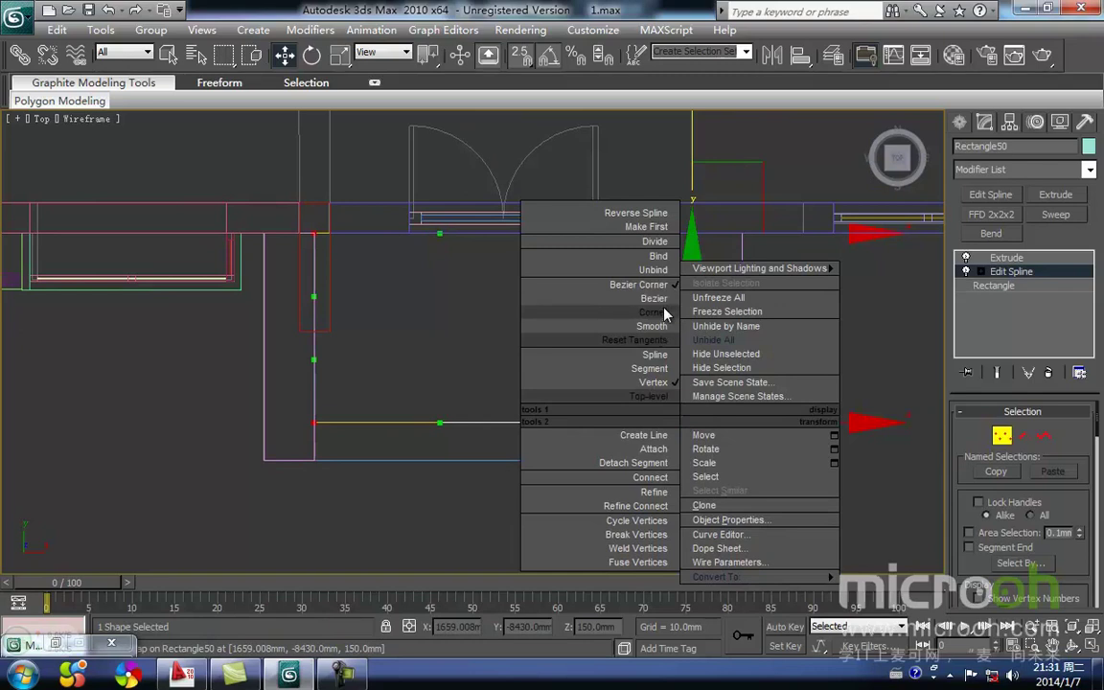
left_click(659, 324)
left_click(607, 324)
- Move the platform outline's two rear vertices along Y, snapped to the inner face of the door wall, and finish vertex editing
middle_click_drag(606, 324, 616, 382)
left_click_drag(786, 343, 289, 222)
key("space")
left_click(706, 193)
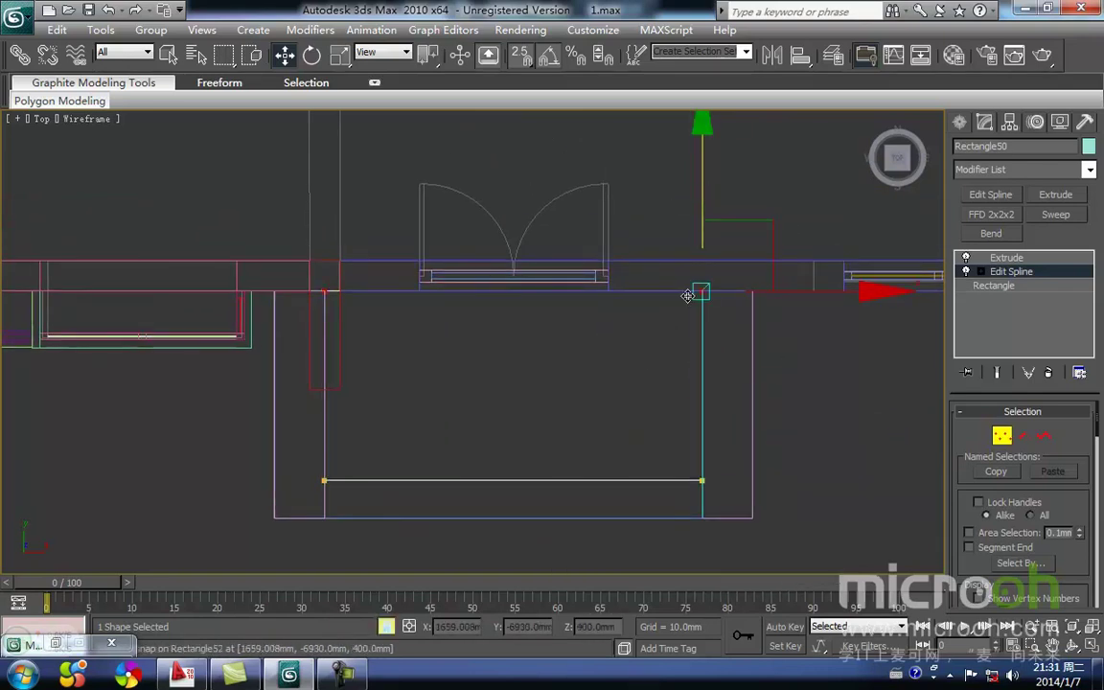
left_click_drag(687, 296, 608, 260)
key("space")
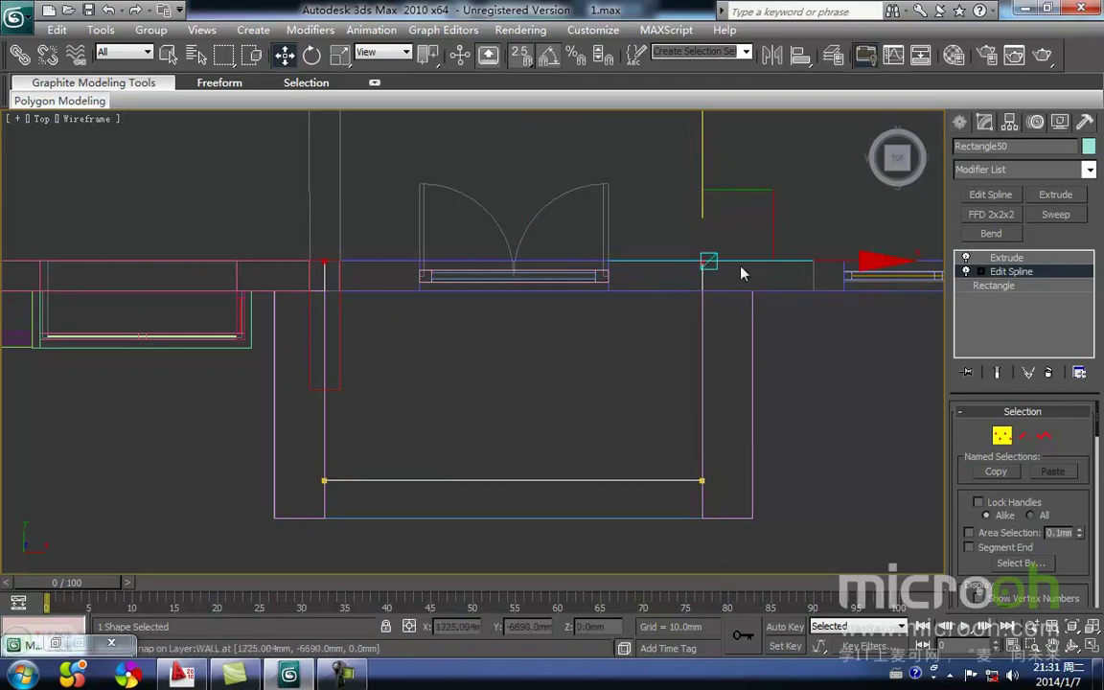
left_click(1002, 438)
left_click(772, 360)
- Check the extended entrance platform against the door and front facade in a shaded orthographic view
scroll(756, 399, "down", 2)
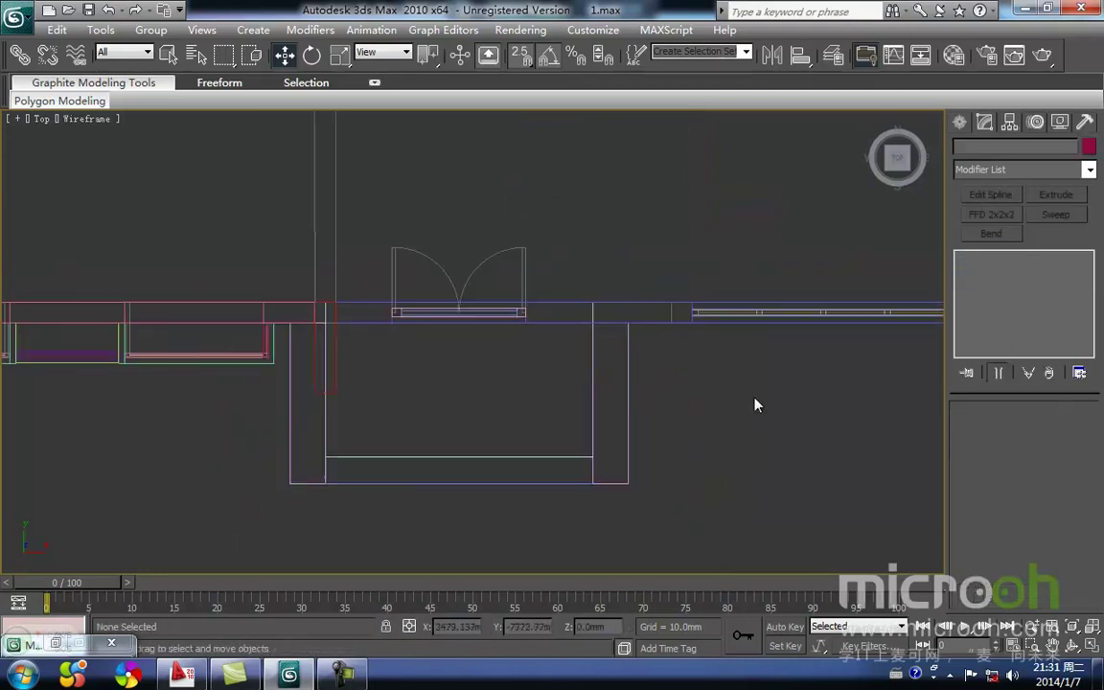
key("F3")
mouse_move(703, 423)
middle_mouse_down("alt")
mouse_move(685, 424)
mouse_move(653, 301)
mouse_move(739, 273)
mouse_move(783, 286)
mouse_move(669, 310)
middle_mouse_up("alt")
scroll(665, 321, "down", 3)
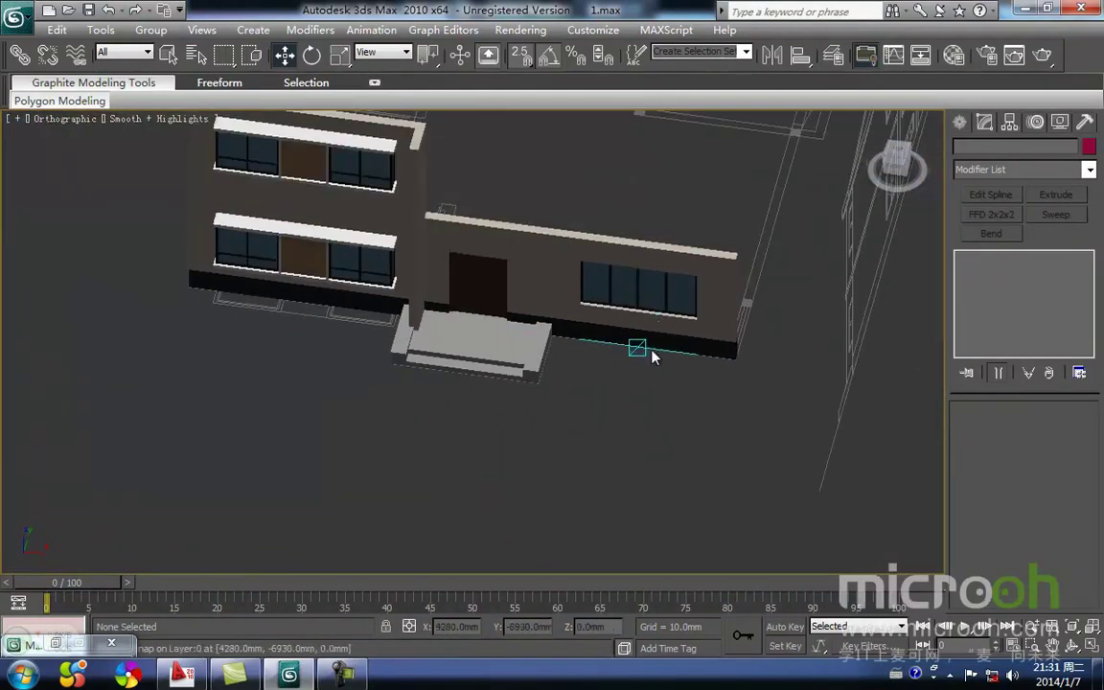